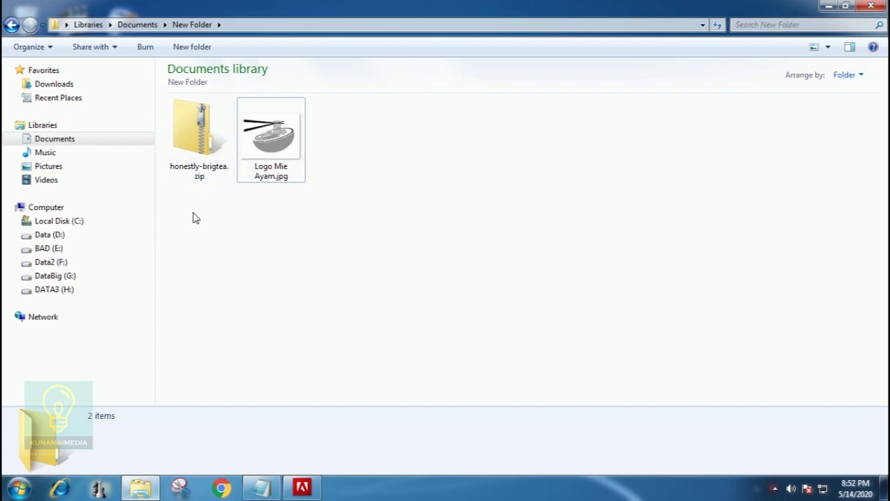
- Extract the contents of honestly-brigtea.zip into the current folder
{"action": "key", "text": "Left"}
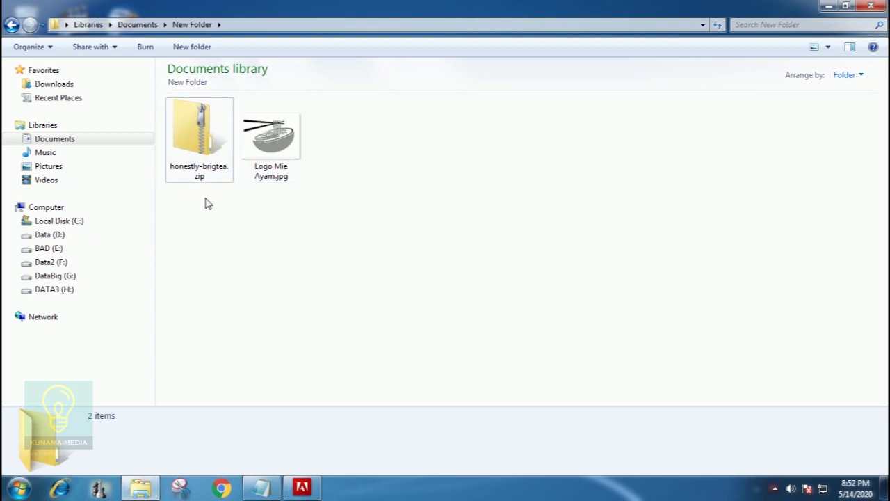
{"action": "right_click", "coordinate": [198, 144]}
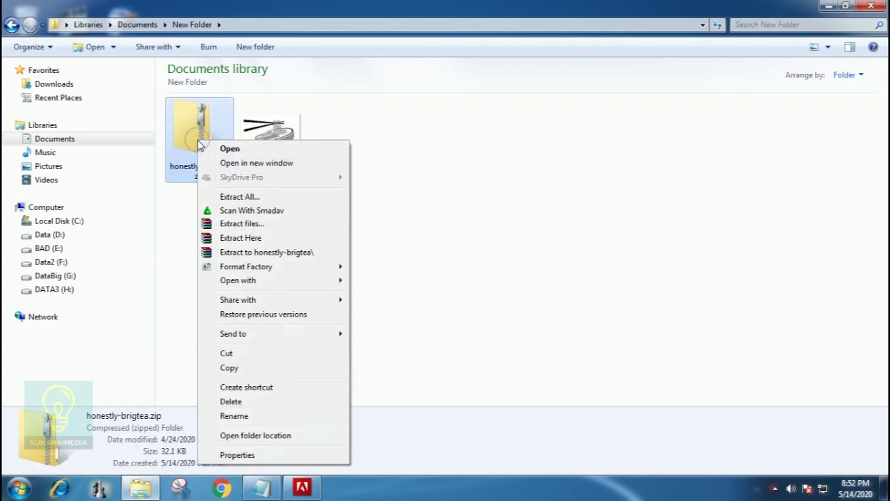
{"action": "left_click", "coordinate": [244, 237]}
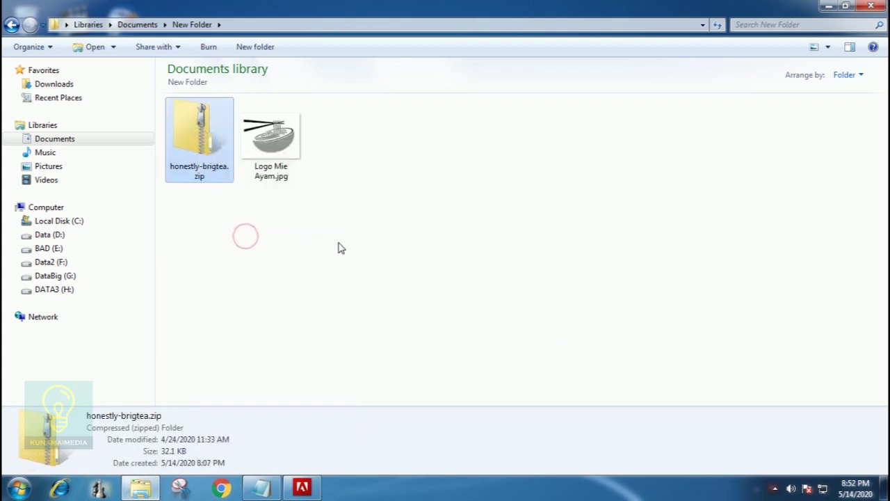
{"action": "left_click", "coordinate": [369, 222]}
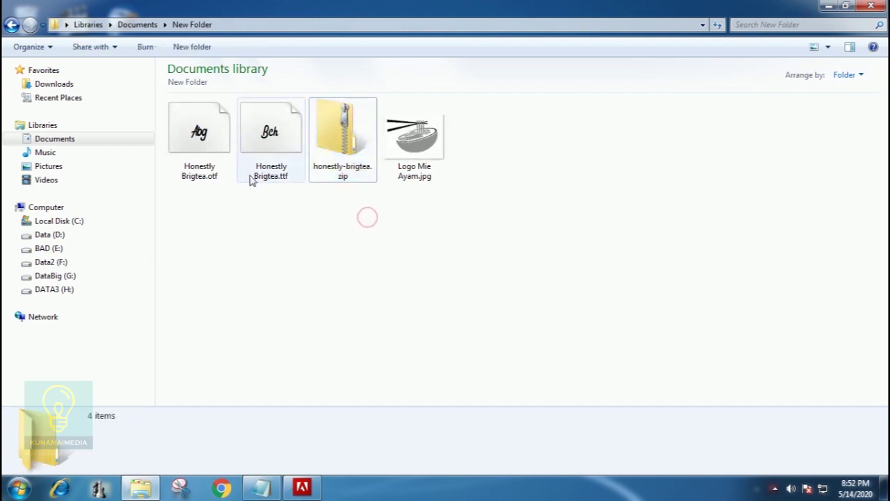
- Copy the two extracted font files, Honestly Brigtea.otf and Honestly Brigtea.ttf
{"action": "left_click_drag", "start_coordinate": [280, 207], "coordinate": [200, 137]}
{"action": "right_click", "coordinate": [200, 137]}
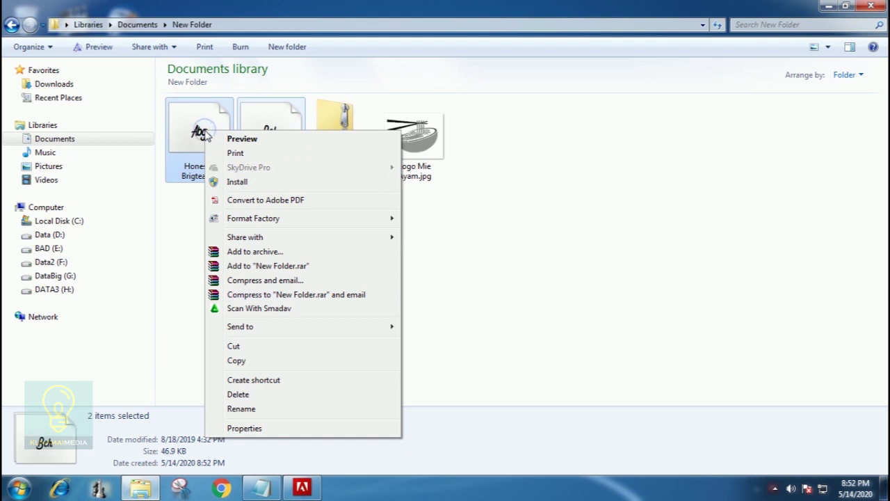
{"action": "left_click", "coordinate": [237, 362]}
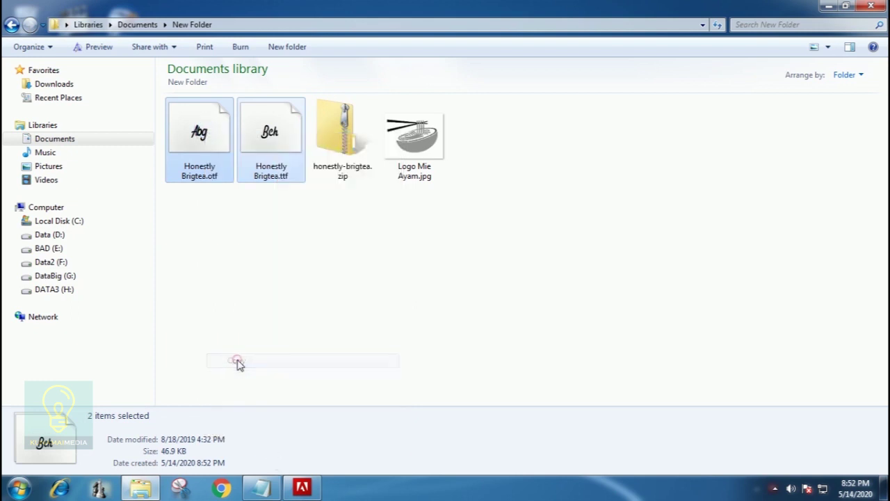
- Open the Fonts folder inside the Windows folder on Local Disk (C:)
{"action": "left_click", "coordinate": [57, 222]}
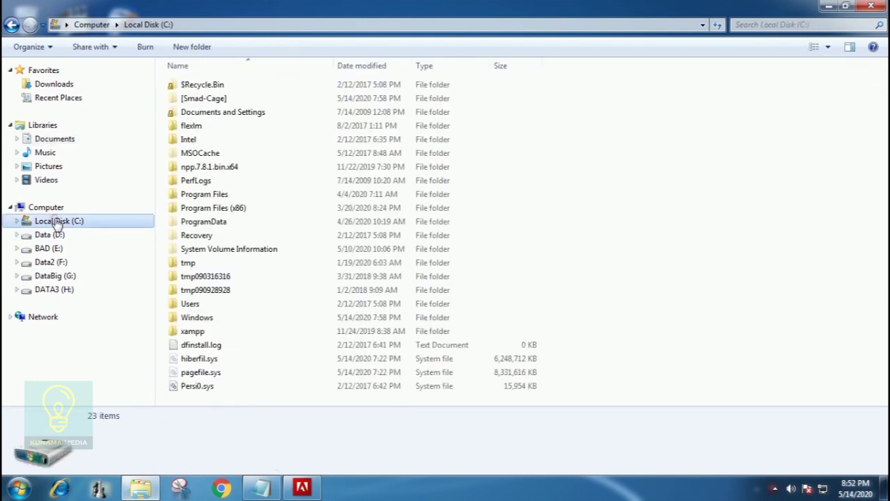
{"action": "double_click", "coordinate": [203, 319]}
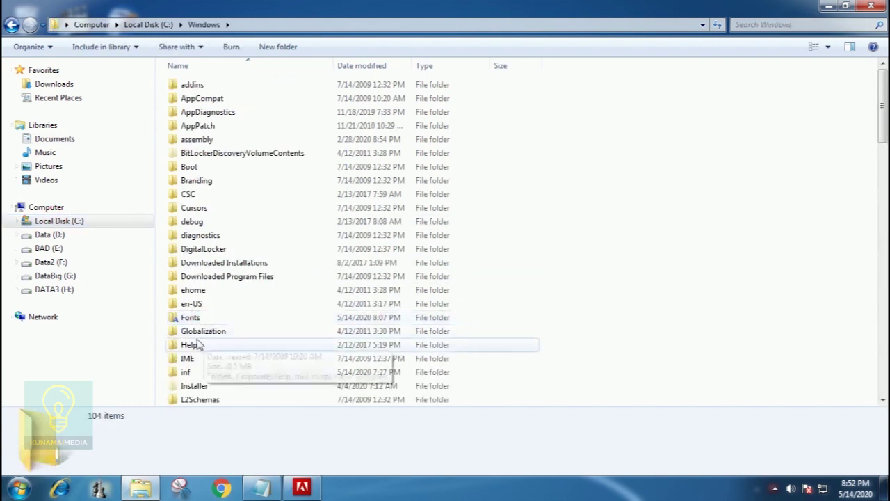
{"action": "left_click", "coordinate": [189, 319]}
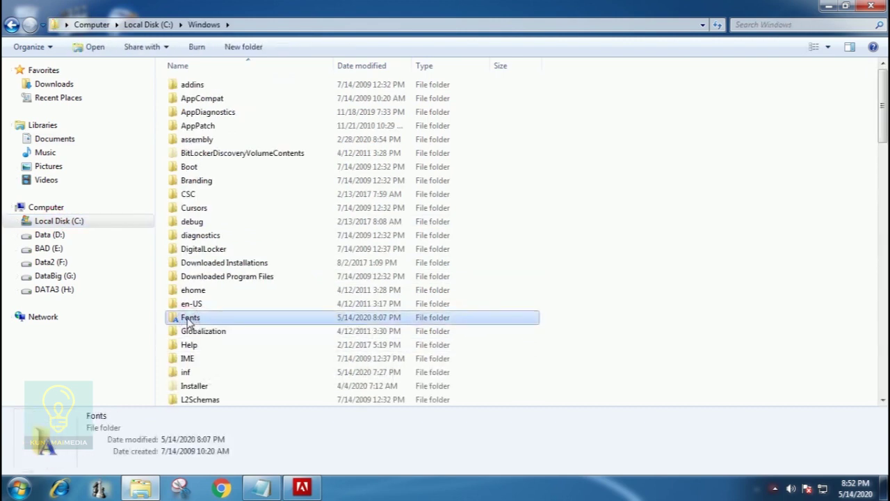
{"action": "double_click", "coordinate": [188, 320]}
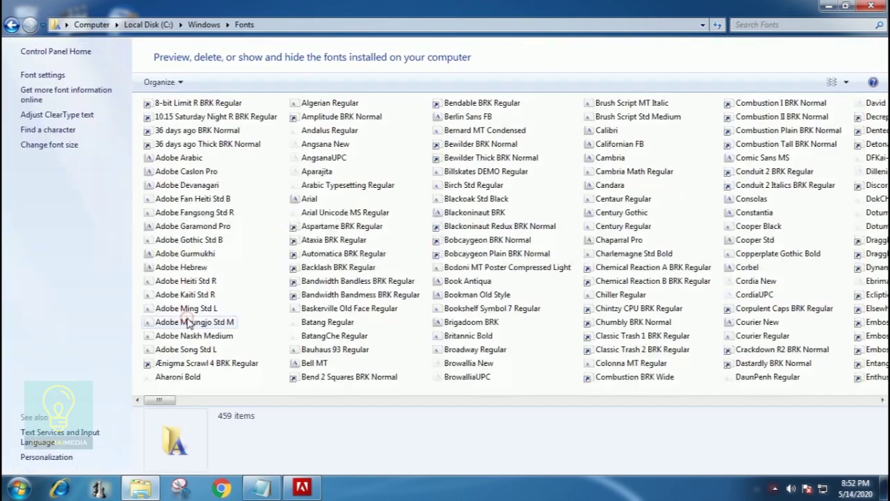
- Paste the Honestly Brigtea fonts into the Fonts folder, replace the already installed versions, and close the folder window
{"action": "right_click", "coordinate": [411, 339]}
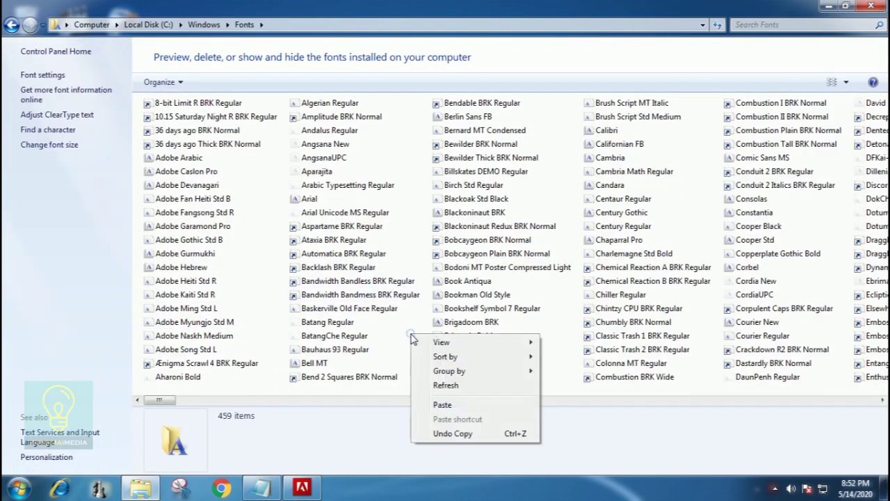
{"action": "left_click", "coordinate": [443, 405]}
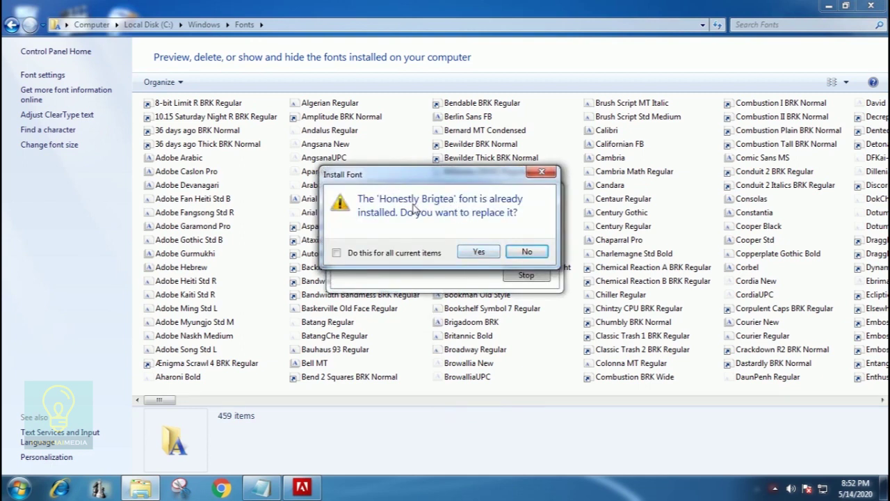
{"action": "left_click", "coordinate": [478, 252]}
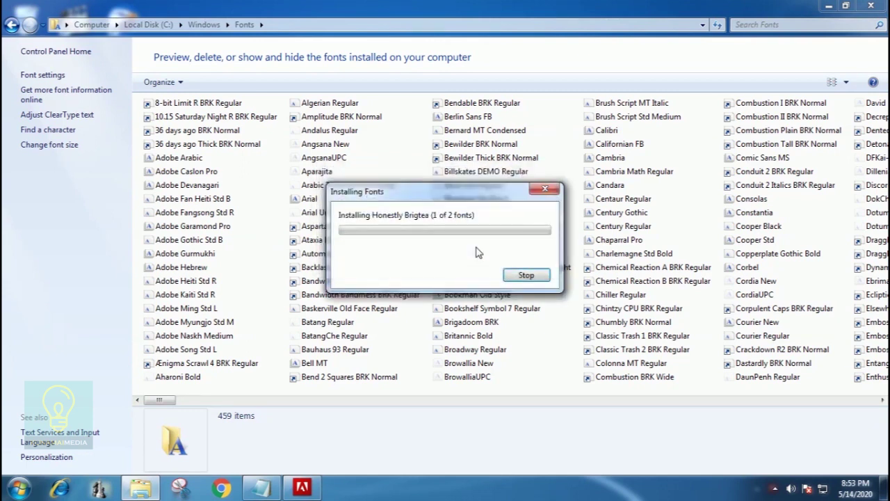
{"action": "left_click", "coordinate": [480, 254]}
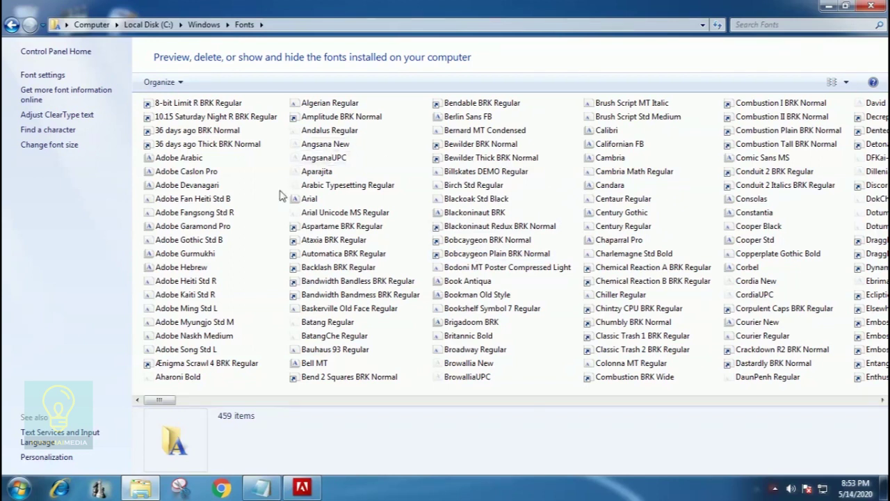
{"action": "left_click", "coordinate": [871, 6]}
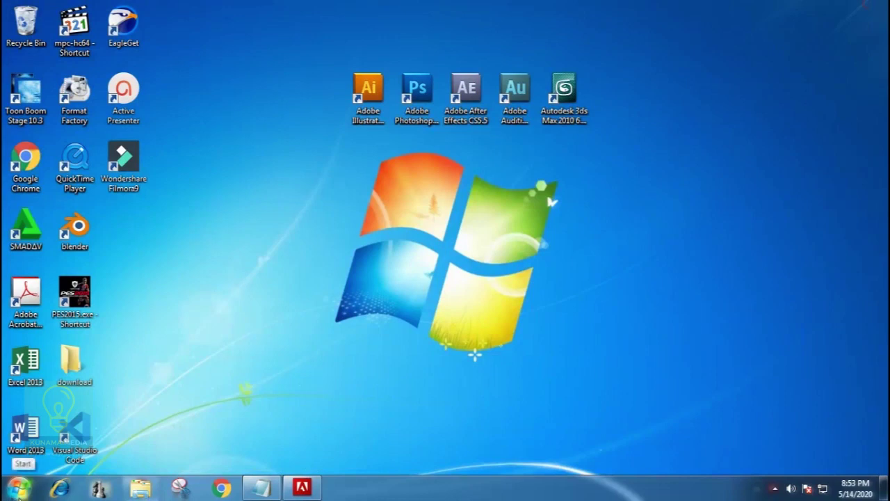
- Reopen the New Folder directory in the Documents library
{"action": "left_click", "coordinate": [140, 488]}
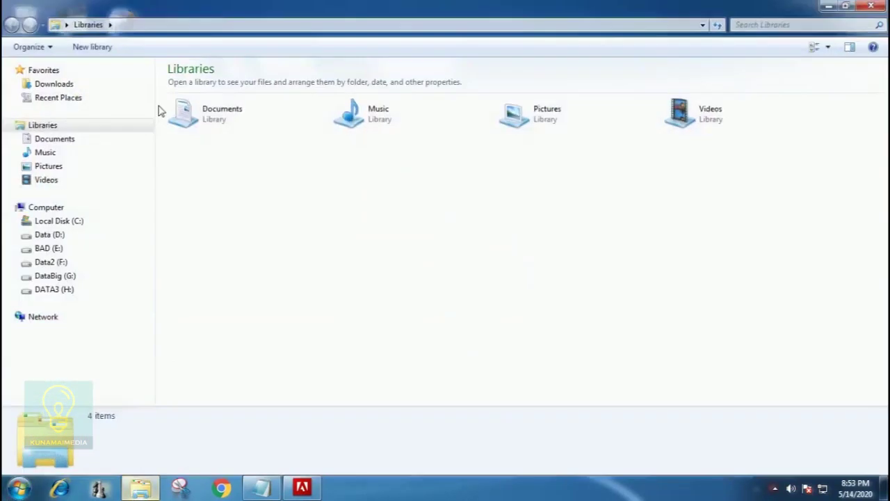
{"action": "left_click", "coordinate": [49, 141]}
{"action": "double_click", "coordinate": [207, 302]}
{"action": "left_click", "coordinate": [345, 237]}
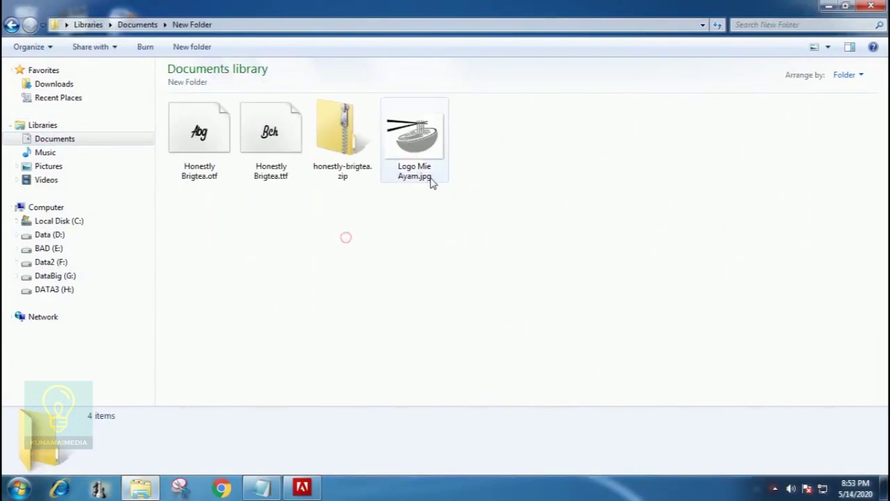
- Launch Adobe Photoshop CC 2017 and create a new document from the A4 print preset, 210 x 297 mm at 300 ppi
{"action": "left_click", "coordinate": [15, 490]}
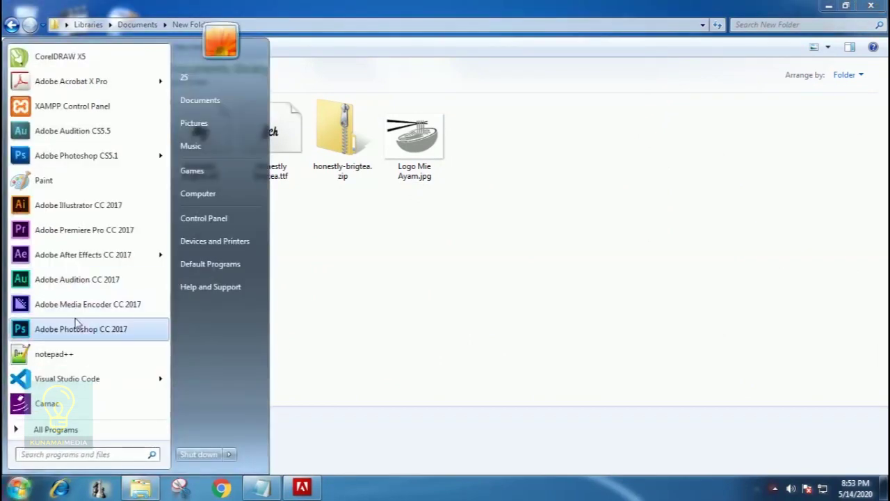
{"action": "left_click", "coordinate": [71, 329]}
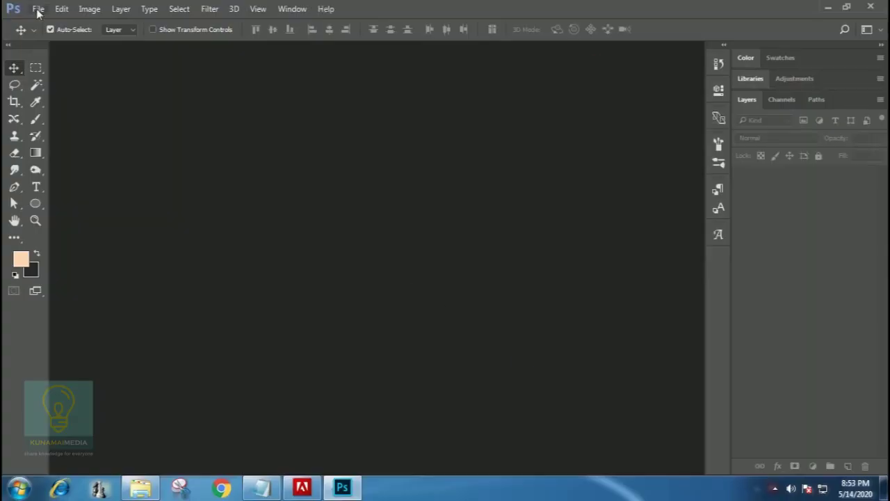
{"action": "left_click", "coordinate": [38, 10]}
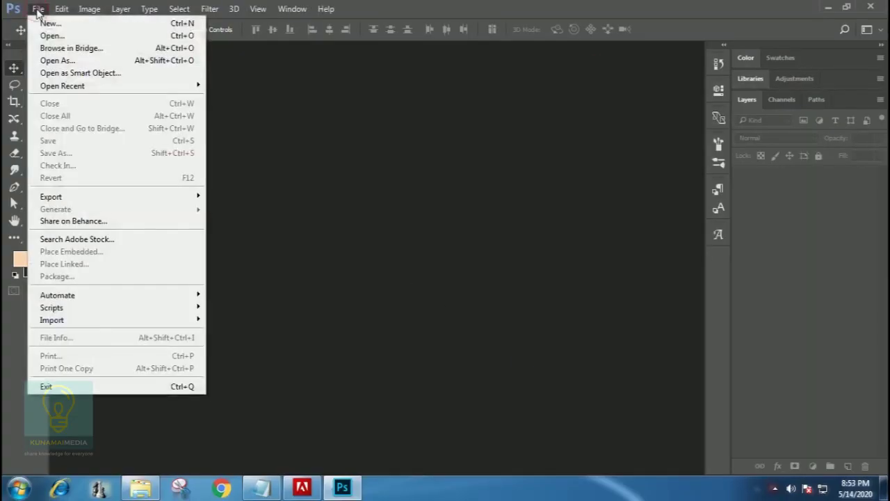
{"action": "left_click", "coordinate": [47, 25]}
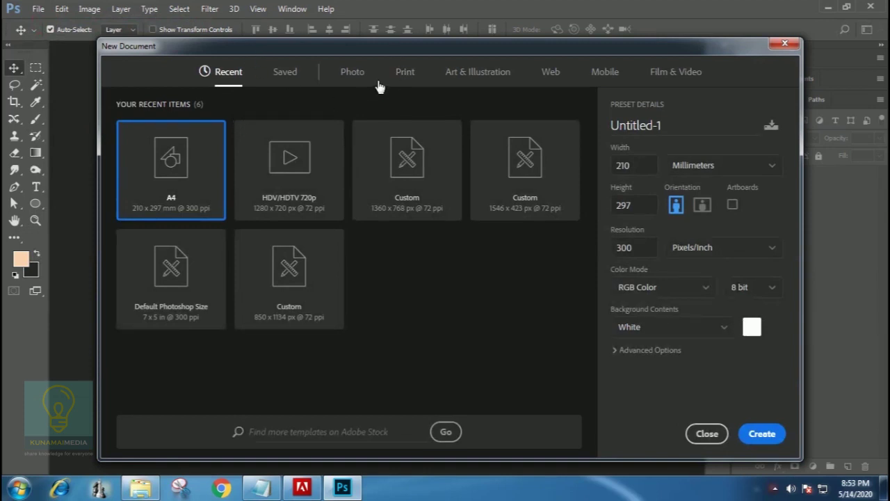
{"action": "left_click", "coordinate": [405, 72]}
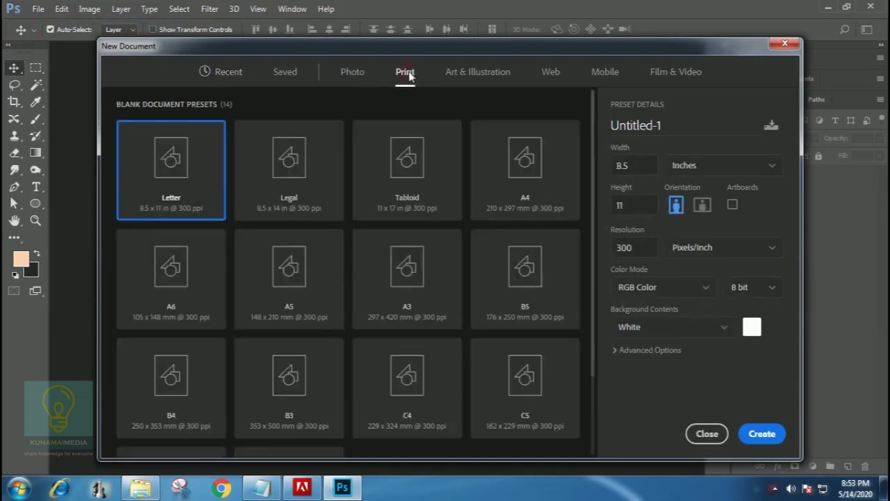
{"action": "left_click", "coordinate": [523, 162]}
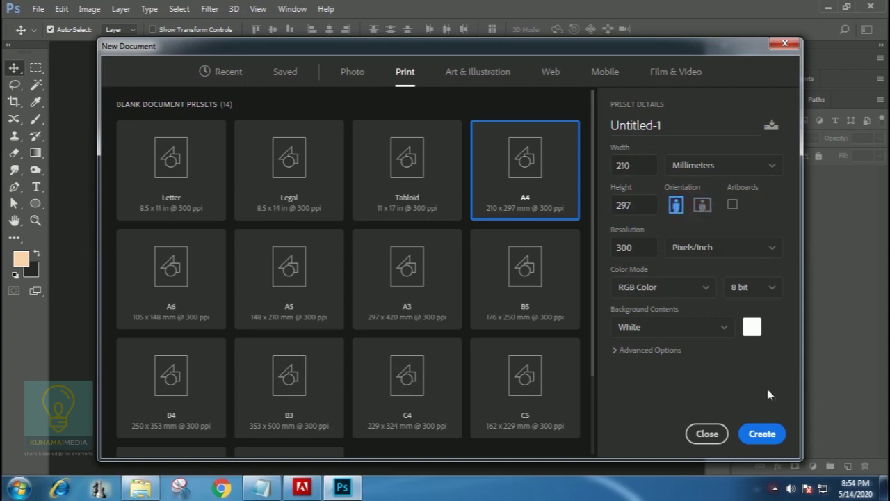
{"action": "left_click", "coordinate": [763, 437]}
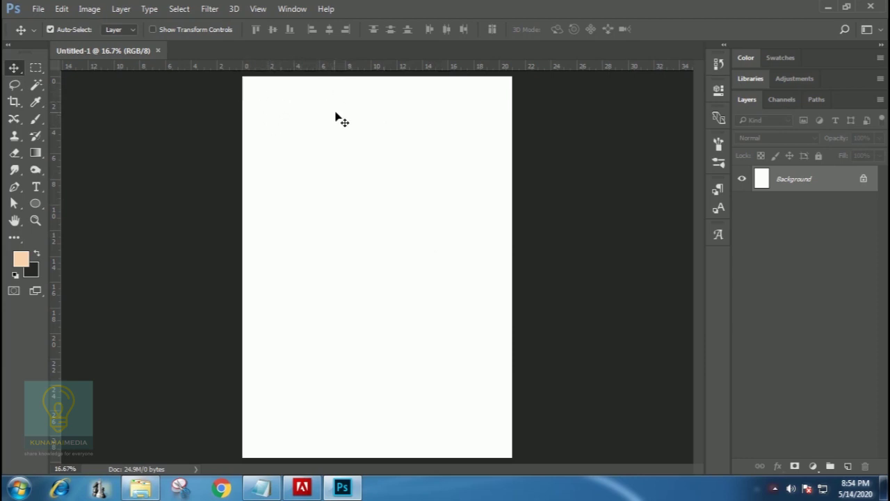
- Rotate the blank A4 canvas 90° clockwise into landscape orientation
{"action": "left_click", "coordinate": [89, 10]}
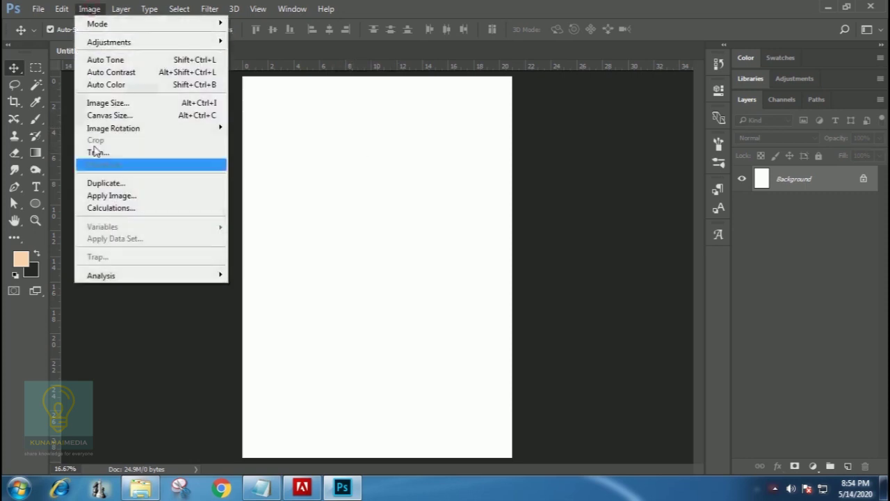
{"action": "mouse_move", "coordinate": [116, 130]}
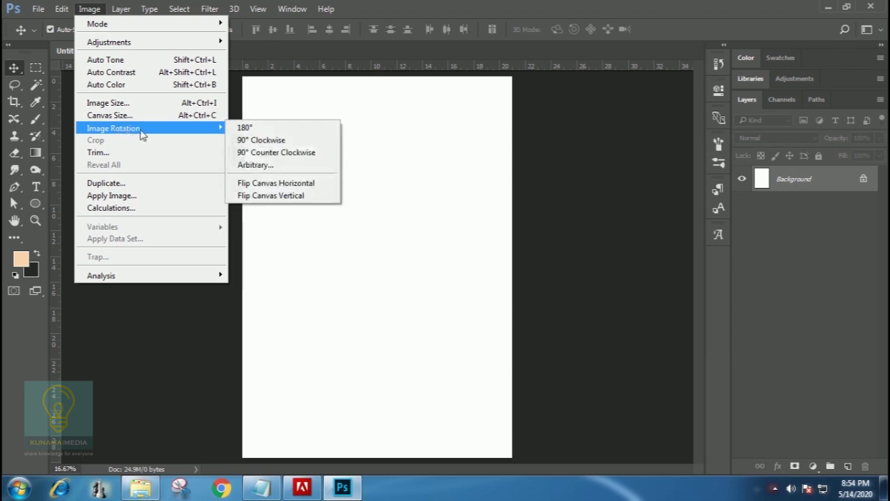
{"action": "left_click", "coordinate": [276, 142]}
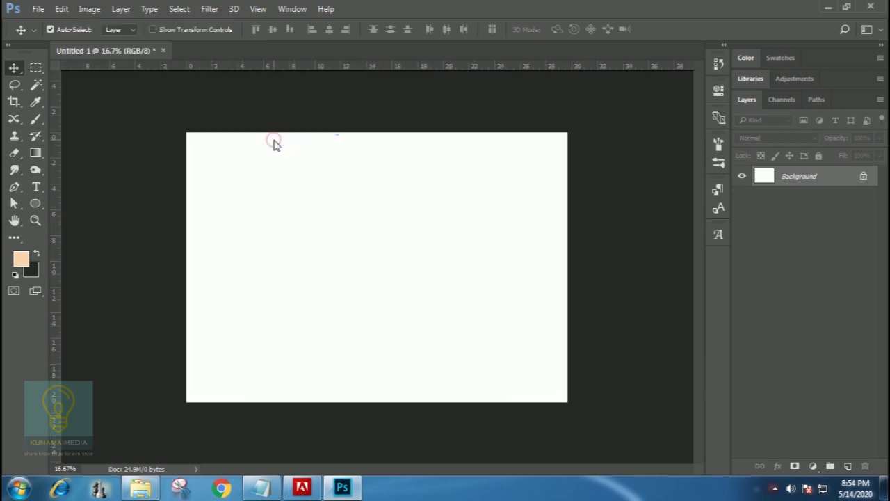
{"action": "left_click", "coordinate": [87, 10]}
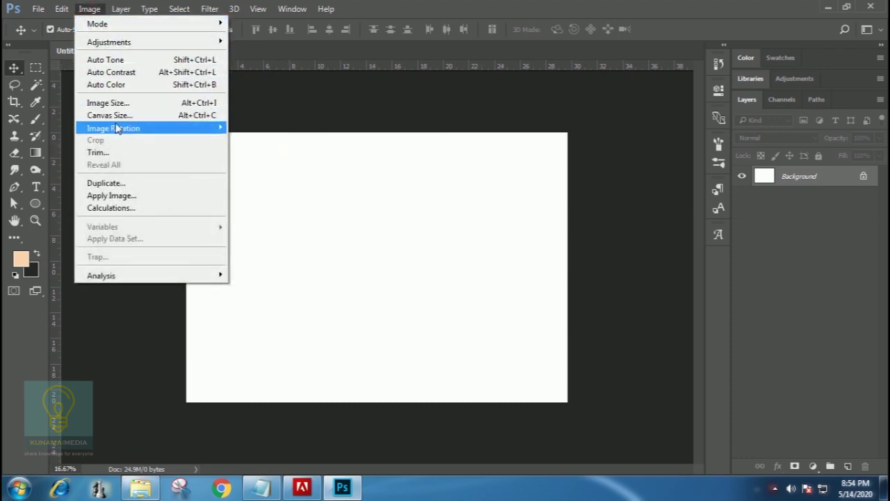
{"action": "mouse_move", "coordinate": [116, 129]}
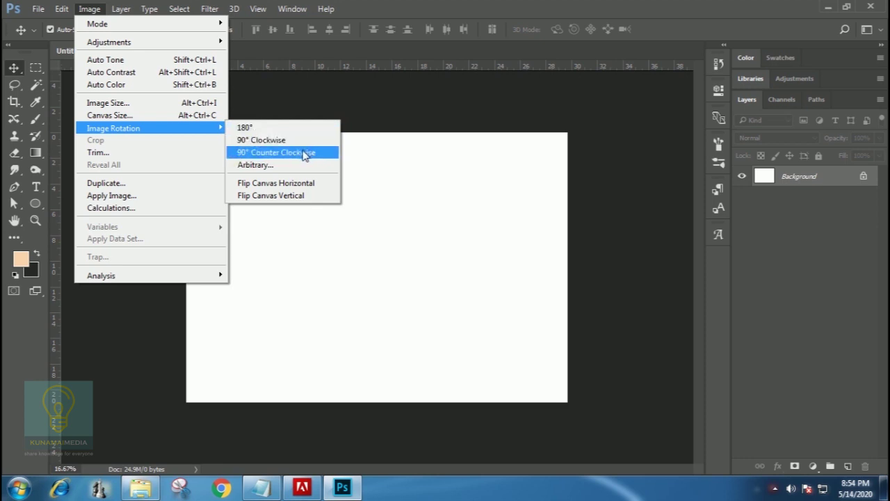
{"action": "left_click", "coordinate": [330, 83]}
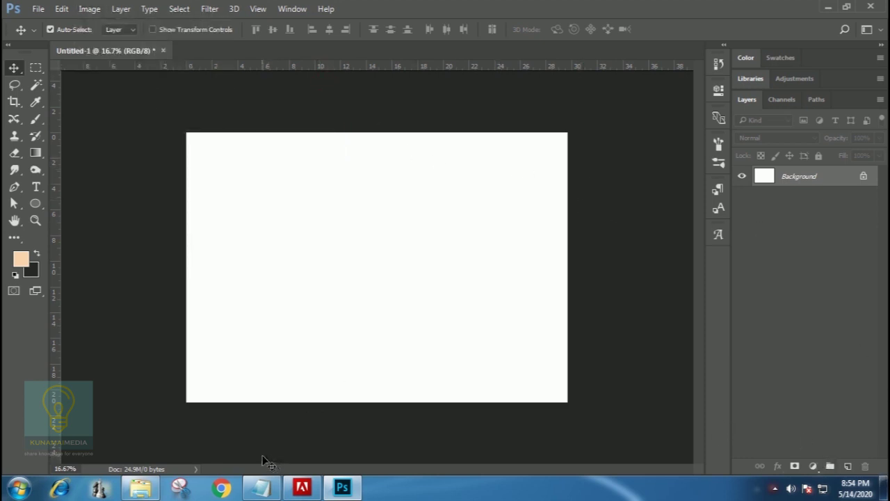
- Place Logo Mie Ayam.jpg from the file folder onto the centre of the canvas
{"action": "left_click", "coordinate": [141, 487]}
{"action": "left_click_drag", "start_coordinate": [414, 135], "coordinate": [370, 259]}
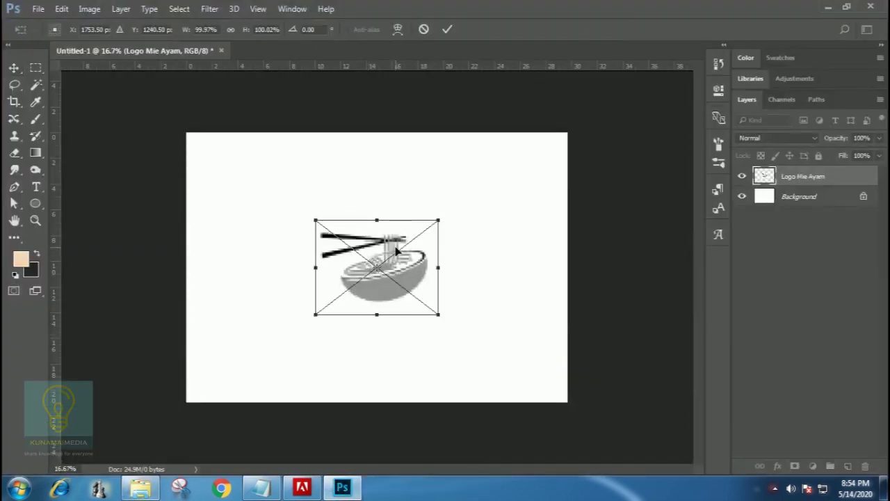
{"action": "key", "text": "Return"}
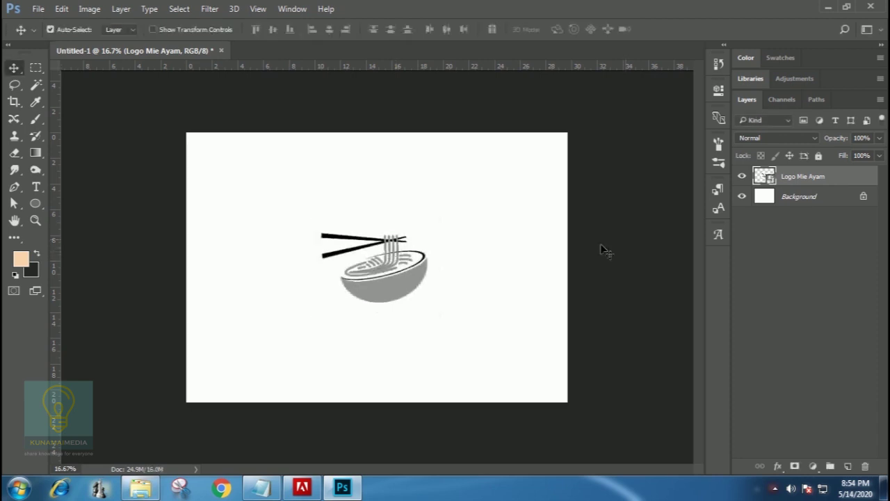
- Rasterize the Logo Mie Ayam layer and move the logo to the upper-right area of the canvas
{"action": "right_click", "coordinate": [791, 182]}
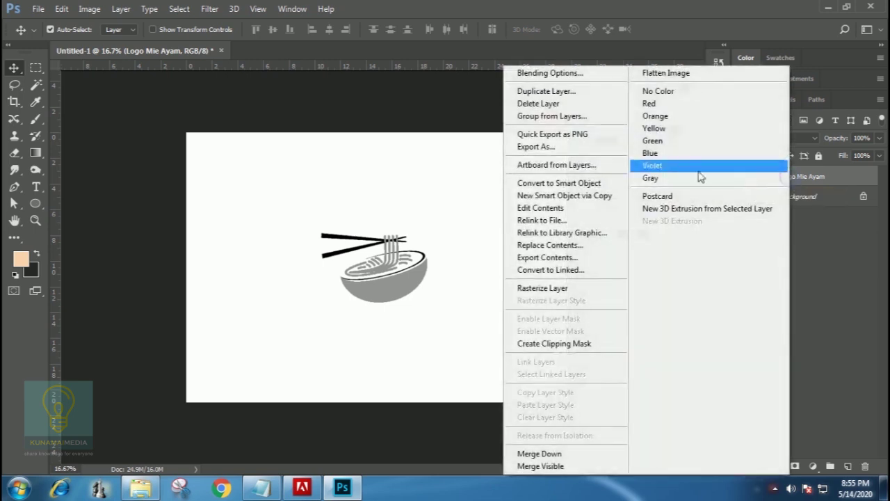
{"action": "left_click", "coordinate": [554, 290]}
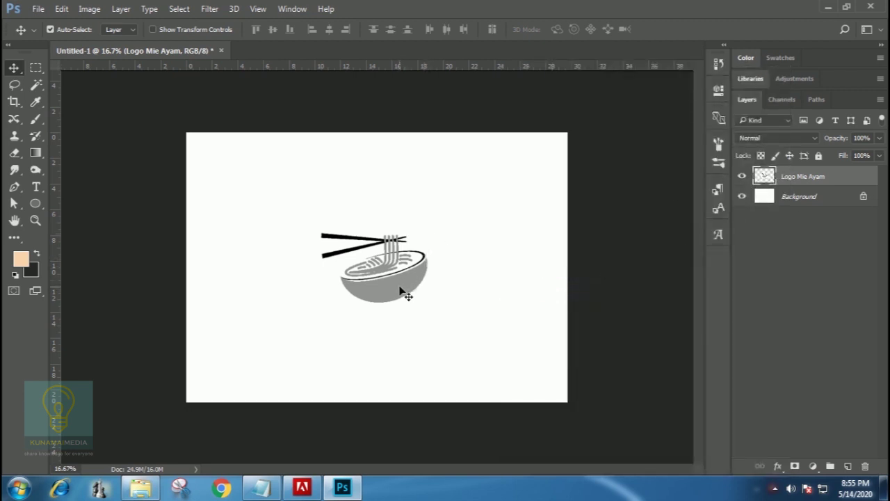
{"action": "left_click_drag", "start_coordinate": [397, 290], "coordinate": [522, 193]}
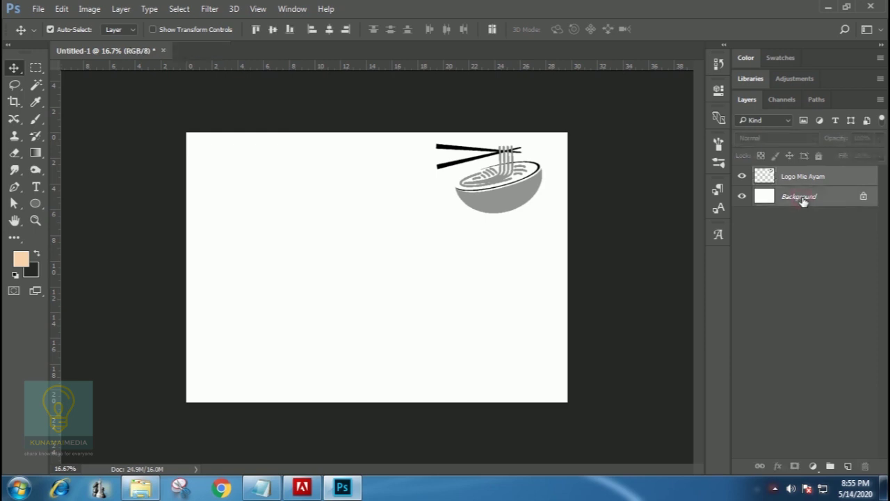
- Centre the noodle bowl logo vertically and horizontally on the canvas and fully lock the Logo Mie Ayam layer
{"action": "left_click", "coordinate": [273, 29]}
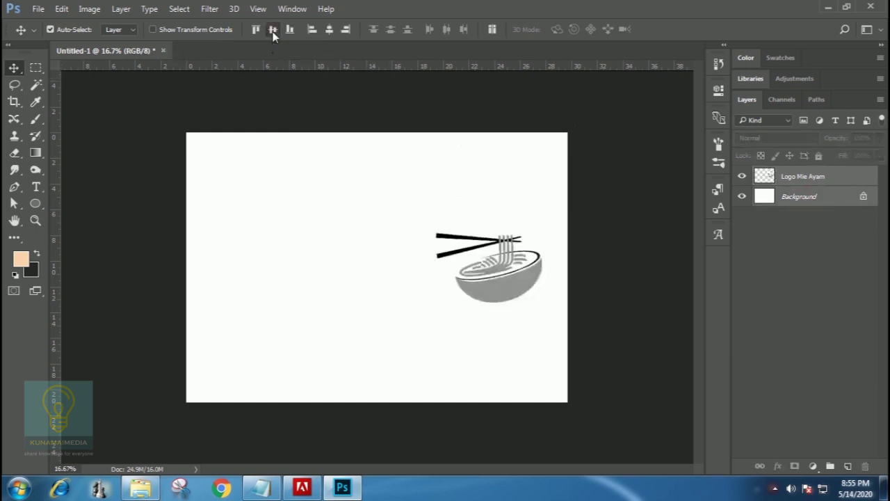
{"action": "left_click", "coordinate": [330, 29]}
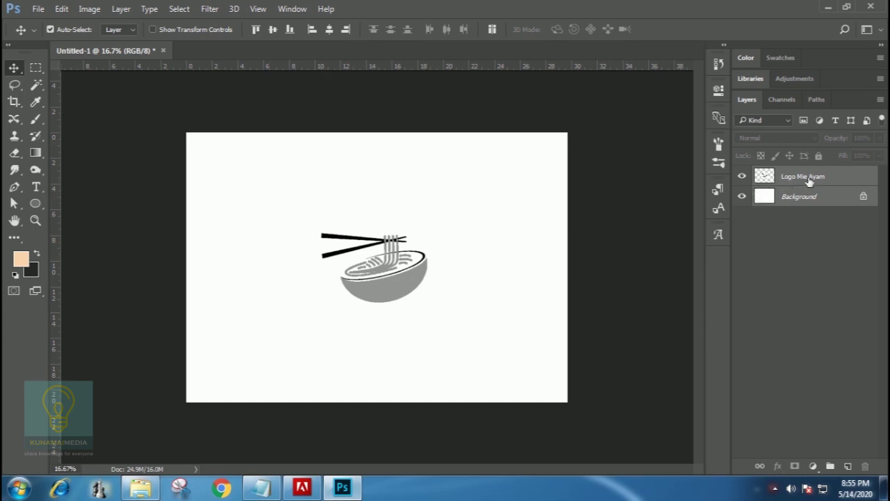
{"action": "left_click", "coordinate": [809, 181]}
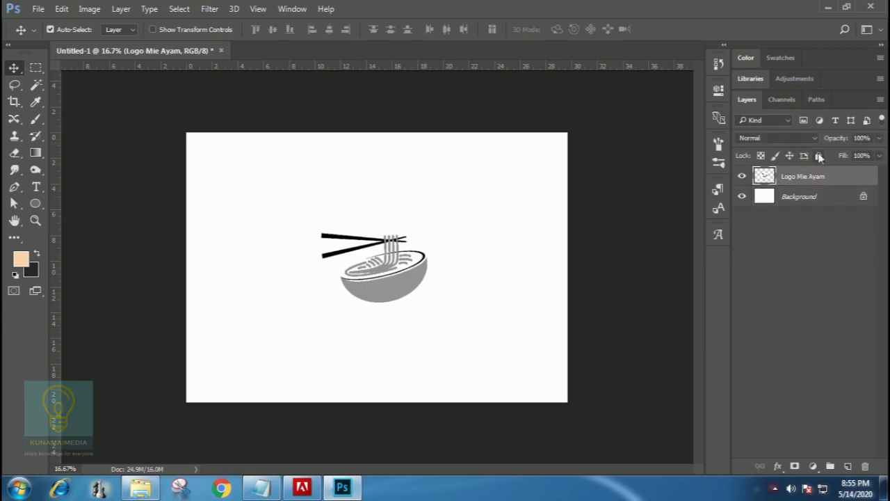
{"action": "left_click", "coordinate": [819, 156]}
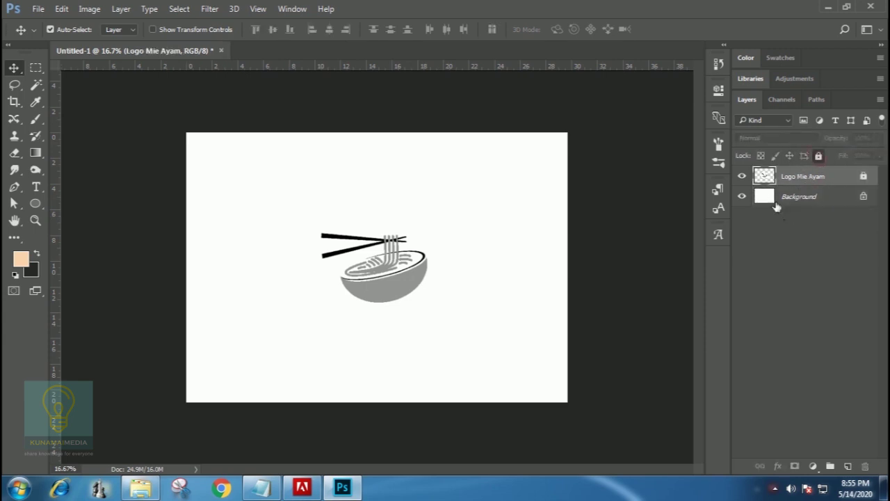
- Add a new layer above the logo and draw a wide elliptical path over the bowl's opening with the Ellipse Tool
{"action": "left_click", "coordinate": [848, 466]}
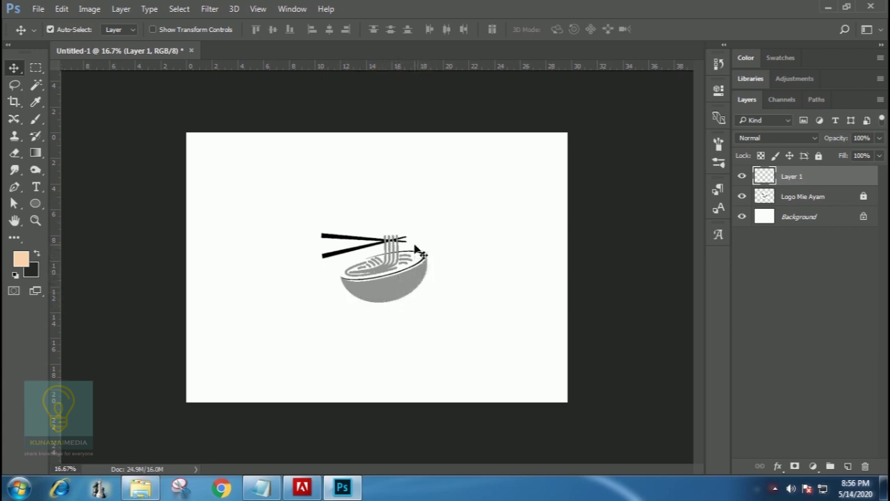
{"action": "left_click", "coordinate": [36, 221]}
{"action": "left_click", "coordinate": [391, 271]}
{"action": "left_click", "coordinate": [391, 270]}
{"action": "left_click", "coordinate": [390, 275]}
{"action": "left_click", "coordinate": [388, 273]}
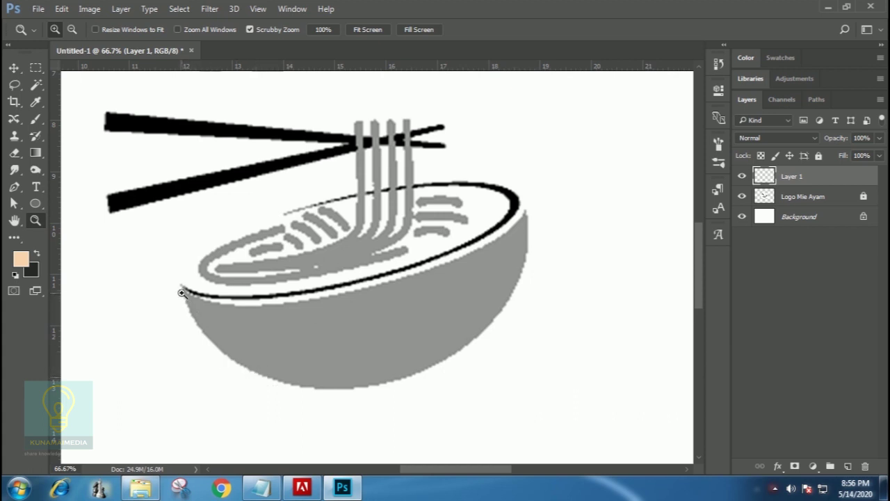
{"action": "key", "text": "u"}
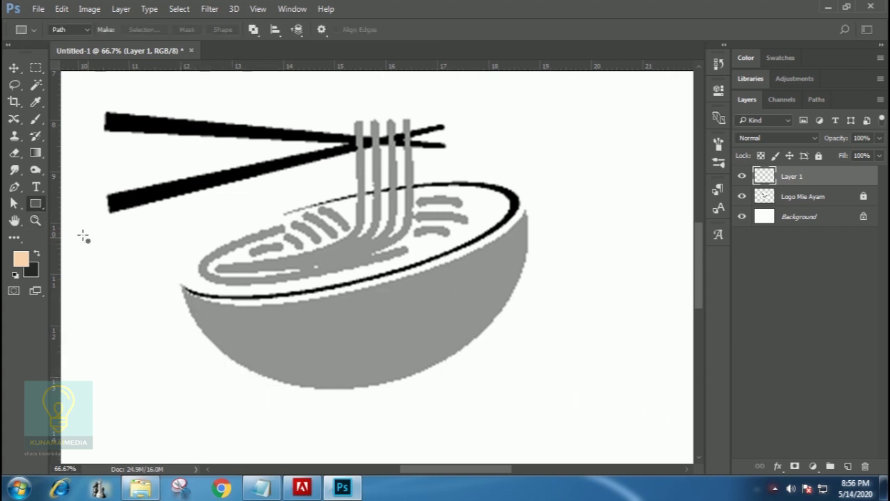
{"action": "right_click", "coordinate": [36, 203]}
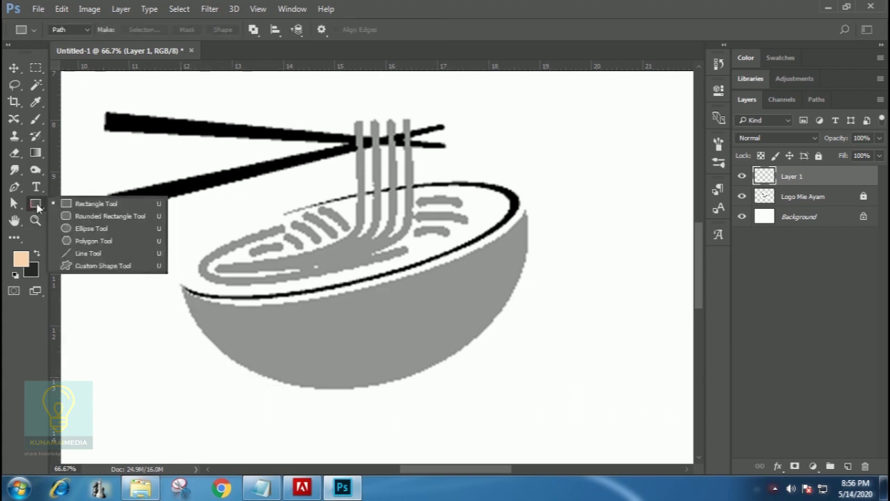
{"action": "left_click", "coordinate": [91, 228]}
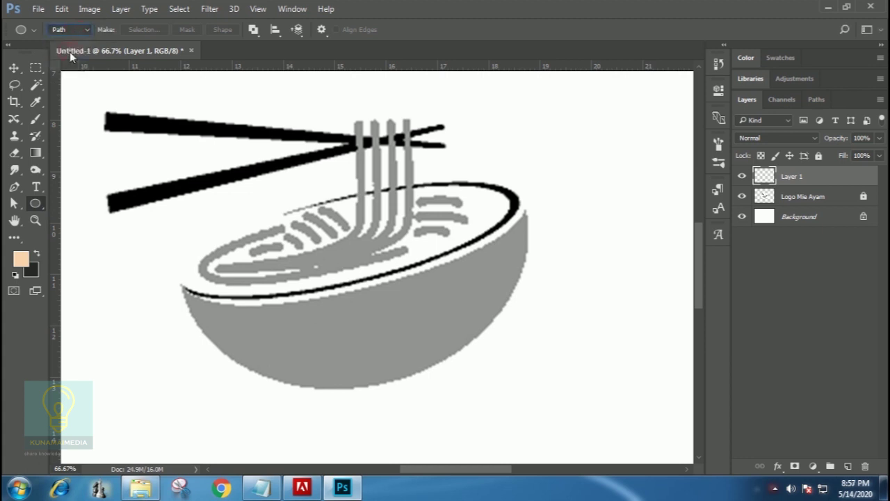
{"action": "left_click_drag", "start_coordinate": [173, 218], "coordinate": [461, 296]}
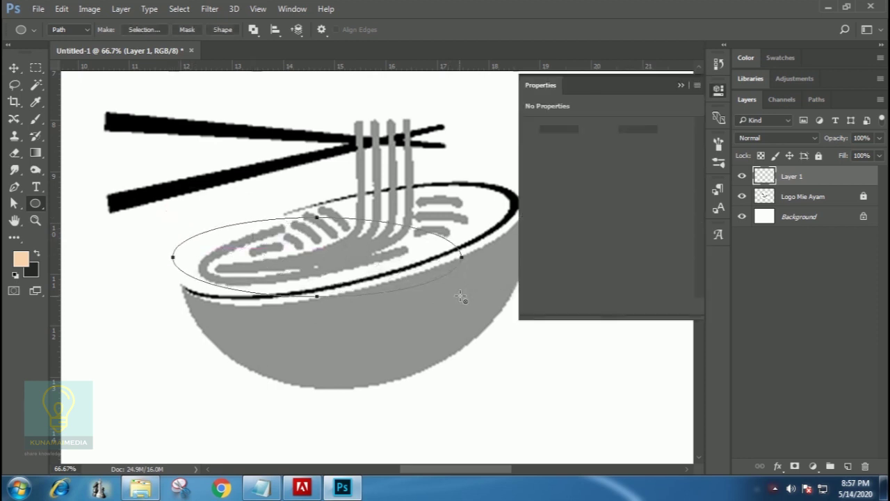
{"action": "left_click", "coordinate": [680, 85]}
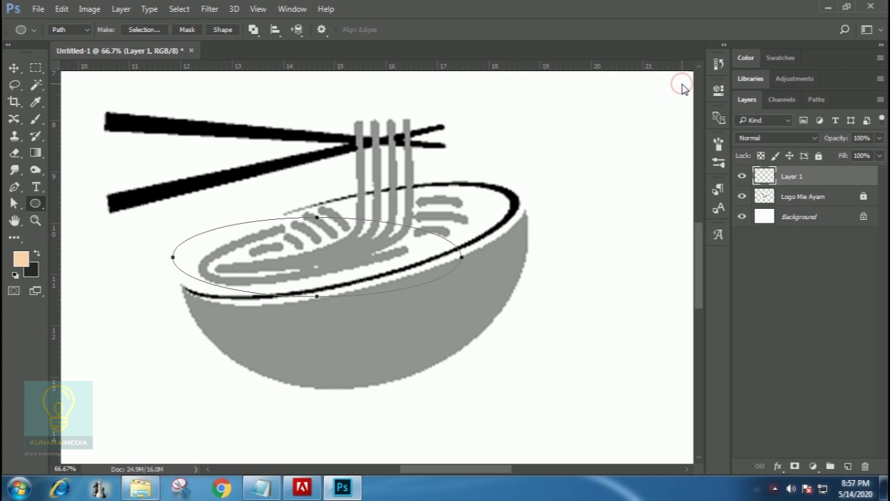
- Move the ellipse path onto the bowl's body and free-transform it to about 115% width, 121% height and -16.9° rotation
{"action": "left_click", "coordinate": [14, 203]}
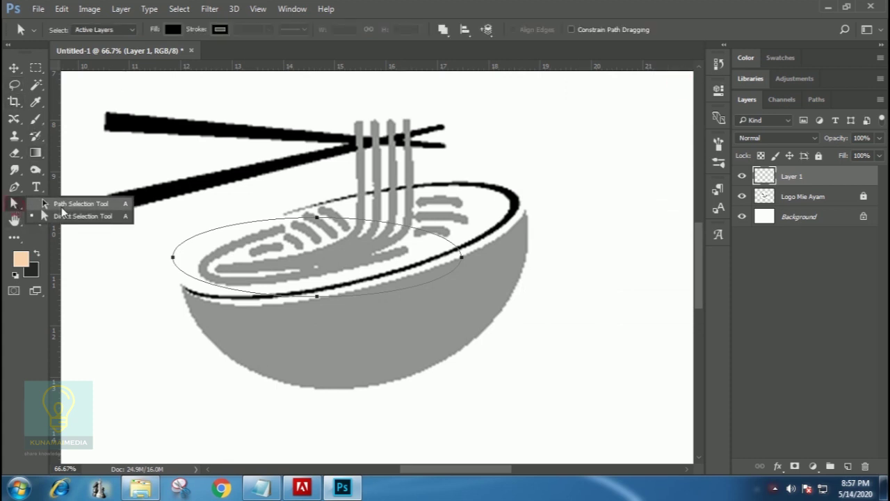
{"action": "left_click", "coordinate": [63, 212]}
{"action": "left_click_drag", "start_coordinate": [256, 296], "coordinate": [337, 367]}
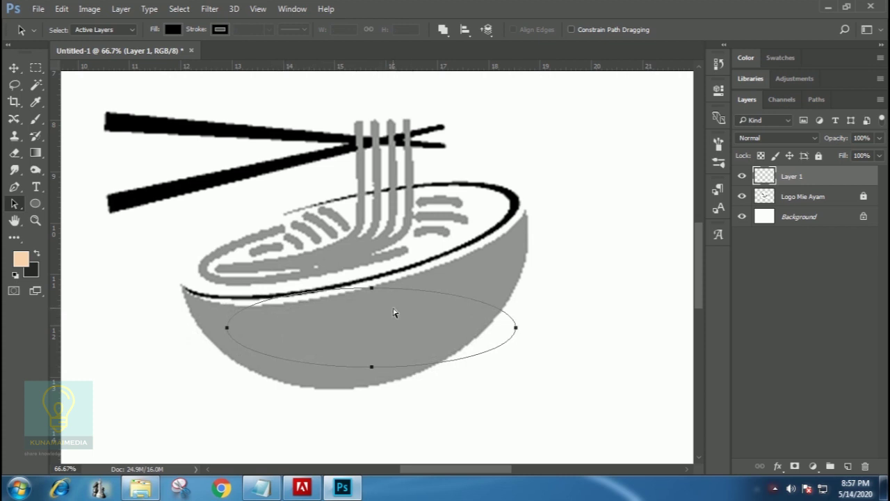
{"action": "key", "text": "ctrl+t"}
{"action": "left_click_drag", "start_coordinate": [568, 282], "coordinate": [550, 229]}
{"action": "mouse_move", "coordinate": [394, 297]}
{"action": "left_mouse_down"}
{"action": "mouse_move", "coordinate": [402, 278]}
{"action": "mouse_move", "coordinate": [401, 300]}
{"action": "left_mouse_up"}
{"action": "left_click_drag", "start_coordinate": [388, 369], "coordinate": [394, 381]}
{"action": "left_click_drag", "start_coordinate": [515, 298], "coordinate": [557, 284]}
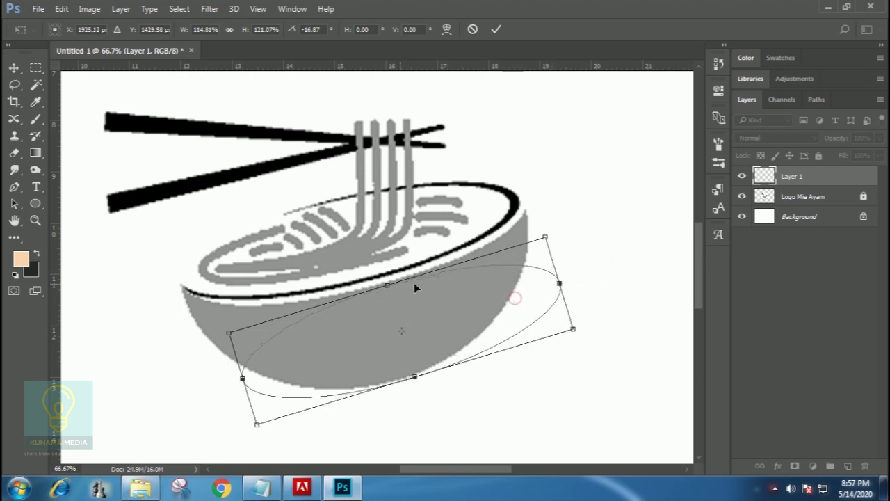
- Fit the ellipse path to the bowl's outer curve at about 123% width, 360% height and -14.4° rotation, and apply the transform
{"action": "left_click_drag", "start_coordinate": [382, 288], "coordinate": [327, 121]}
{"action": "left_click_drag", "start_coordinate": [219, 298], "coordinate": [189, 311]}
{"action": "left_click_drag", "start_coordinate": [397, 384], "coordinate": [399, 380]}
{"action": "mouse_move", "coordinate": [576, 221]}
{"action": "left_mouse_down"}
{"action": "mouse_move", "coordinate": [578, 213]}
{"action": "mouse_move", "coordinate": [584, 230]}
{"action": "left_mouse_up"}
{"action": "left_click_drag", "start_coordinate": [448, 283], "coordinate": [443, 267]}
{"action": "left_click_drag", "start_coordinate": [386, 365], "coordinate": [392, 381]}
{"action": "left_click_drag", "start_coordinate": [322, 117], "coordinate": [321, 106]}
{"action": "left_click_drag", "start_coordinate": [533, 197], "coordinate": [524, 199]}
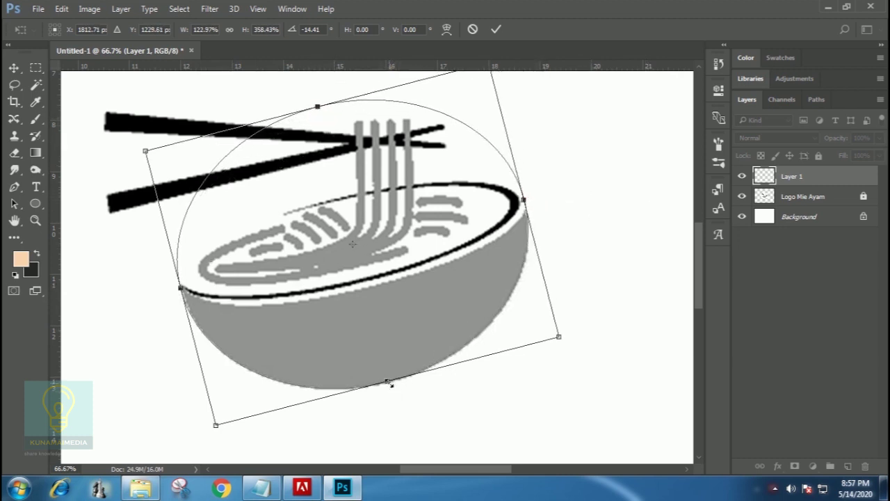
{"action": "left_click_drag", "start_coordinate": [388, 384], "coordinate": [388, 384]}
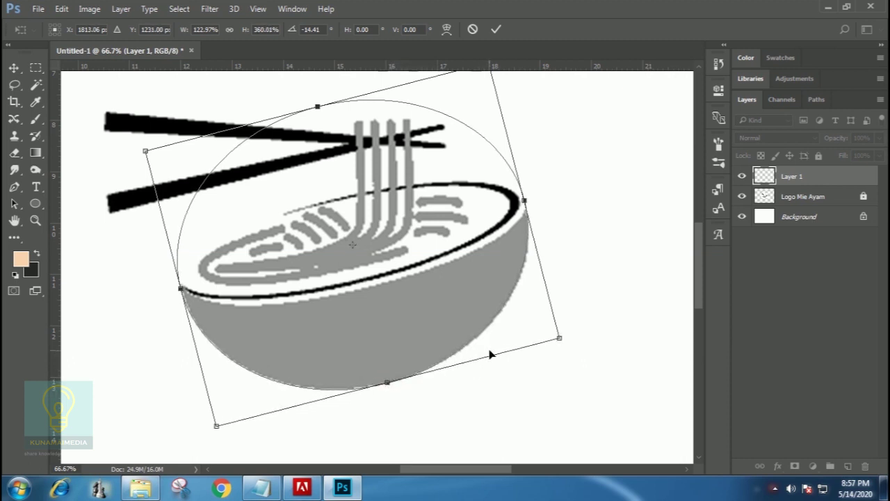
{"action": "key", "text": "a"}
{"action": "left_click", "coordinate": [420, 188]}
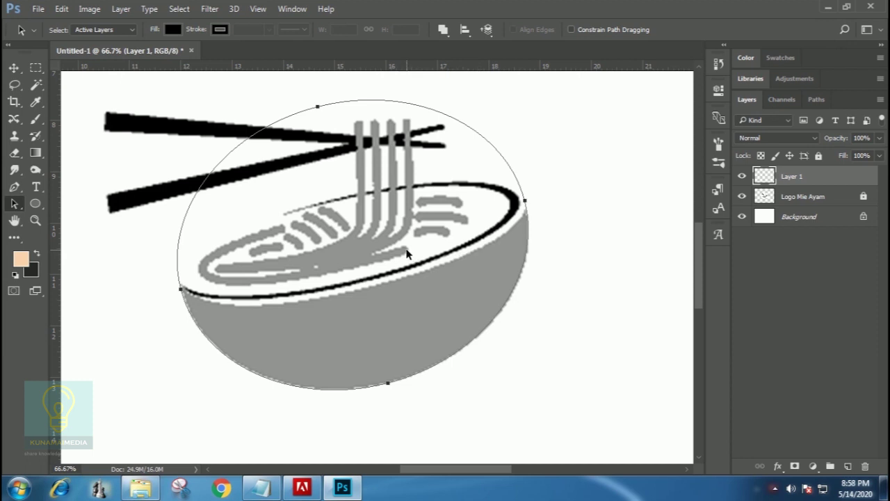
- Convert the fitted ellipse path into a selection and check the stored Work Path
{"action": "key", "text": "ctrl+Return"}
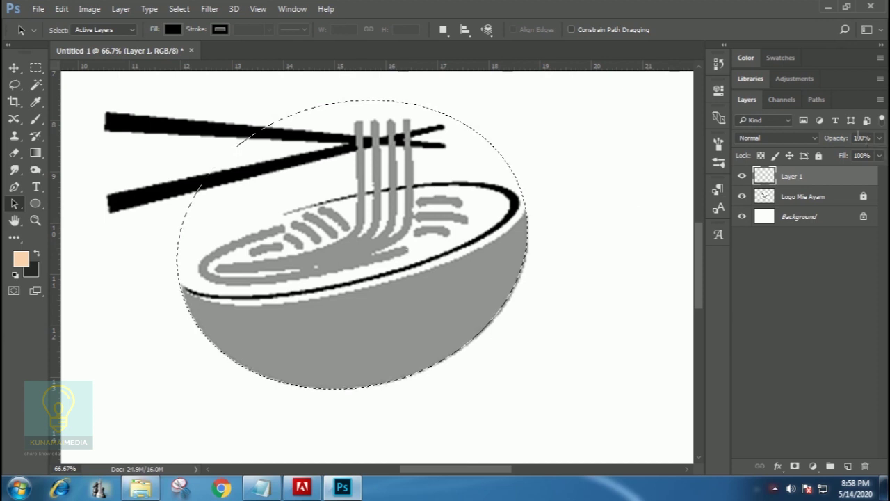
{"action": "left_click", "coordinate": [817, 99]}
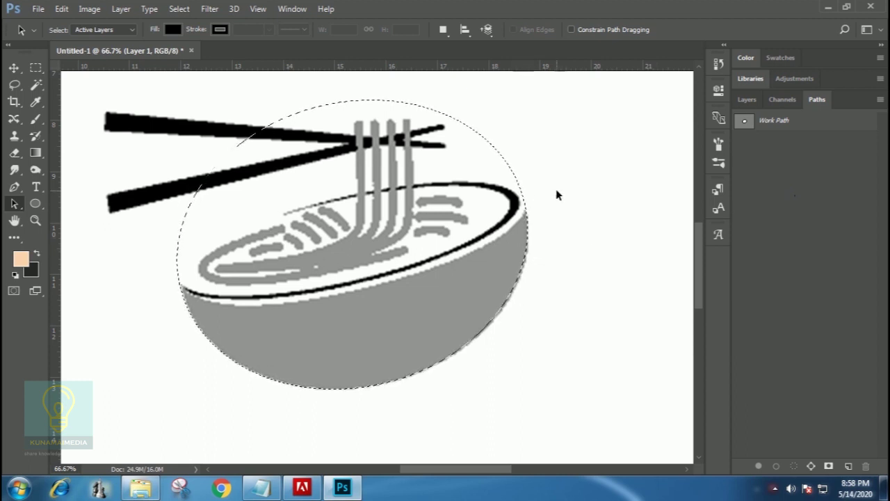
{"action": "left_click", "coordinate": [747, 99]}
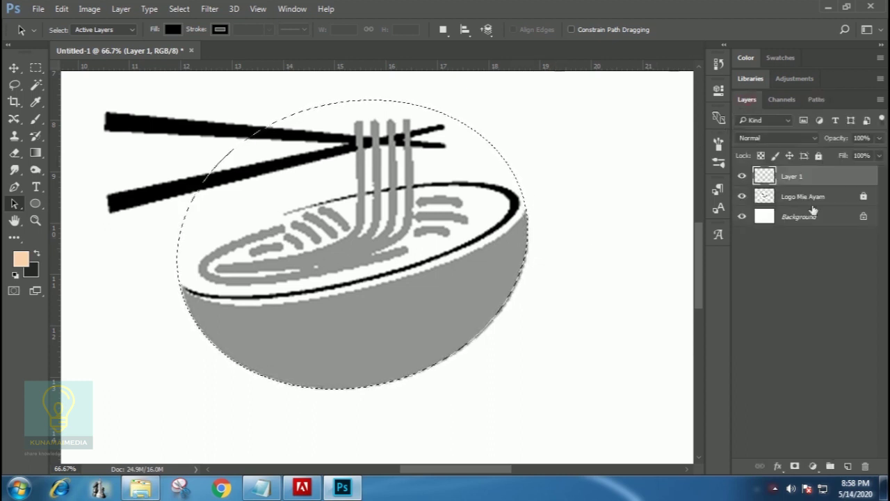
- Delete the empty Layer 1 and add a new layer named Mangkuk above the logo
{"action": "left_click", "coordinate": [743, 178]}
{"action": "left_click", "coordinate": [744, 178]}
{"action": "left_click_drag", "start_coordinate": [794, 177], "coordinate": [865, 466]}
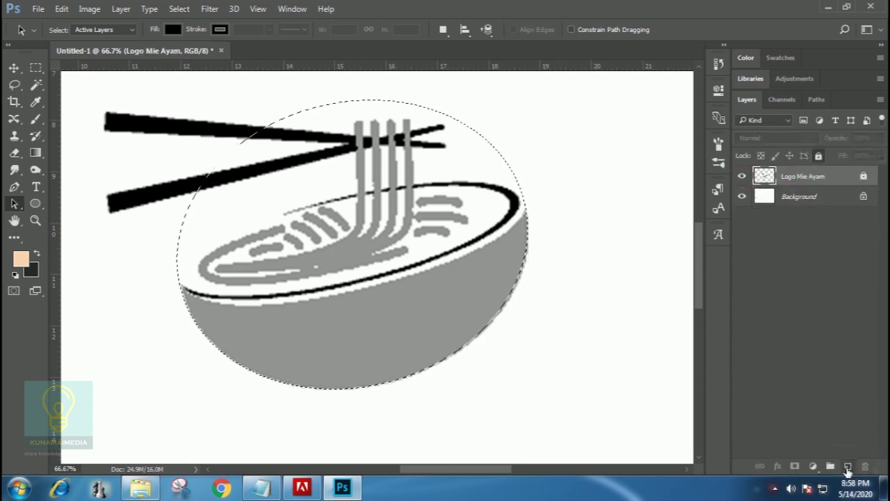
{"action": "left_click", "coordinate": [847, 466]}
{"action": "double_click", "coordinate": [794, 178]}
{"action": "type", "text": "Mangkuk"}
{"action": "key", "text": "Return"}
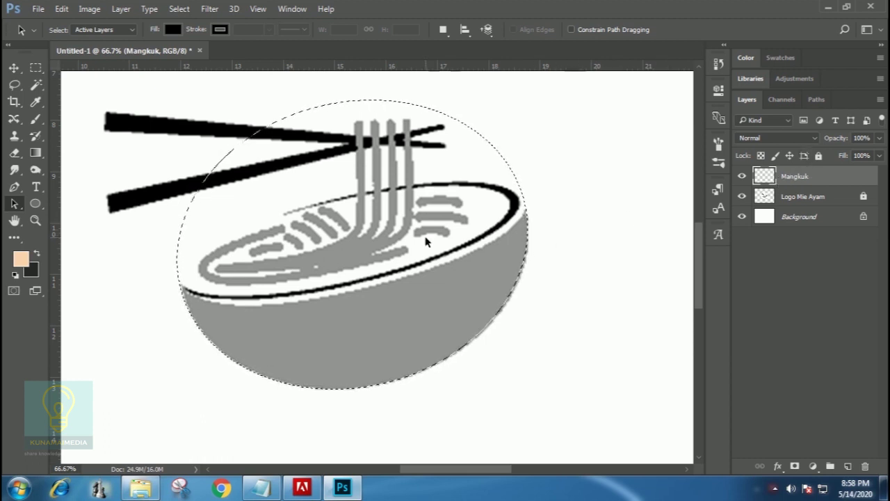
- Choose a muted tan foreground colour and fill the elliptical selection with it on the Mangkuk layer
{"action": "left_click", "coordinate": [21, 259]}
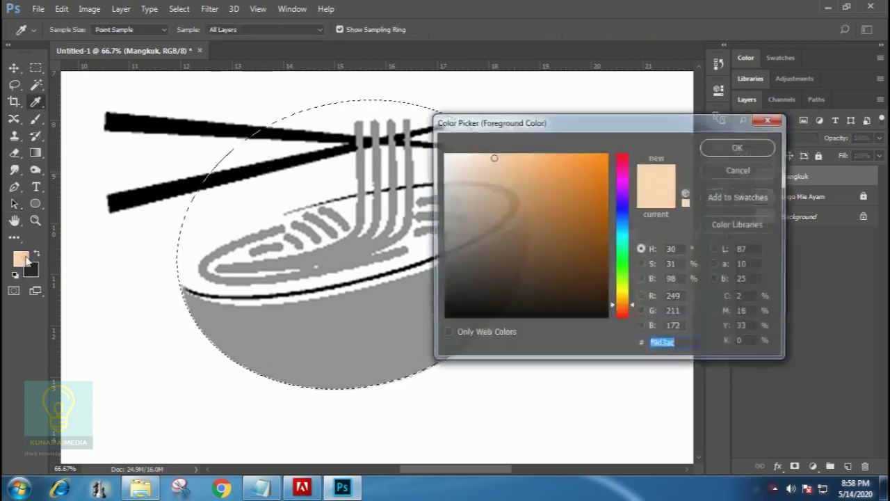
{"action": "left_click", "coordinate": [681, 346]}
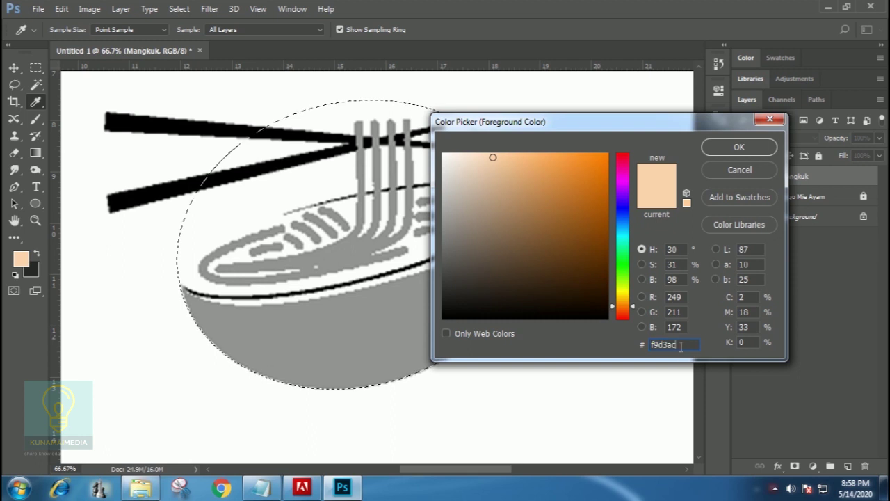
{"action": "left_click_drag", "start_coordinate": [491, 157], "coordinate": [499, 168]}
{"action": "left_click_drag", "start_coordinate": [620, 306], "coordinate": [622, 300]}
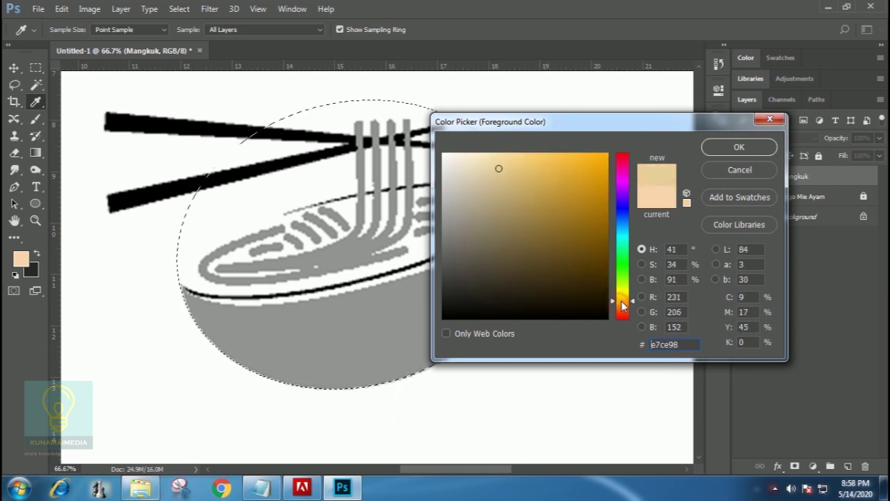
{"action": "mouse_move", "coordinate": [499, 168]}
{"action": "left_mouse_down"}
{"action": "mouse_move", "coordinate": [485, 187]}
{"action": "mouse_move", "coordinate": [498, 193]}
{"action": "mouse_move", "coordinate": [497, 175]}
{"action": "mouse_move", "coordinate": [505, 187]}
{"action": "left_mouse_up"}
{"action": "left_click", "coordinate": [740, 146]}
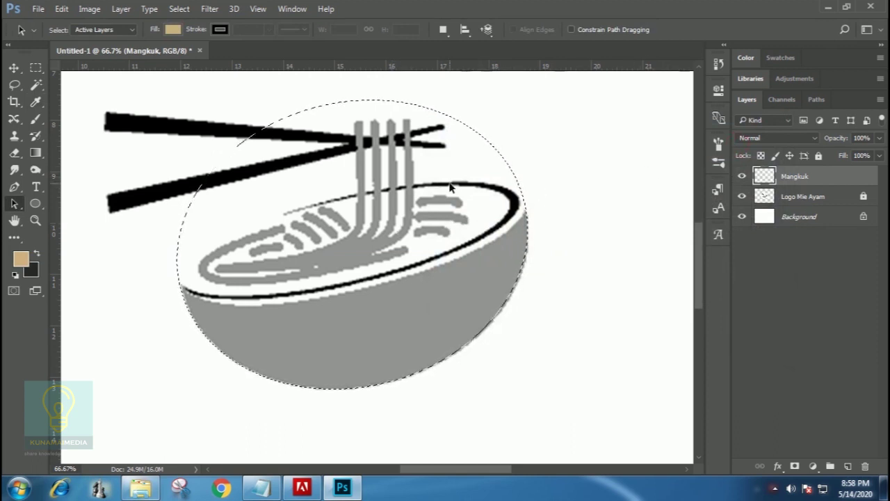
{"action": "key", "text": "alt+BackSpace"}
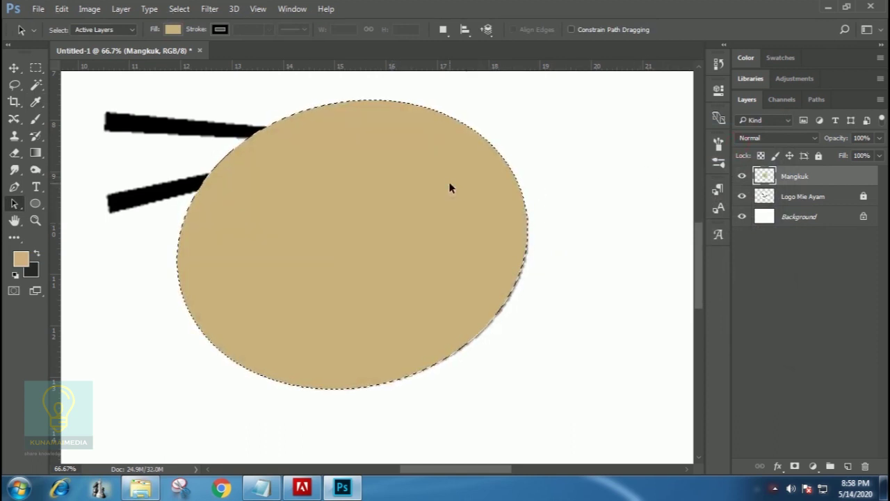
- Deselect the filled ellipse and hide the Mangkuk layer to expose the logo underneath
{"action": "left_click", "coordinate": [61, 9]}
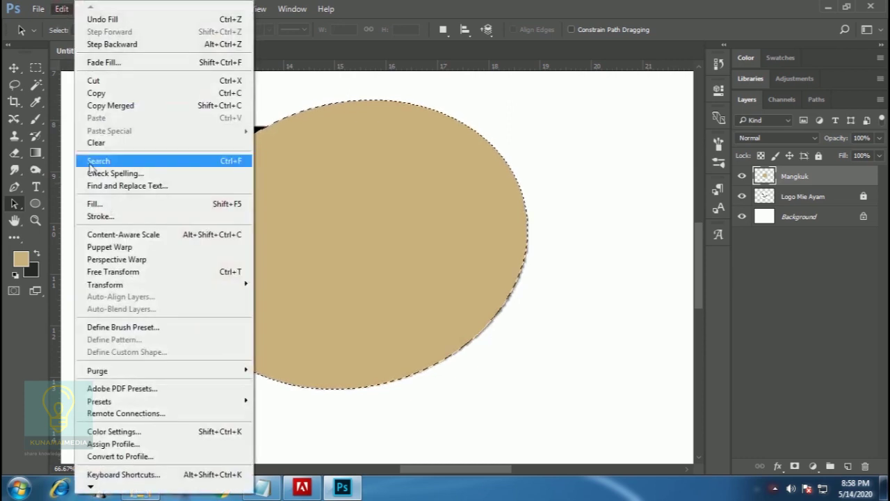
{"action": "left_click", "coordinate": [422, 10]}
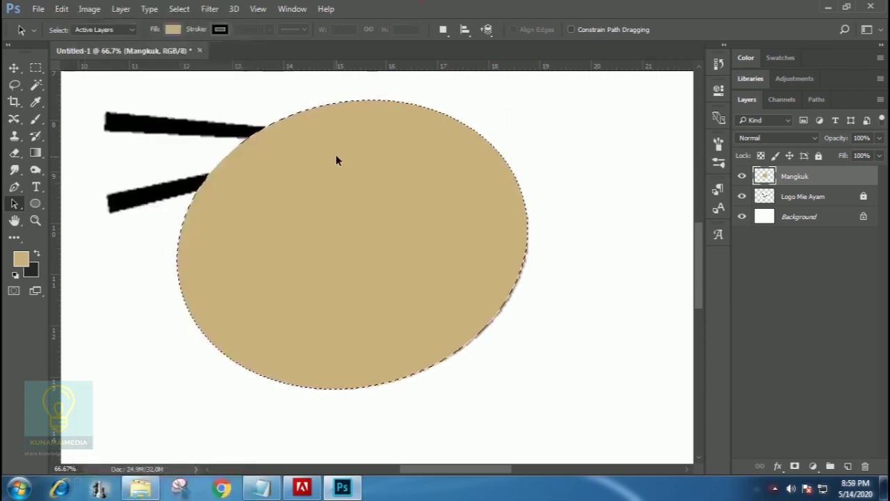
{"action": "left_click", "coordinate": [179, 8]}
{"action": "left_click", "coordinate": [202, 35]}
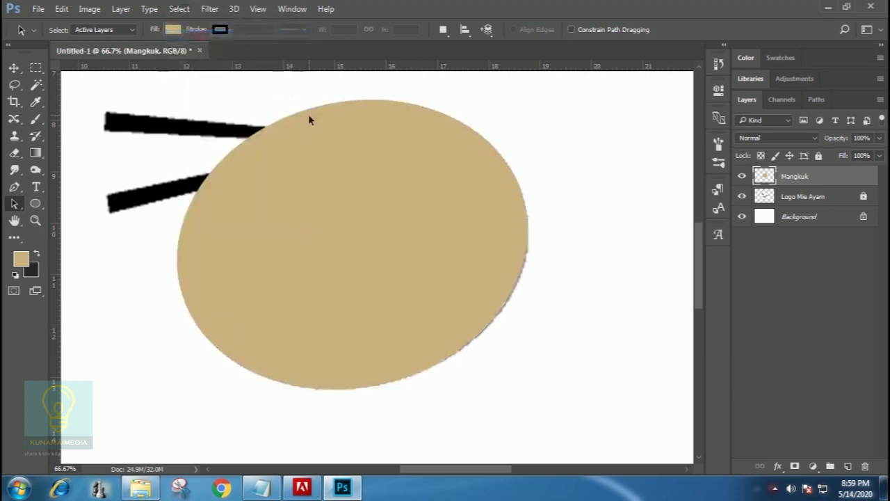
{"action": "left_click", "coordinate": [742, 177]}
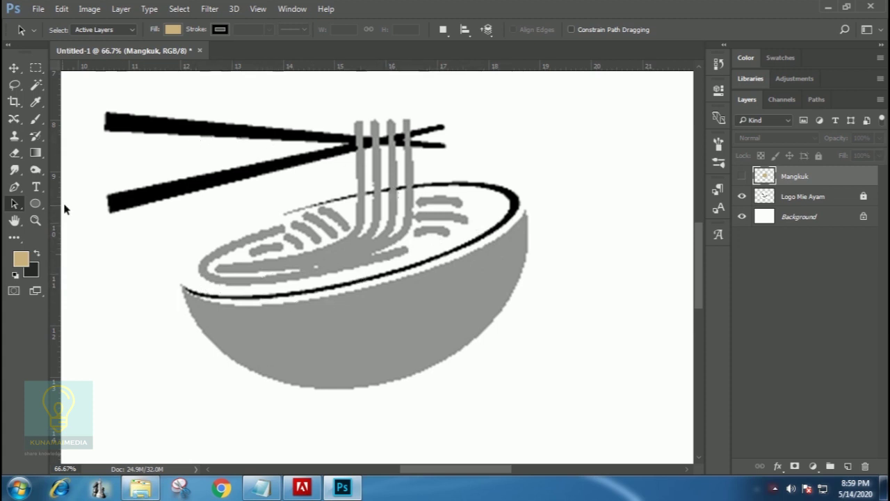
- Draw an elliptical path about 456 by 221 px over the noodles and choose the Path Selection tool for it
{"action": "left_click", "coordinate": [35, 205]}
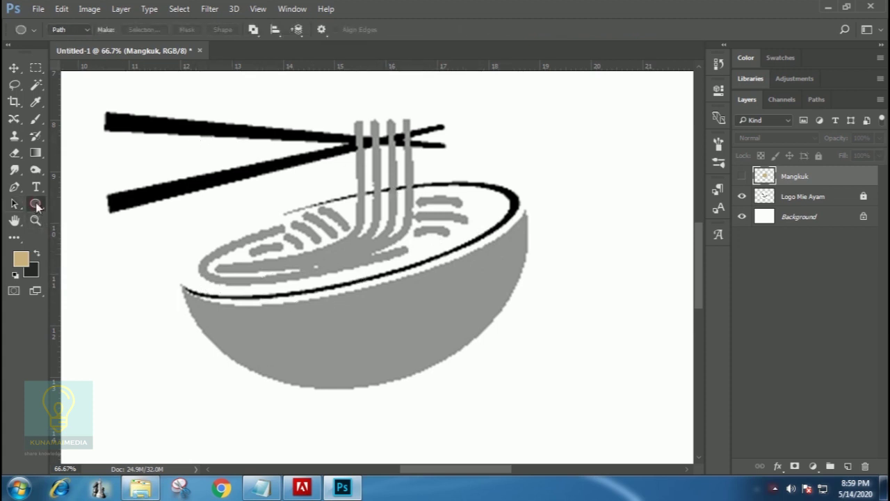
{"action": "left_click_drag", "start_coordinate": [211, 171], "coordinate": [409, 267]}
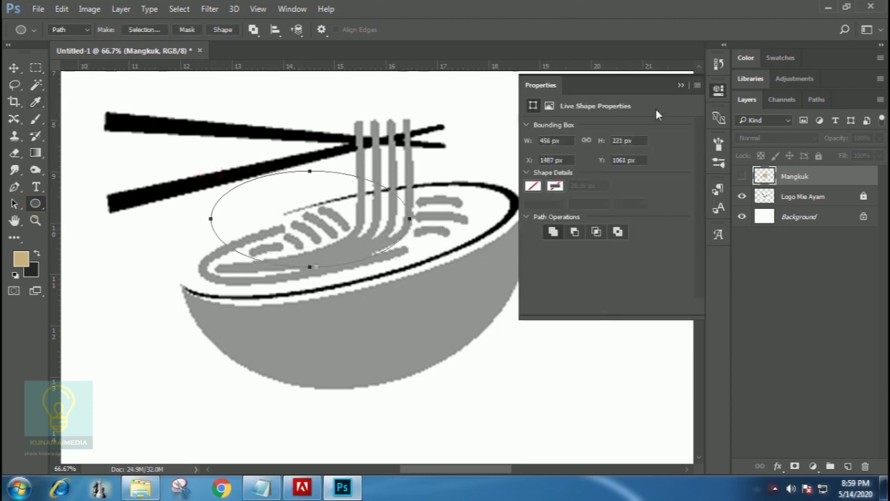
{"action": "left_click", "coordinate": [678, 85]}
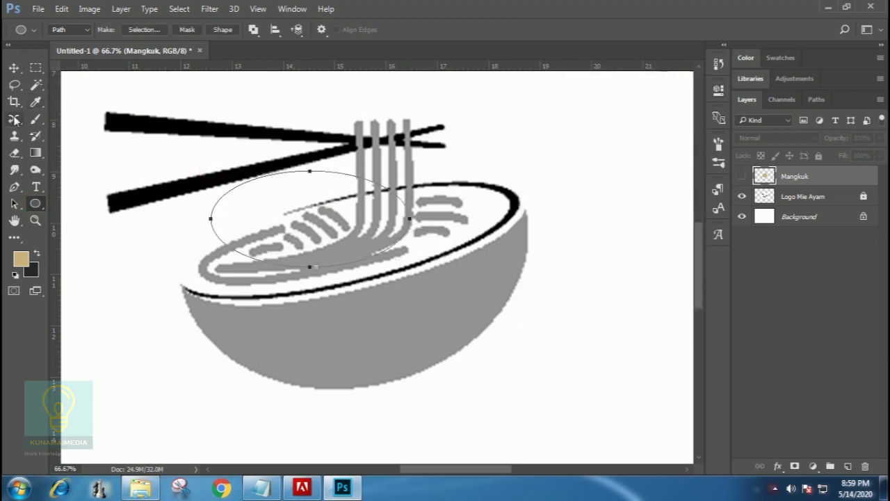
{"action": "left_click", "coordinate": [14, 205]}
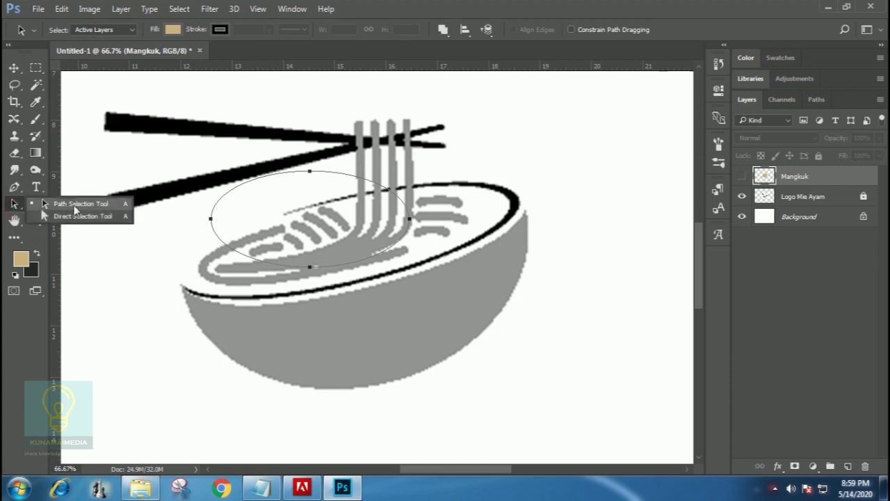
{"action": "left_click", "coordinate": [76, 208]}
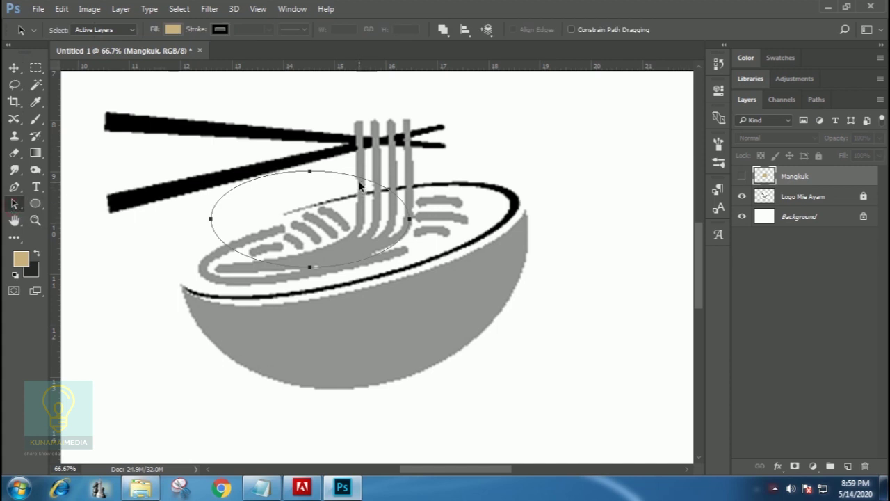
{"action": "left_click", "coordinate": [405, 214]}
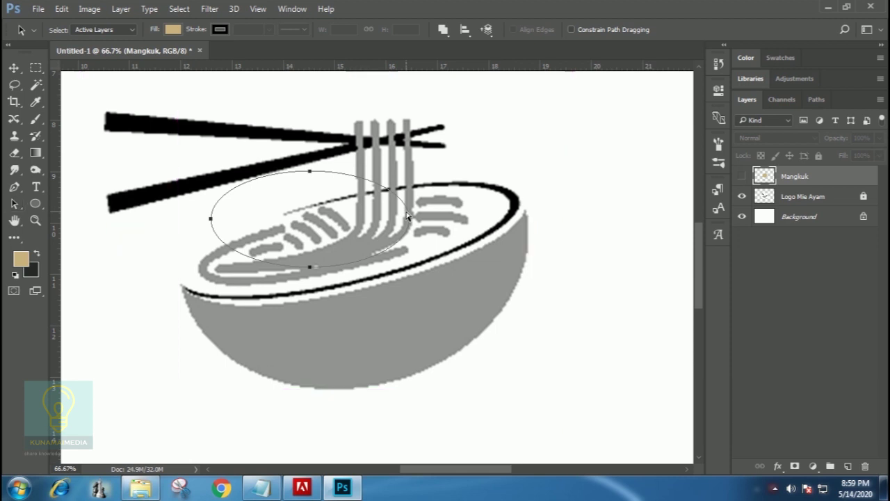
- Free-transform the ellipse to about 191% width and 162% height, rotate it about -11°, and position it along the bowl's rim
{"action": "key", "text": "ctrl+t"}
{"action": "left_click_drag", "start_coordinate": [413, 220], "coordinate": [499, 221]}
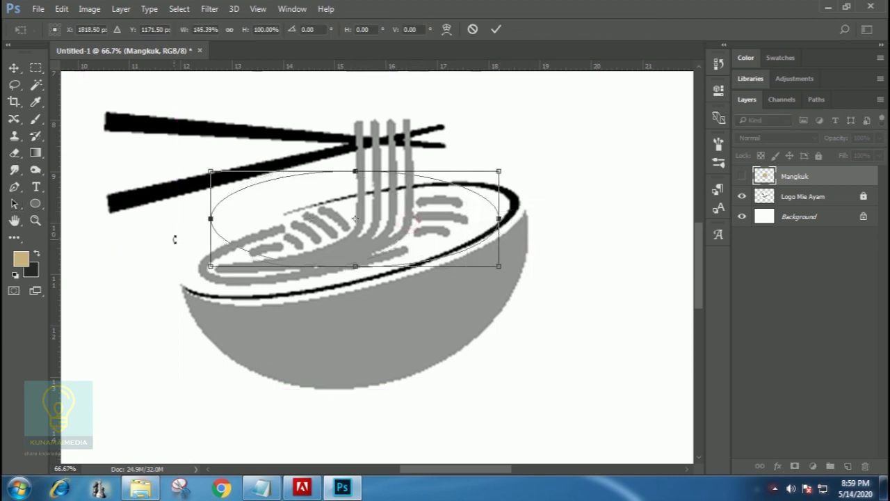
{"action": "left_click_drag", "start_coordinate": [211, 218], "coordinate": [169, 227]}
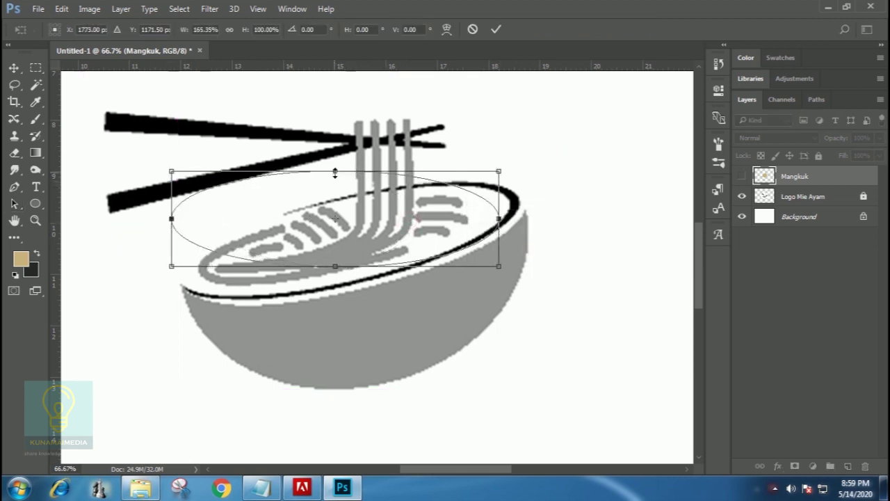
{"action": "left_click_drag", "start_coordinate": [335, 172], "coordinate": [336, 112]}
{"action": "left_click_drag", "start_coordinate": [535, 146], "coordinate": [537, 118]}
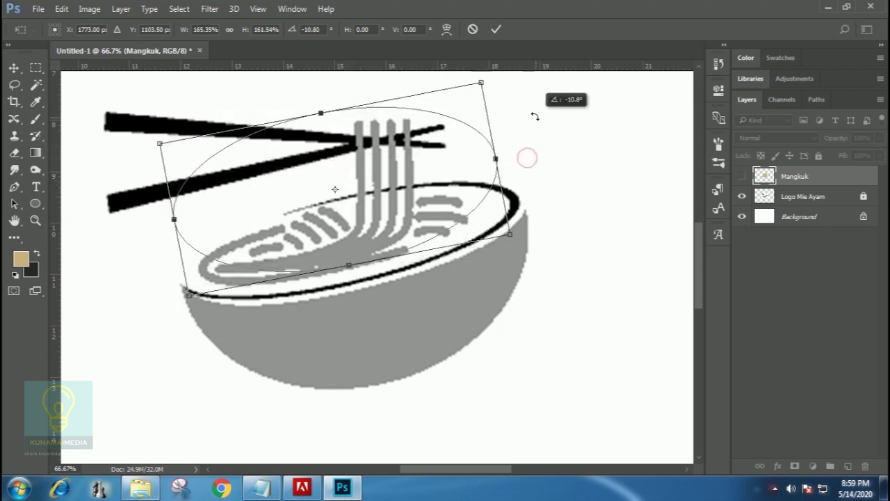
{"action": "left_click_drag", "start_coordinate": [418, 183], "coordinate": [453, 204]}
{"action": "left_click_drag", "start_coordinate": [219, 242], "coordinate": [171, 262]}
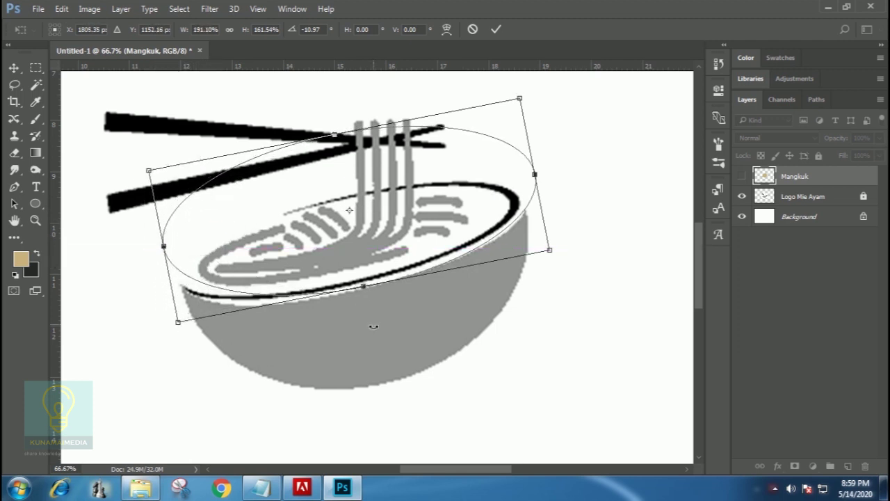
- Refine the ellipse to about 190% width, 165% height and -13.2° rotation, and accept its conversion to a regular path
{"action": "left_click_drag", "start_coordinate": [362, 286], "coordinate": [360, 292]}
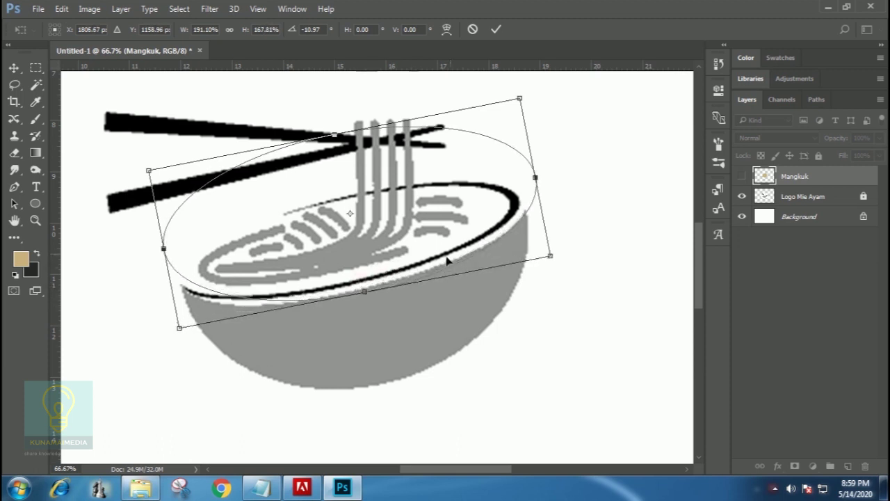
{"action": "left_click_drag", "start_coordinate": [540, 172], "coordinate": [537, 184]}
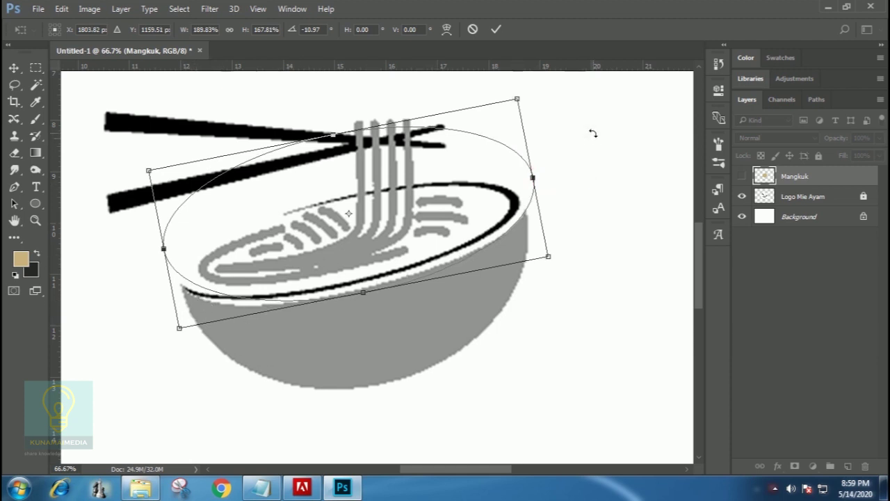
{"action": "left_click_drag", "start_coordinate": [591, 132], "coordinate": [592, 122]}
{"action": "left_click_drag", "start_coordinate": [373, 293], "coordinate": [371, 289]}
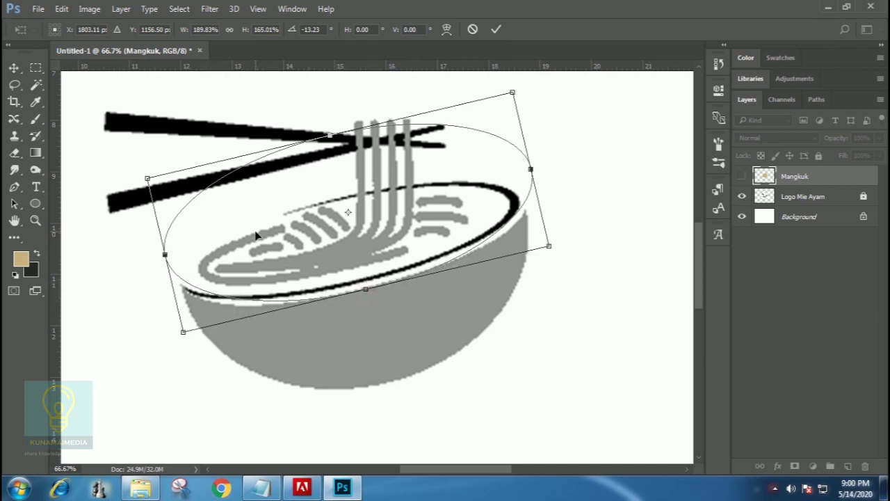
{"action": "key", "text": "a"}
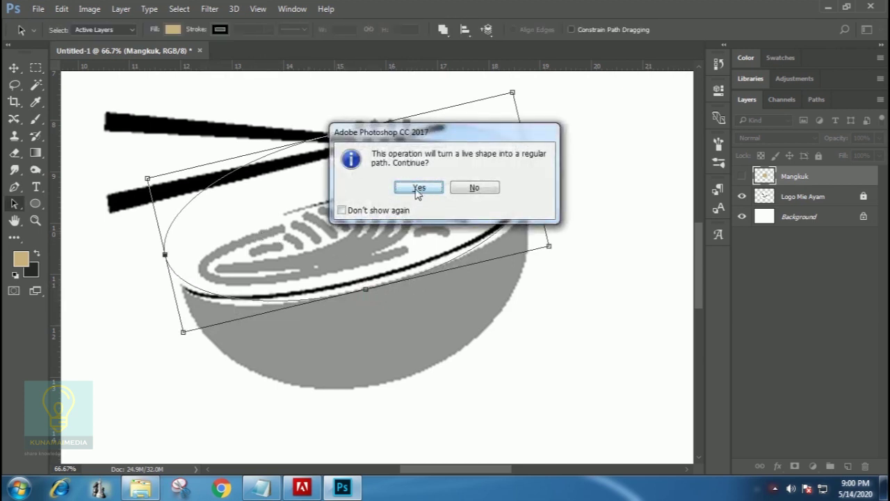
{"action": "left_click", "coordinate": [418, 188]}
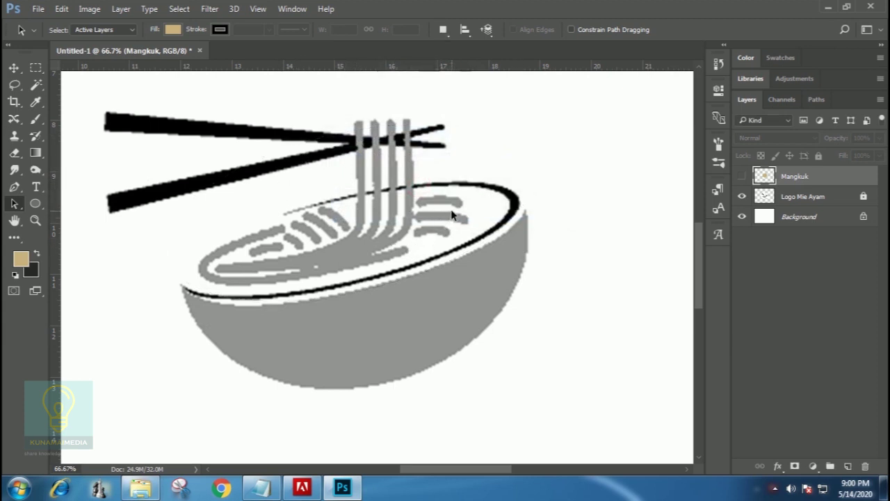
- Reactivate the Work Path so the fitted ellipse shows on the canvas, and return to the layer list
{"action": "left_click", "coordinate": [818, 101]}
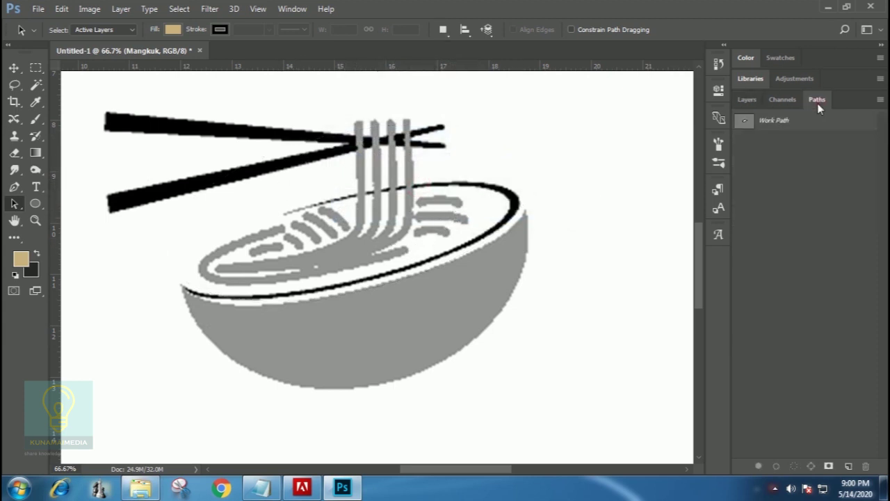
{"action": "left_click", "coordinate": [781, 124]}
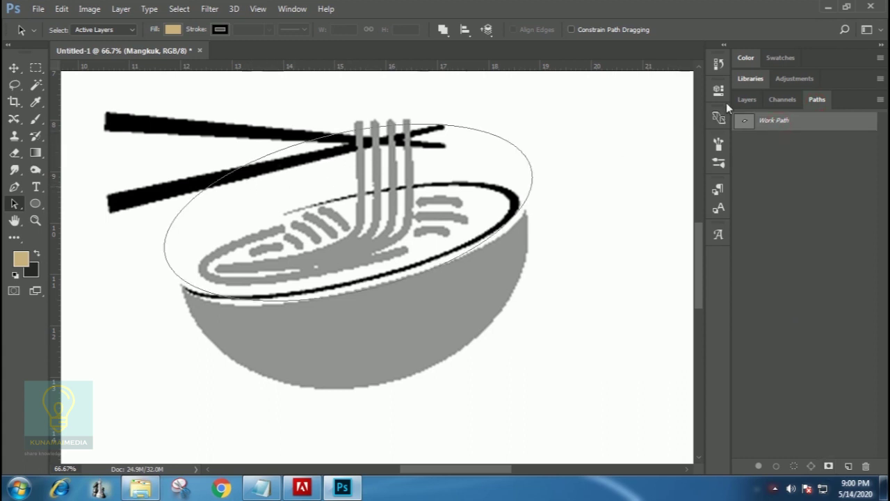
{"action": "left_click", "coordinate": [748, 100]}
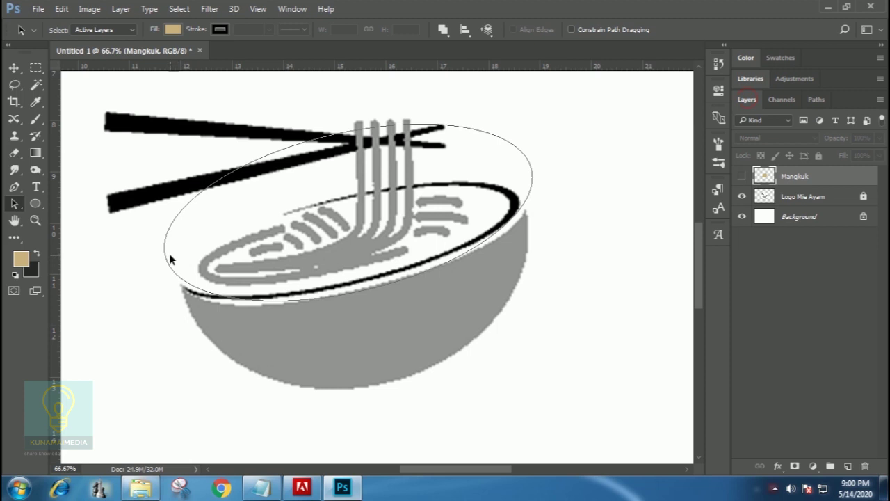
- With the Direct Selection tool, lengthen both handles of the ellipse's lower anchor point so the curve follows the bowl's upper edge
{"action": "left_click", "coordinate": [14, 206]}
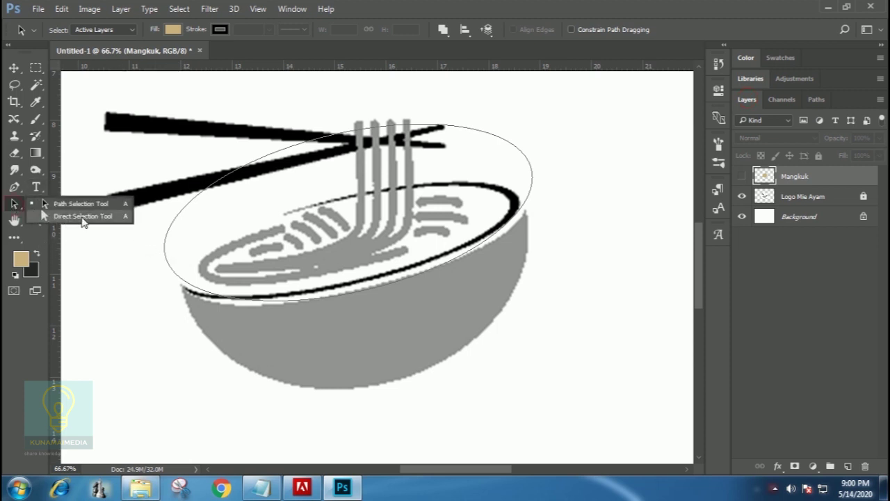
{"action": "left_click", "coordinate": [83, 217]}
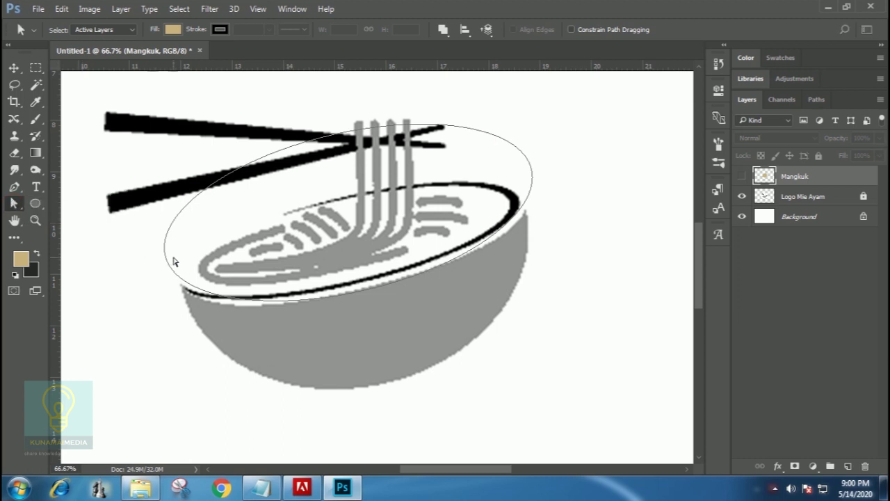
{"action": "left_click", "coordinate": [14, 205]}
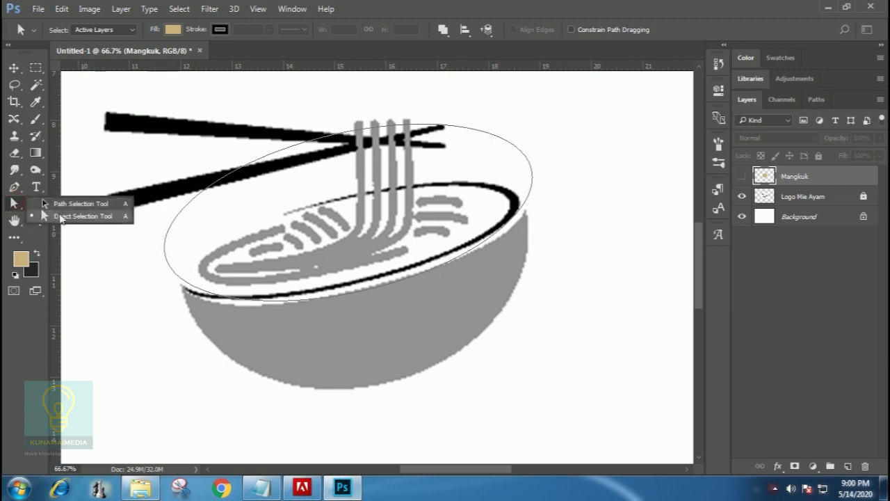
{"action": "left_click", "coordinate": [83, 221]}
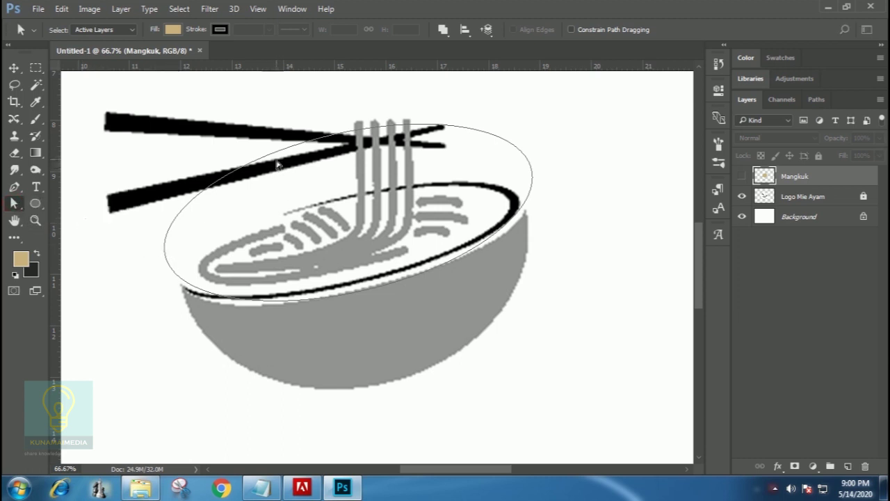
{"action": "left_click", "coordinate": [280, 154]}
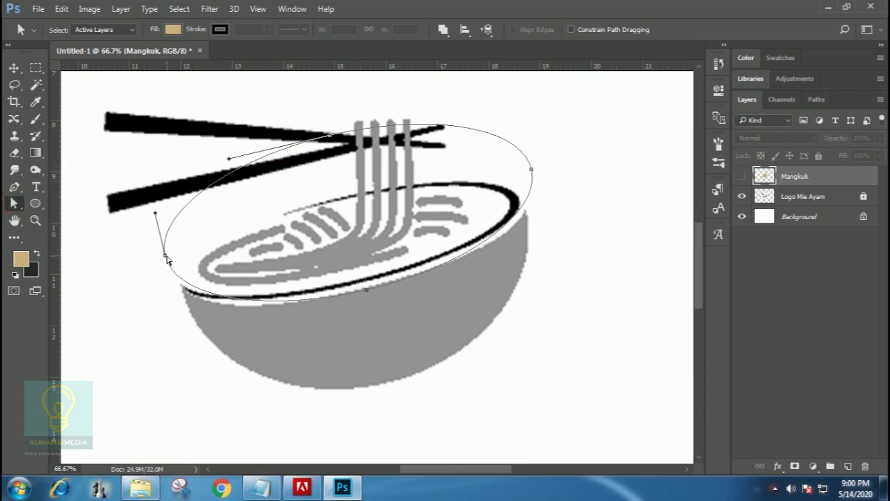
{"action": "left_click", "coordinate": [367, 290]}
{"action": "left_click_drag", "start_coordinate": [256, 319], "coordinate": [219, 325]}
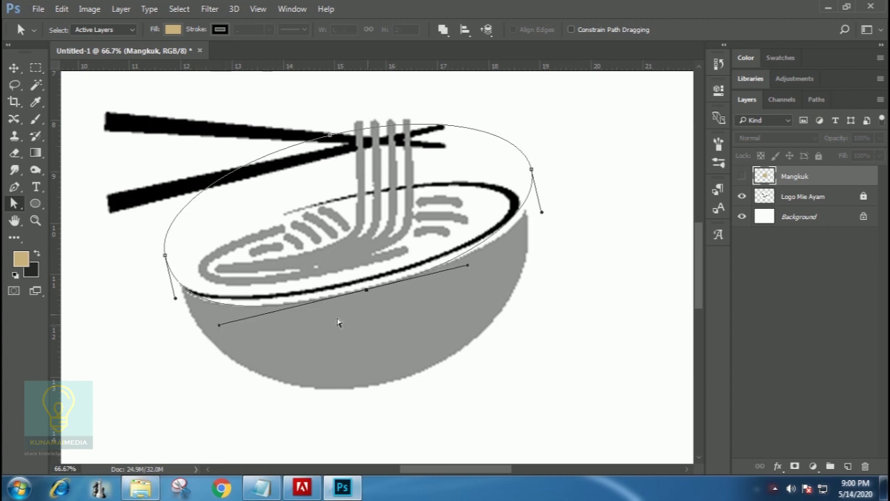
{"action": "left_click_drag", "start_coordinate": [468, 265], "coordinate": [507, 255]}
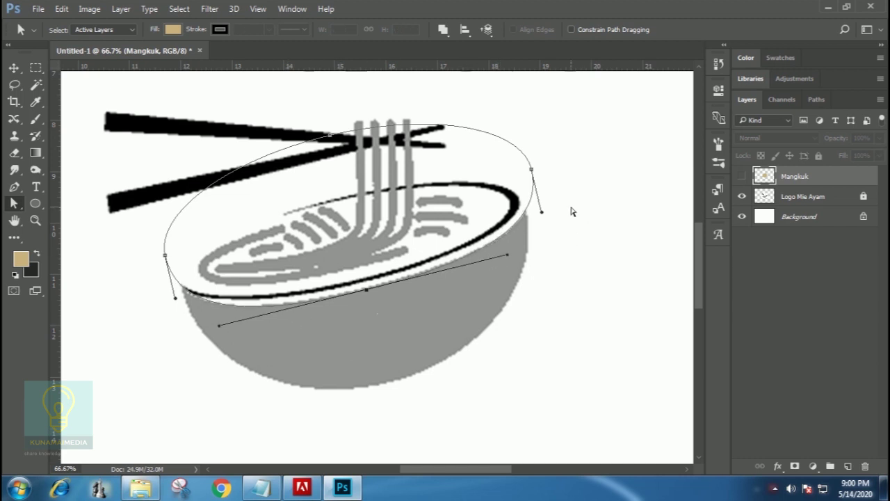
{"action": "left_click", "coordinate": [544, 236]}
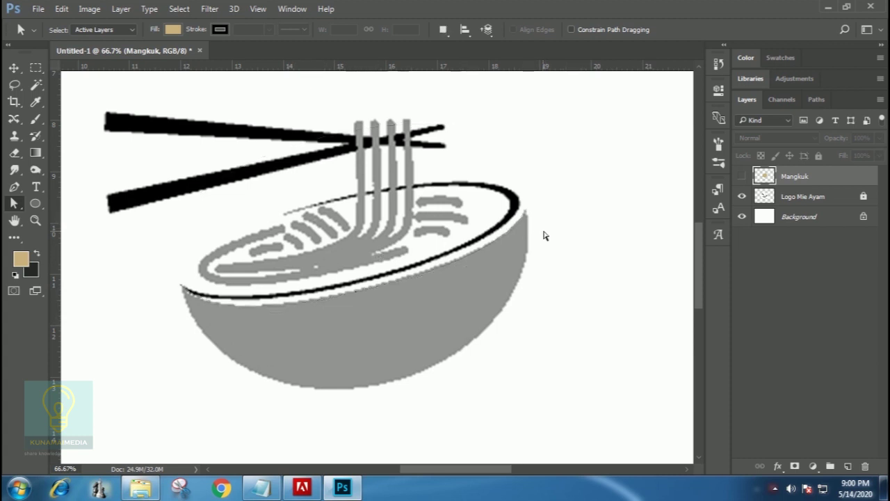
- Reactivate the reshaped Work Path and convert it into a selection
{"action": "left_click", "coordinate": [813, 98]}
{"action": "left_click", "coordinate": [775, 122]}
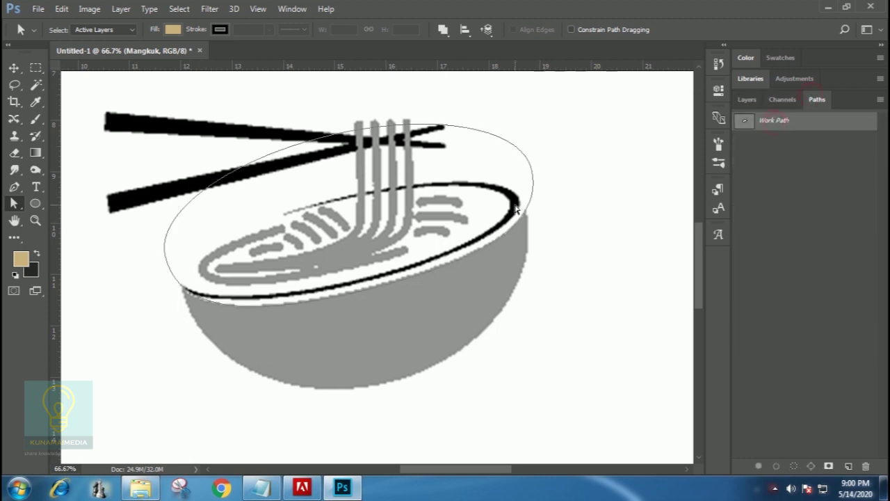
{"action": "key", "text": "ctrl+Return"}
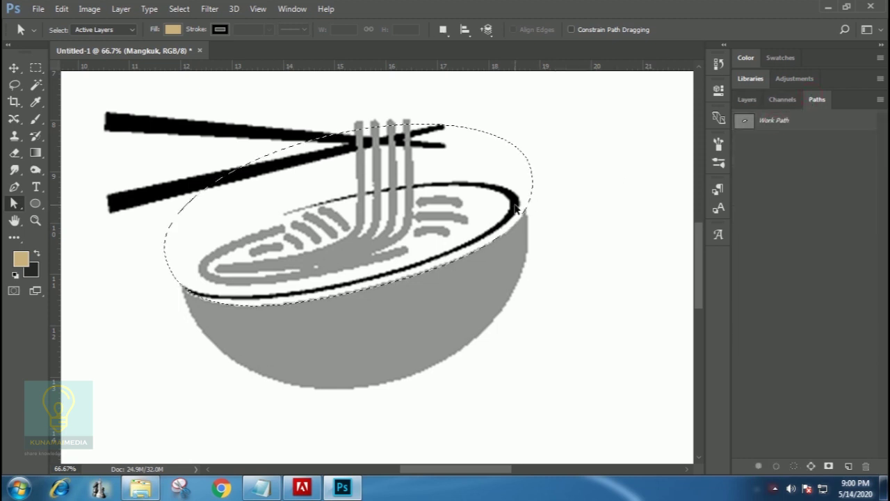
- Show the Mangkuk layer and delete the tan fill inside the elliptical selection
{"action": "left_click", "coordinate": [748, 100]}
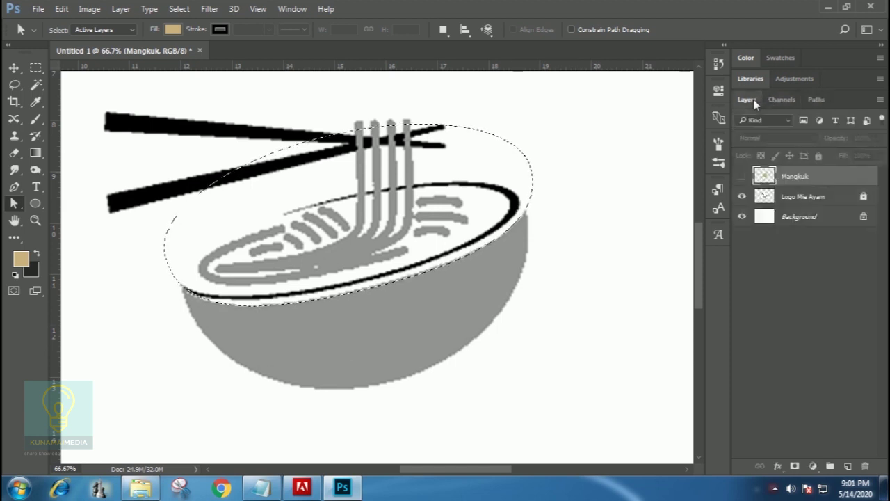
{"action": "left_click", "coordinate": [743, 177]}
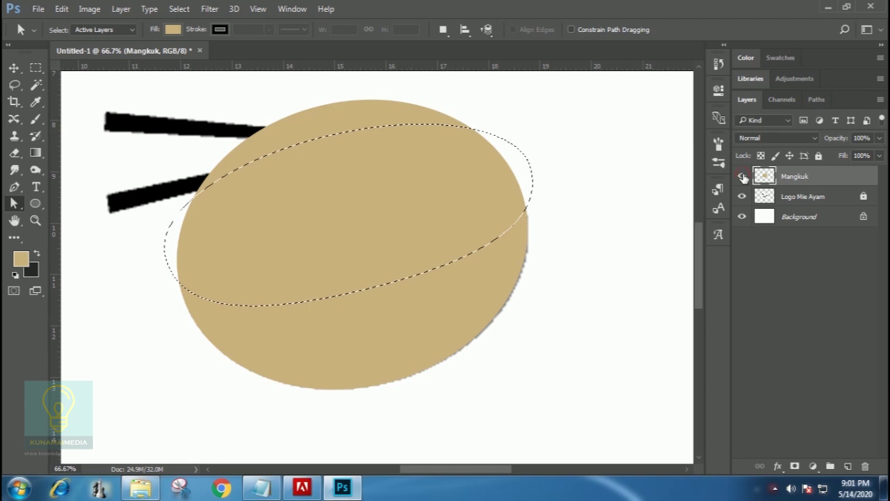
{"action": "left_click", "coordinate": [770, 179]}
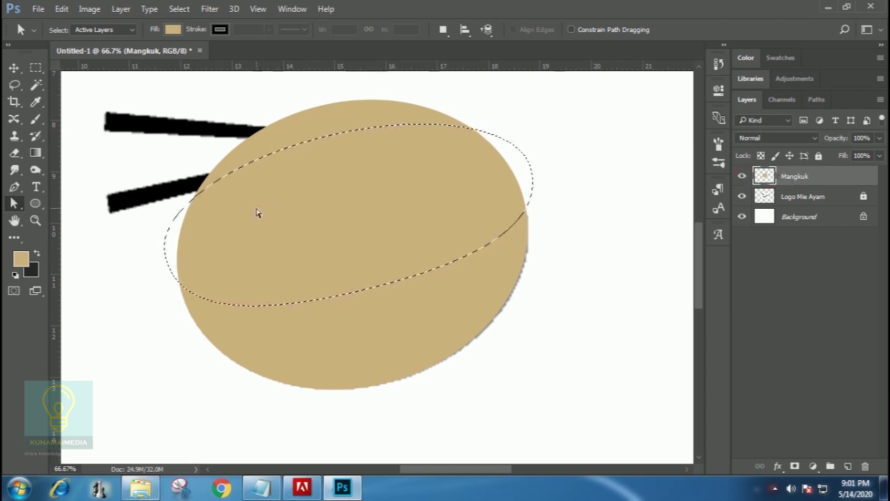
{"action": "key", "text": "Delete"}
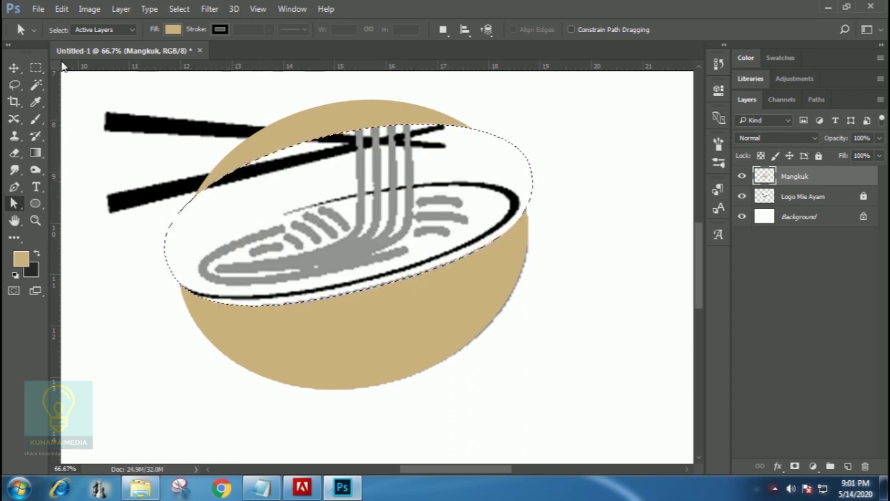
- Move the selection up over the leftover tan crescent above the bowl, delete that piece, and deselect
{"action": "left_click", "coordinate": [39, 70]}
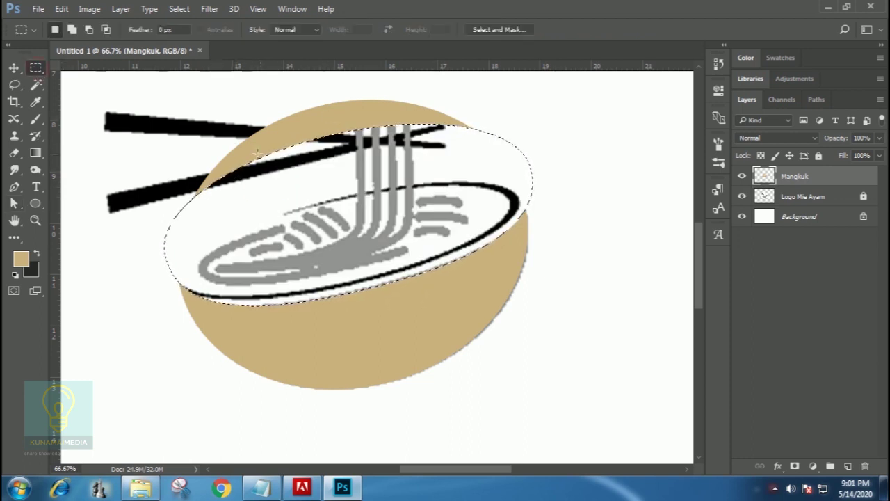
{"action": "left_click_drag", "start_coordinate": [320, 202], "coordinate": [292, 152]}
{"action": "key", "text": "Delete"}
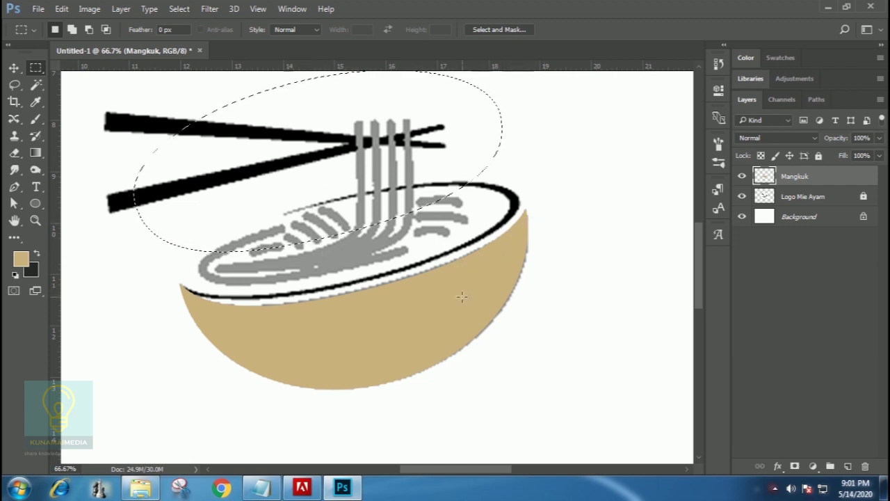
{"action": "key", "text": "ctrl+d"}
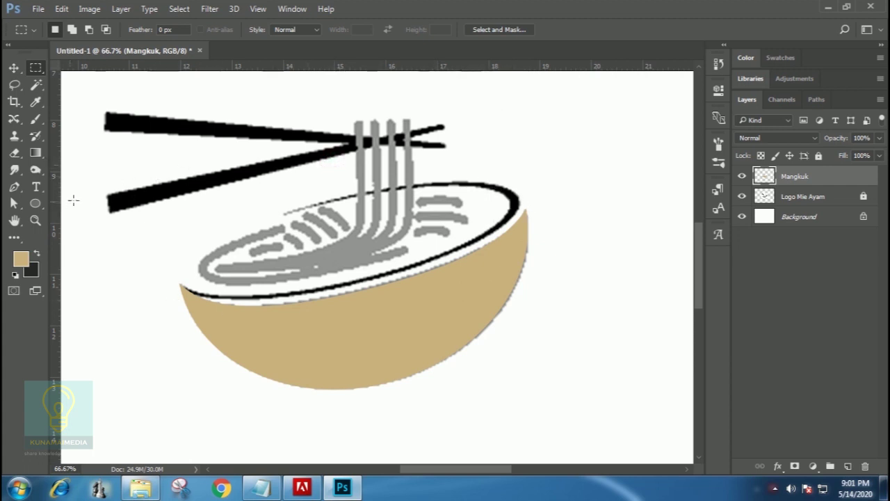
- Draw an elliptical path about 742 by 156 px over the bowl opening and activate the Path Selection tool
{"action": "left_click", "coordinate": [38, 204]}
{"action": "left_click_drag", "start_coordinate": [185, 200], "coordinate": [505, 265]}
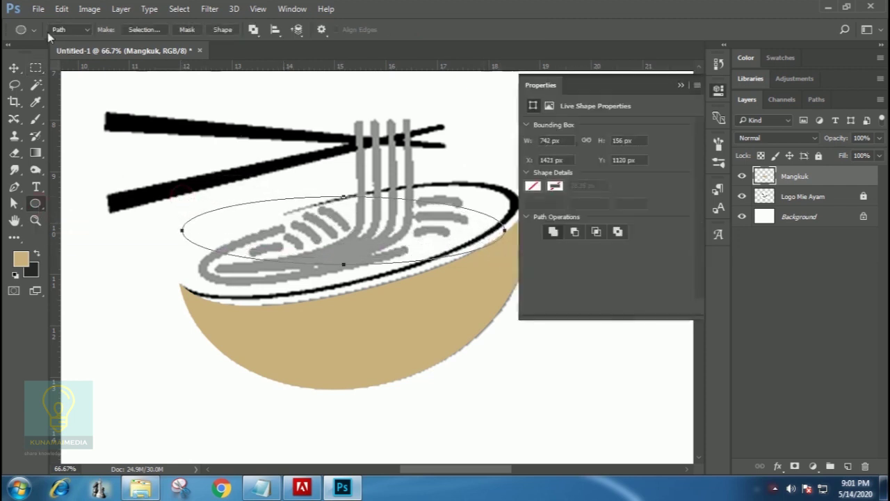
{"action": "left_click", "coordinate": [681, 85]}
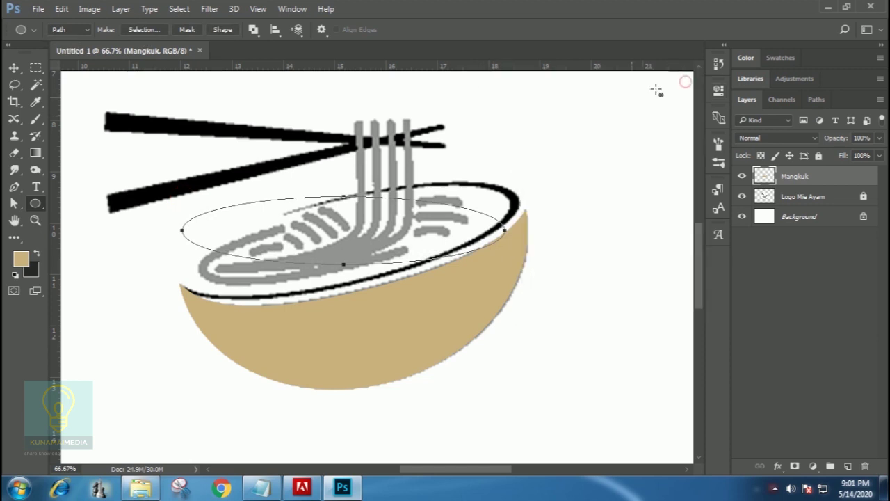
{"action": "left_click", "coordinate": [14, 206]}
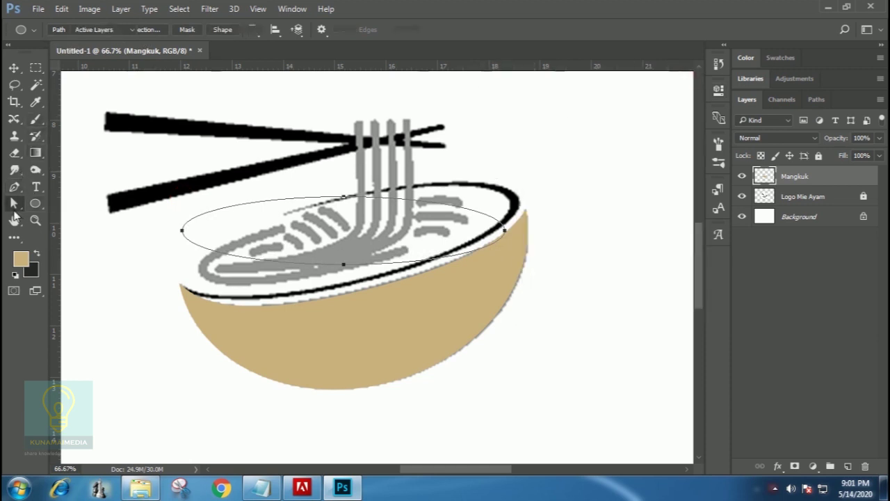
{"action": "left_click", "coordinate": [46, 205]}
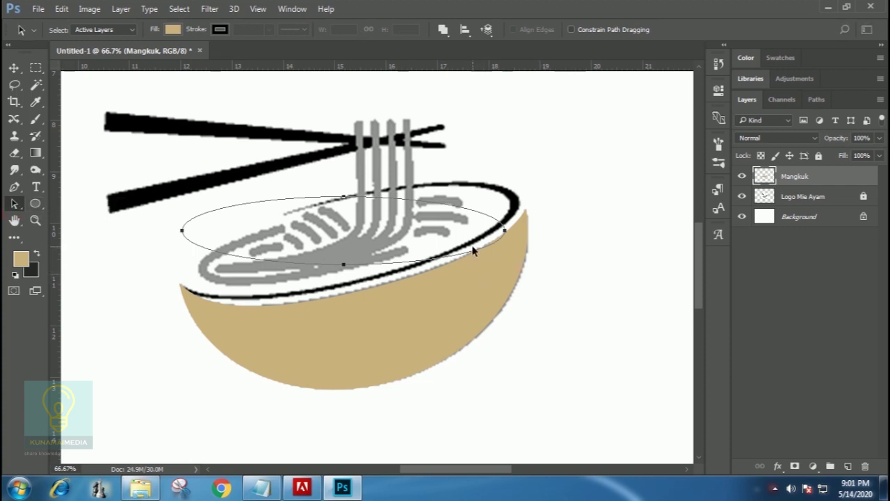
- Move the ellipse onto the bowl opening and rotate it to about -13.65° along the rim's tilt
{"action": "left_click_drag", "start_coordinate": [467, 256], "coordinate": [489, 225]}
{"action": "key", "text": "ctrl+t"}
{"action": "left_click_drag", "start_coordinate": [561, 193], "coordinate": [548, 141]}
{"action": "left_click_drag", "start_coordinate": [465, 173], "coordinate": [439, 230]}
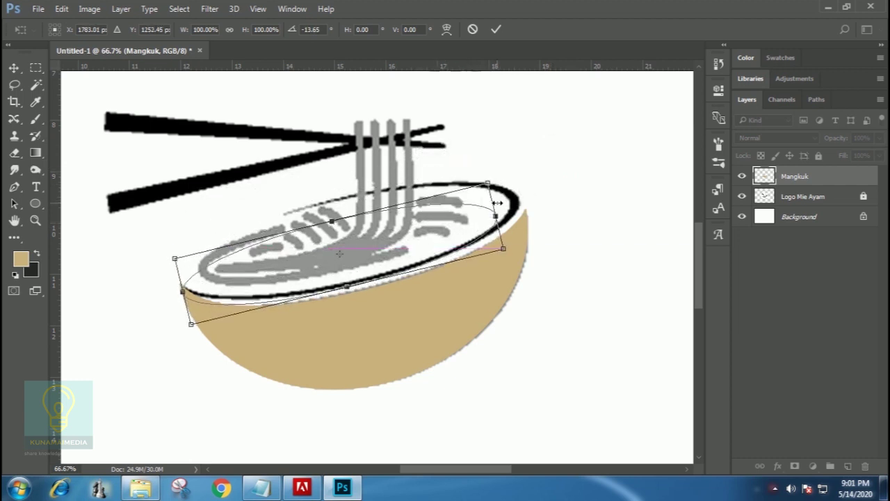
- Stretch the ellipse to about 108.7% width and 131.9% height to fit the black rim's outer edge, and convert it into a selection
{"action": "left_click_drag", "start_coordinate": [500, 202], "coordinate": [529, 200]}
{"action": "left_click_drag", "start_coordinate": [346, 218], "coordinate": [340, 191]}
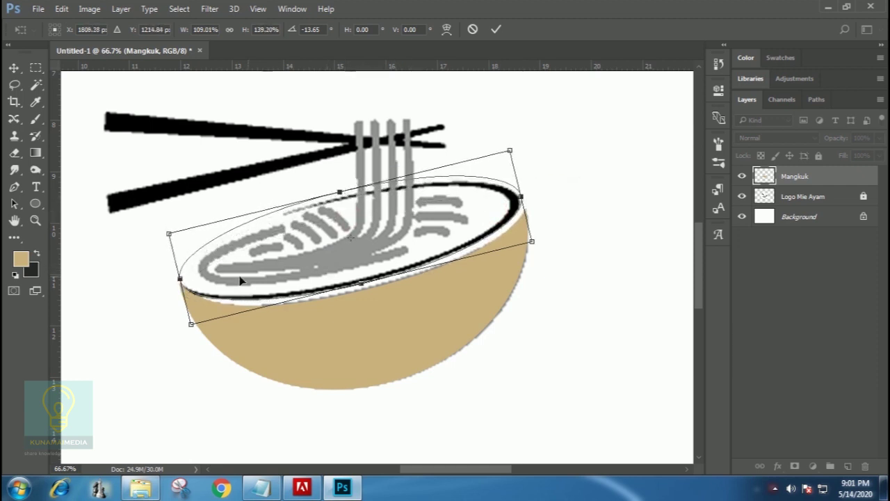
{"action": "left_click_drag", "start_coordinate": [181, 279], "coordinate": [182, 279]}
{"action": "left_click_drag", "start_coordinate": [520, 199], "coordinate": [519, 199]}
{"action": "left_click_drag", "start_coordinate": [341, 195], "coordinate": [339, 199]}
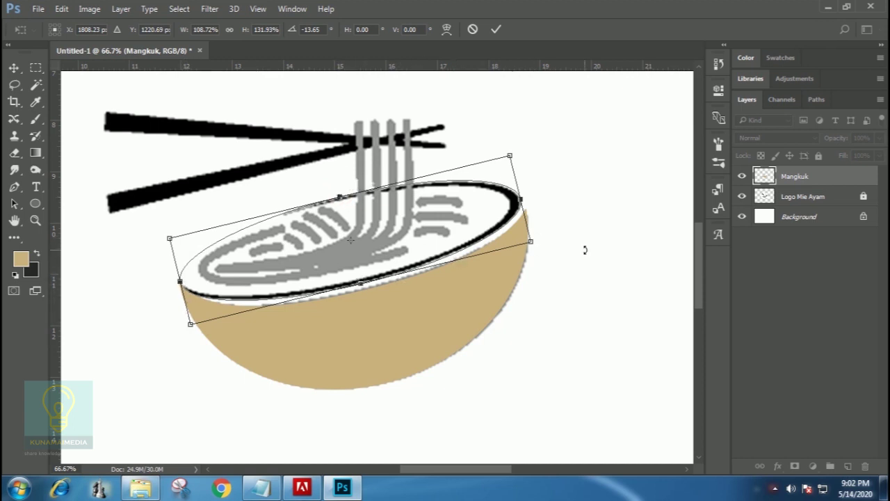
{"action": "key", "text": "a"}
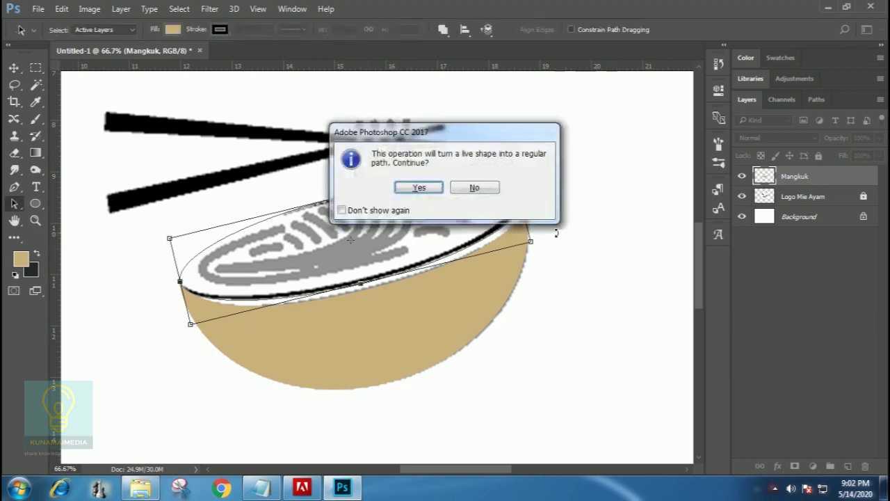
{"action": "left_click", "coordinate": [420, 187]}
{"action": "key", "text": "ctrl"}
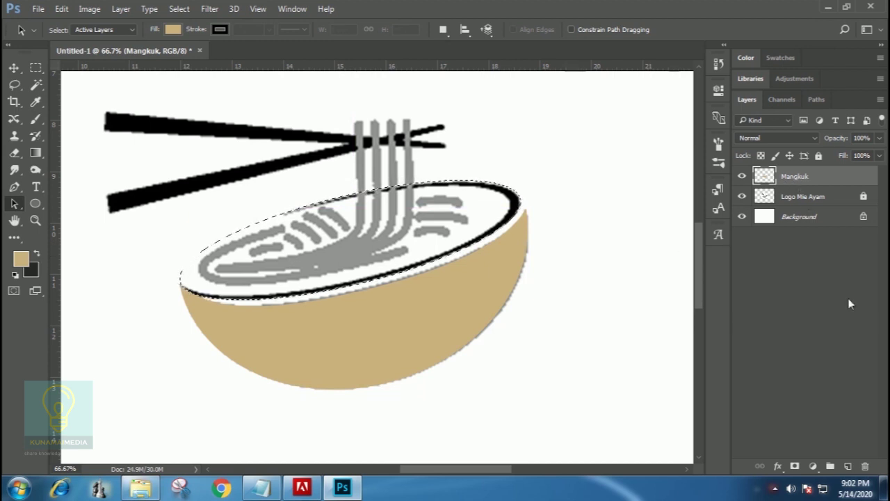
- Add a new layer above Mangkuk and name it Garis Atas
{"action": "left_click", "coordinate": [848, 467]}
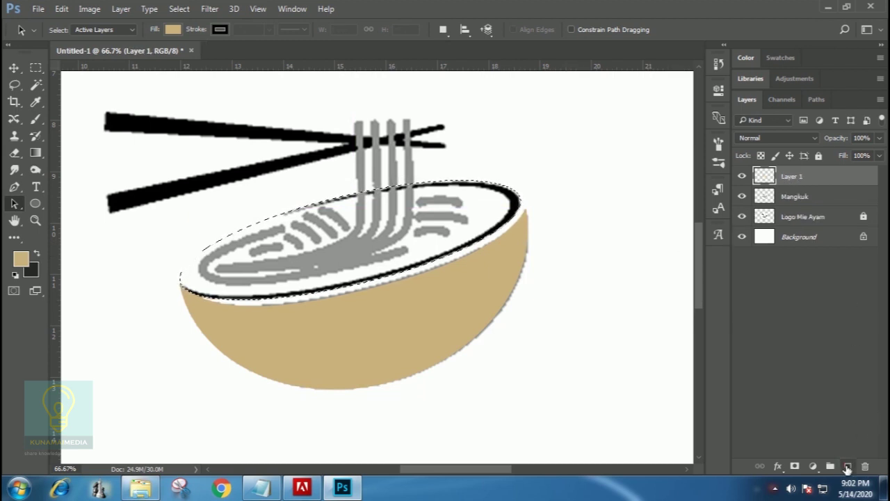
{"action": "double_click", "coordinate": [797, 177]}
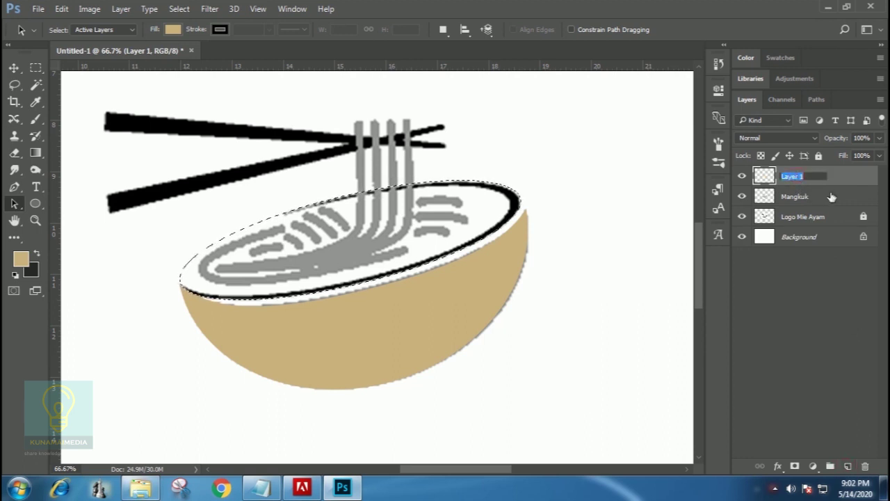
{"action": "type", "text": "Garis Atas"}
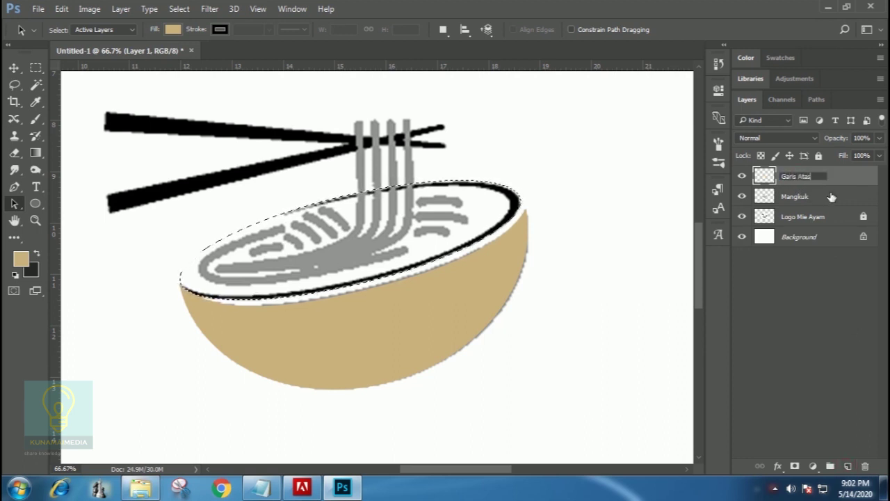
{"action": "key", "text": "Return"}
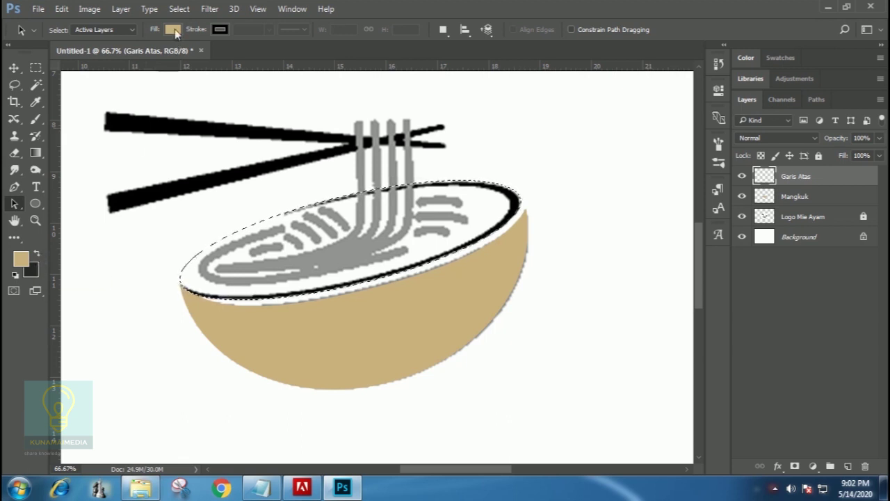
- Set the foreground colour to the dark grey #2c2c2b
{"action": "left_click", "coordinate": [21, 259]}
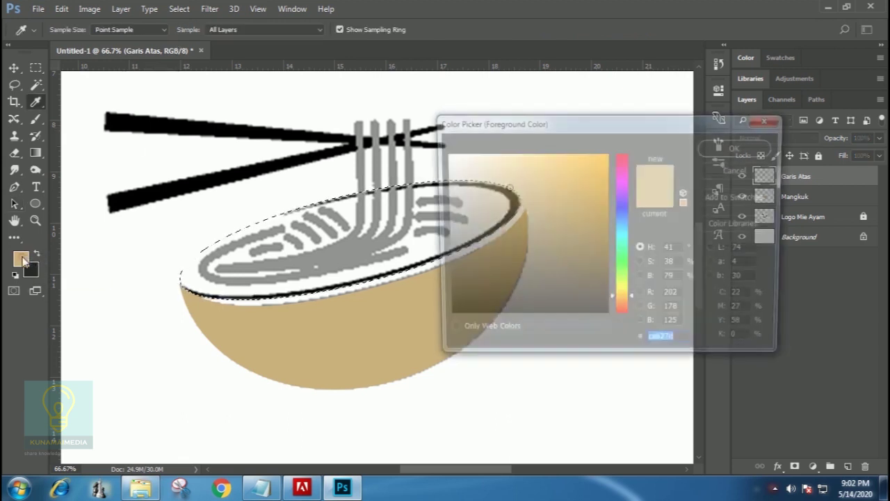
{"action": "mouse_move", "coordinate": [469, 279]}
{"action": "left_mouse_down"}
{"action": "mouse_move", "coordinate": [443, 308]}
{"action": "mouse_move", "coordinate": [446, 291]}
{"action": "left_mouse_up"}
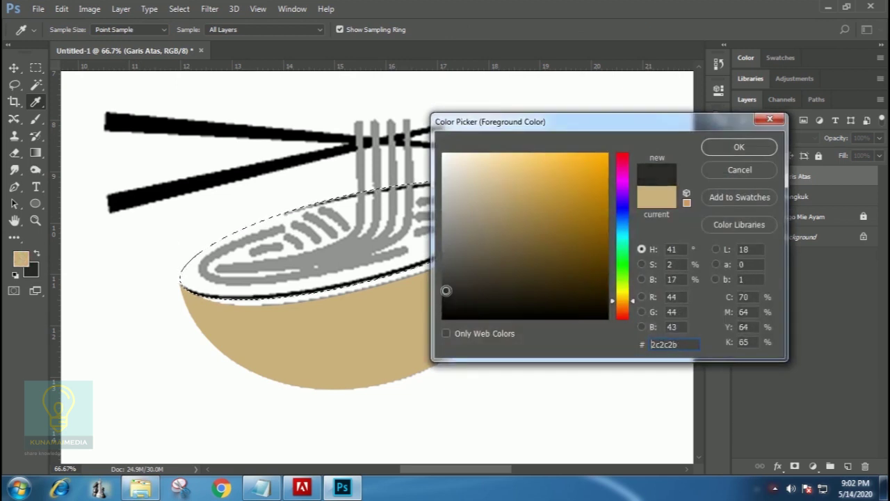
{"action": "left_click", "coordinate": [739, 146]}
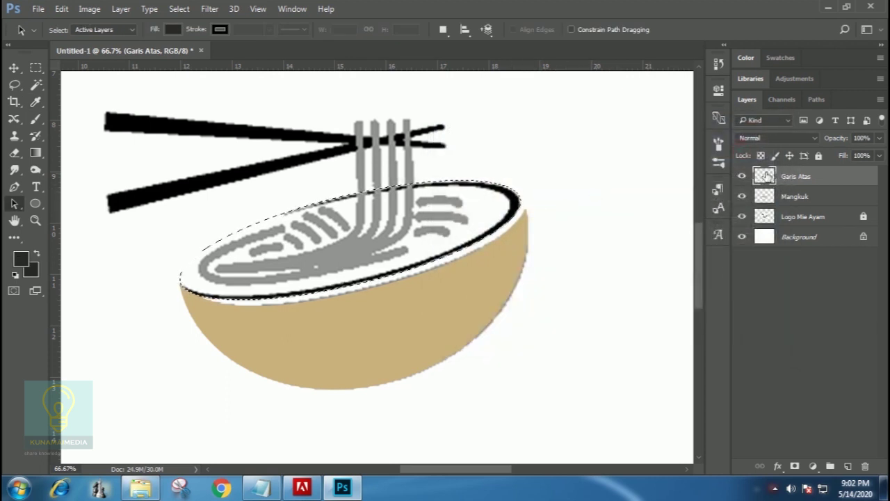
- Fill the elliptical selection on the Garis Atas layer with the foreground colour at 100% opacity, and deselect
{"action": "left_click", "coordinate": [61, 9]}
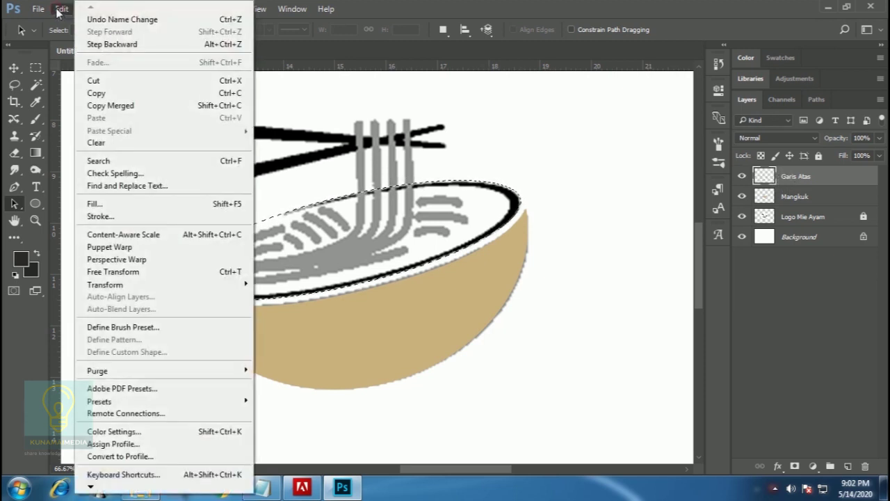
{"action": "left_click", "coordinate": [130, 206]}
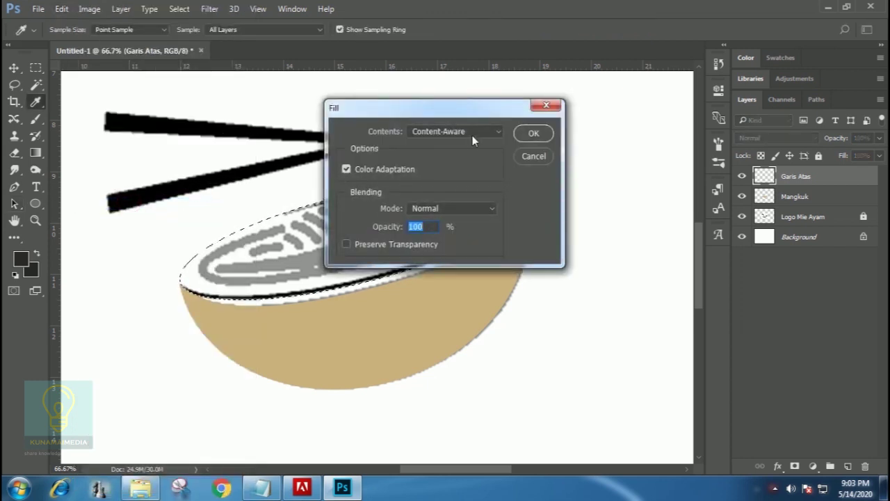
{"action": "left_click", "coordinate": [466, 133]}
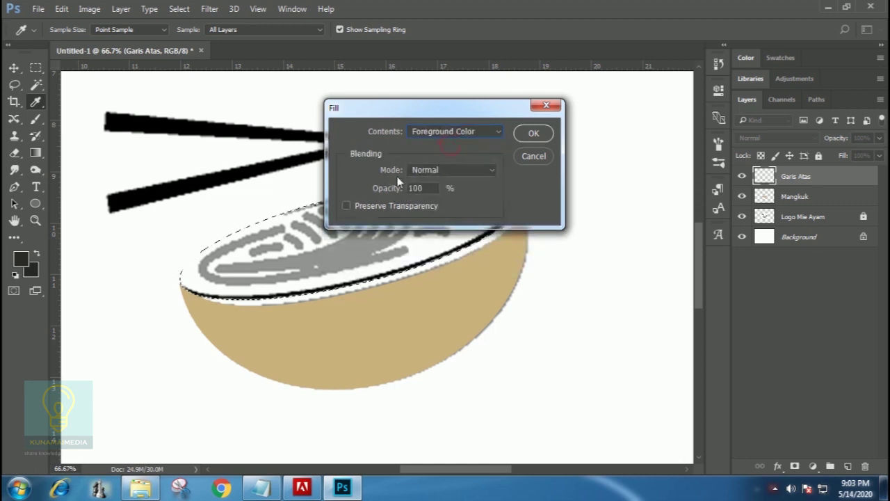
{"action": "left_click", "coordinate": [534, 134]}
{"action": "key", "text": "a"}
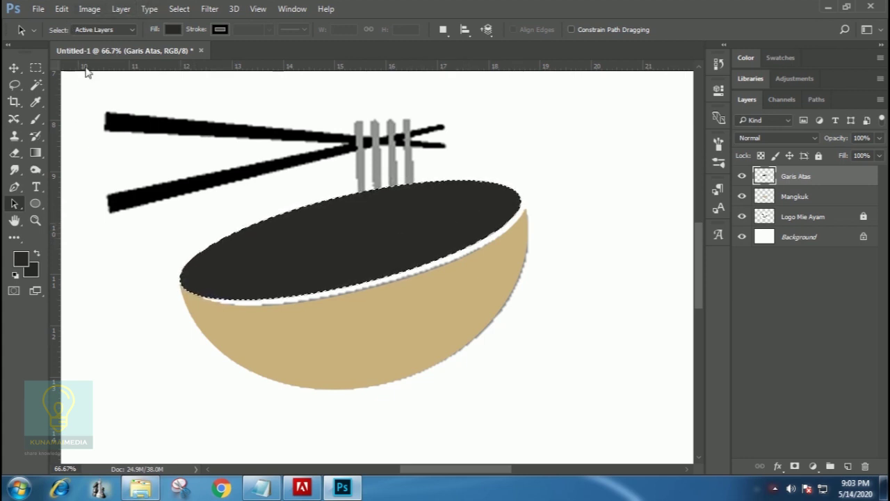
{"action": "left_click", "coordinate": [177, 15]}
{"action": "left_click", "coordinate": [203, 34]}
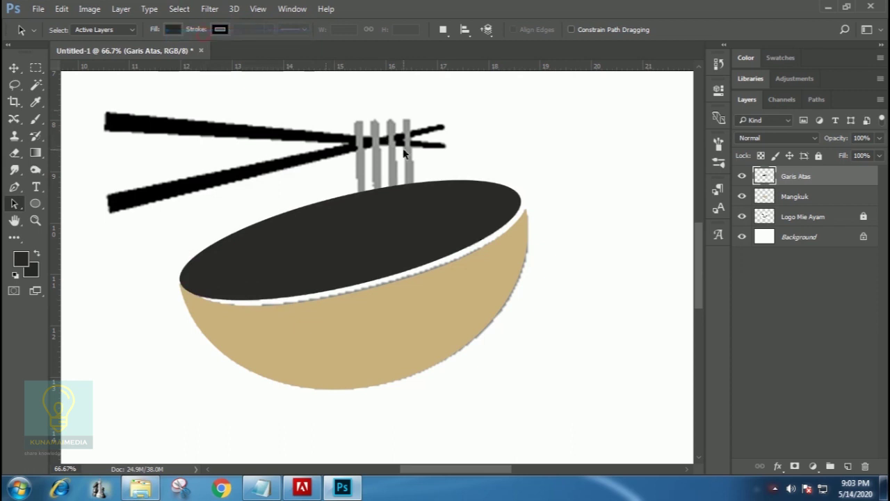
- Hide the Garis Atas layer and draw a second elliptical path about 580 by 165 px over the bowl opening
{"action": "left_click", "coordinate": [742, 177]}
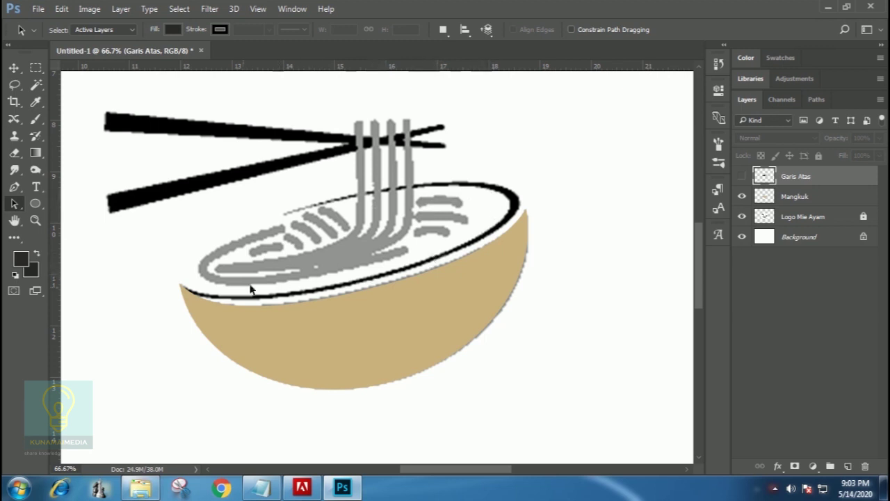
{"action": "left_click", "coordinate": [36, 204]}
{"action": "left_click_drag", "start_coordinate": [171, 204], "coordinate": [422, 275]}
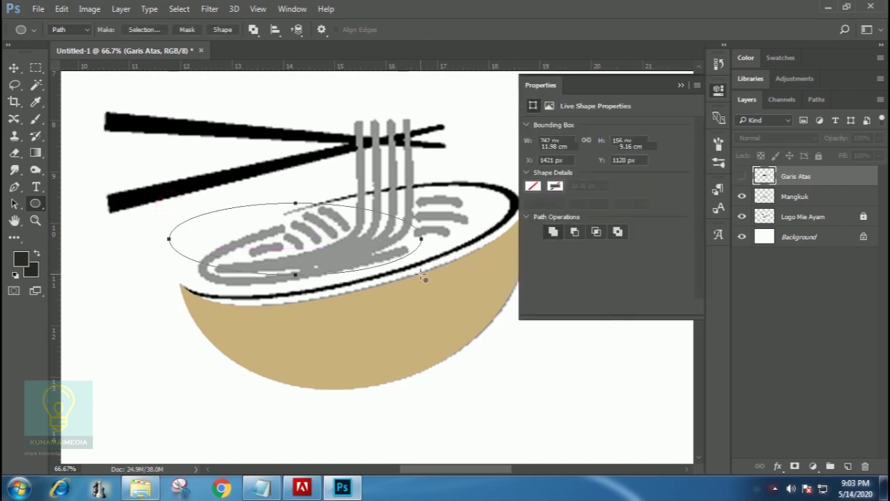
{"action": "left_click", "coordinate": [16, 204]}
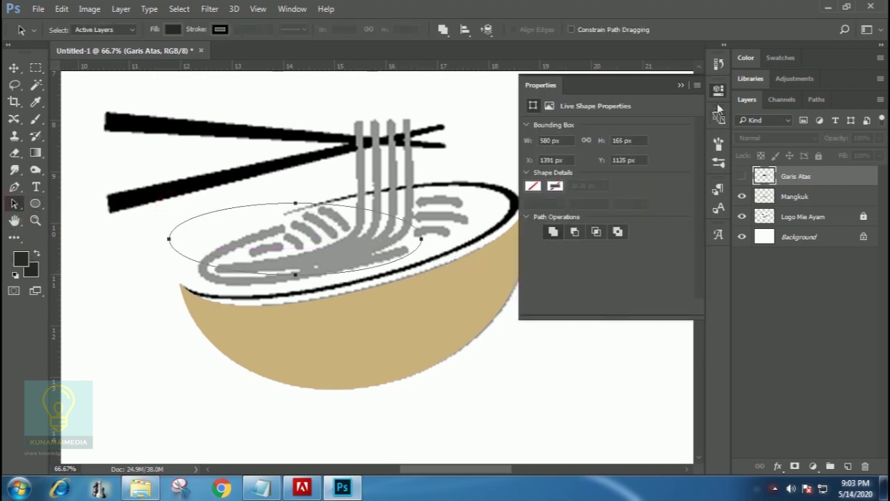
{"action": "left_click", "coordinate": [681, 85]}
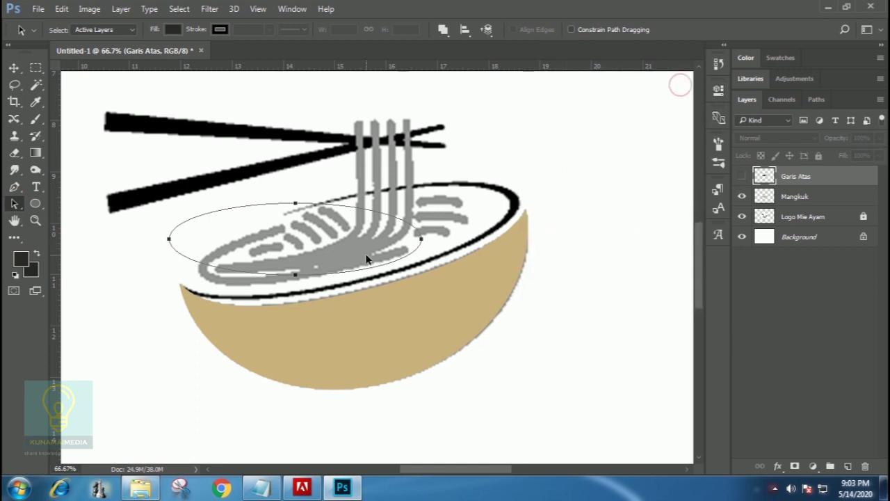
- Rotate the second ellipse to about -12.5° and stretch it to about 135.5% by 111.5%, fitted to the black rim's inner edge
{"action": "left_click_drag", "start_coordinate": [374, 266], "coordinate": [397, 257]}
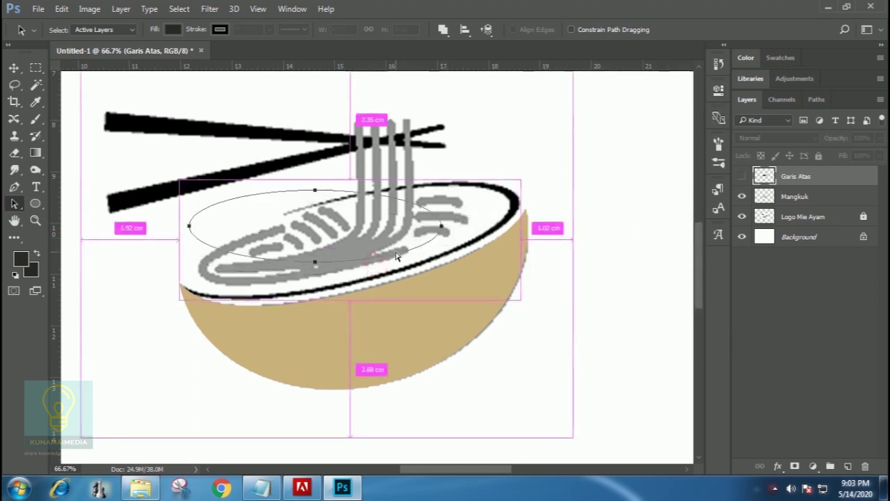
{"action": "key", "text": "ctrl+t"}
{"action": "left_click_drag", "start_coordinate": [493, 209], "coordinate": [490, 159]}
{"action": "left_click_drag", "start_coordinate": [400, 217], "coordinate": [527, 188]}
{"action": "left_click_drag", "start_coordinate": [419, 228], "coordinate": [418, 238]}
{"action": "left_click_drag", "start_coordinate": [501, 217], "coordinate": [510, 208]}
{"action": "left_click_drag", "start_coordinate": [335, 210], "coordinate": [335, 202]}
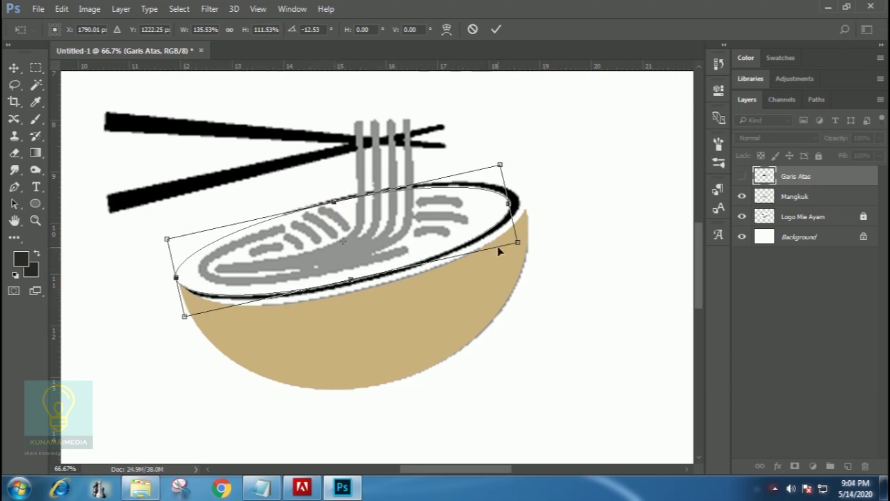
{"action": "key", "text": "Return"}
{"action": "left_click", "coordinate": [431, 187]}
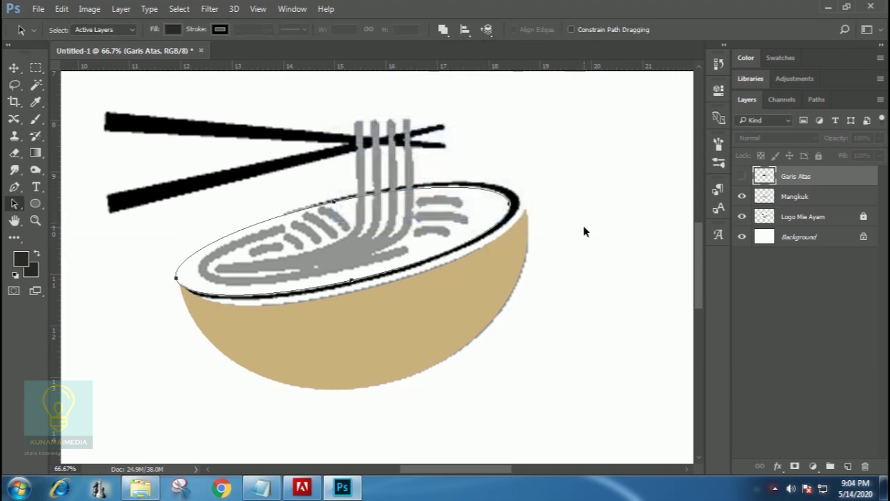
- Convert the path into a selection, then delete that area from the redisplayed Garis Atas layer to leave the rim line, and deselect
{"action": "key", "text": "ctrl+Return"}
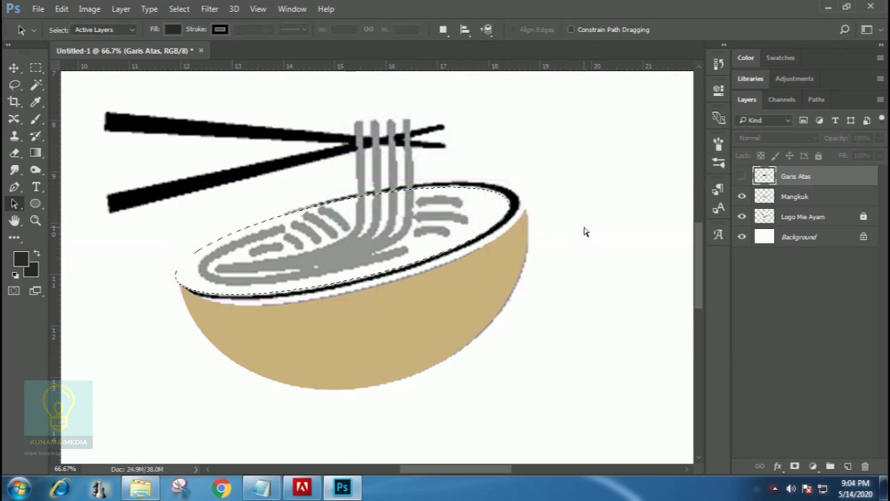
{"action": "left_click", "coordinate": [743, 176]}
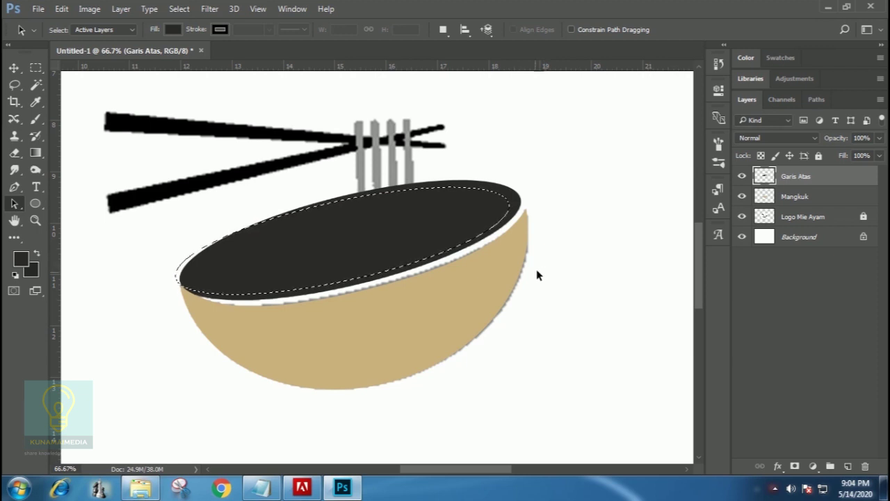
{"action": "key", "text": "Delete"}
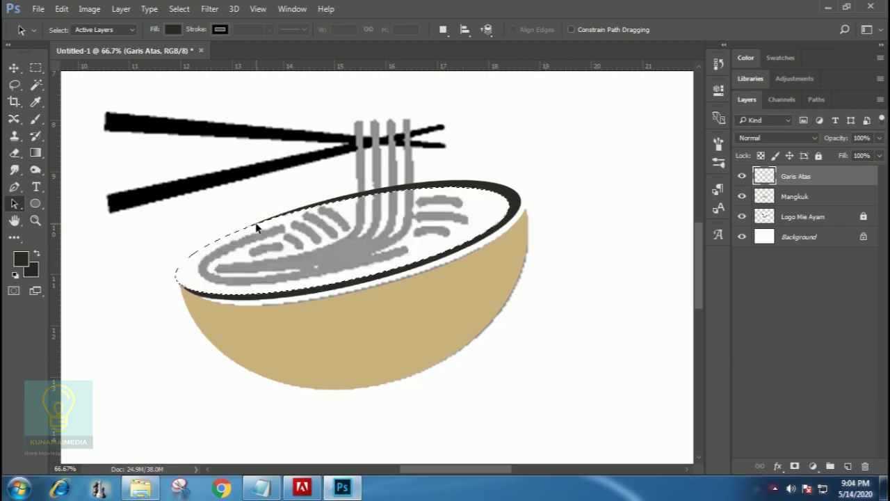
{"action": "key", "text": "ctrl+d"}
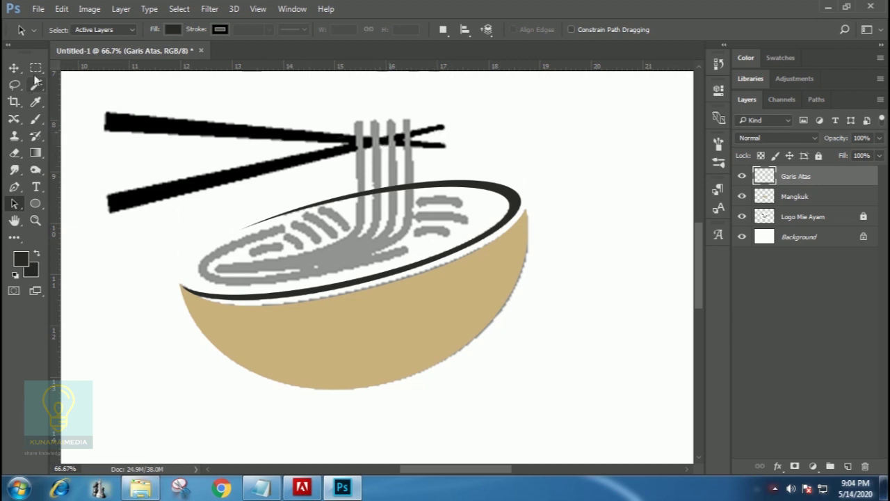
- Activate the Pen tool and add a new layer named Sumpit Atas above Garis Atas
{"action": "left_click", "coordinate": [14, 186]}
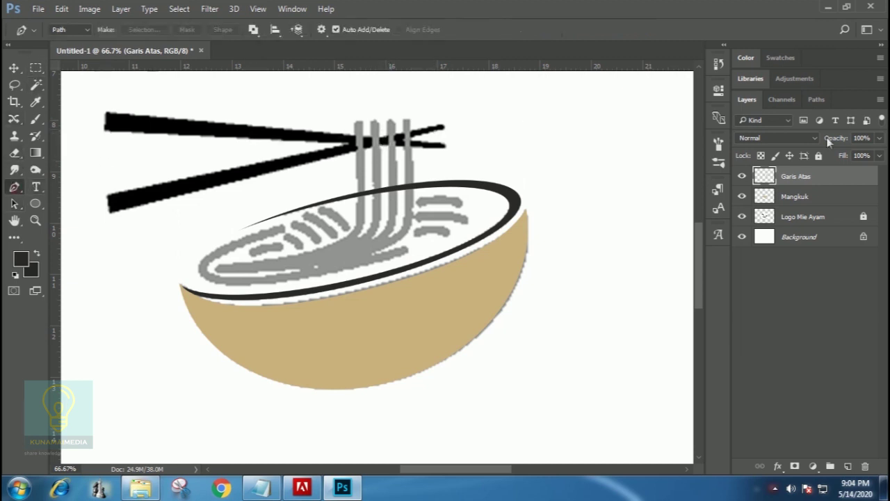
{"action": "left_click", "coordinate": [848, 467]}
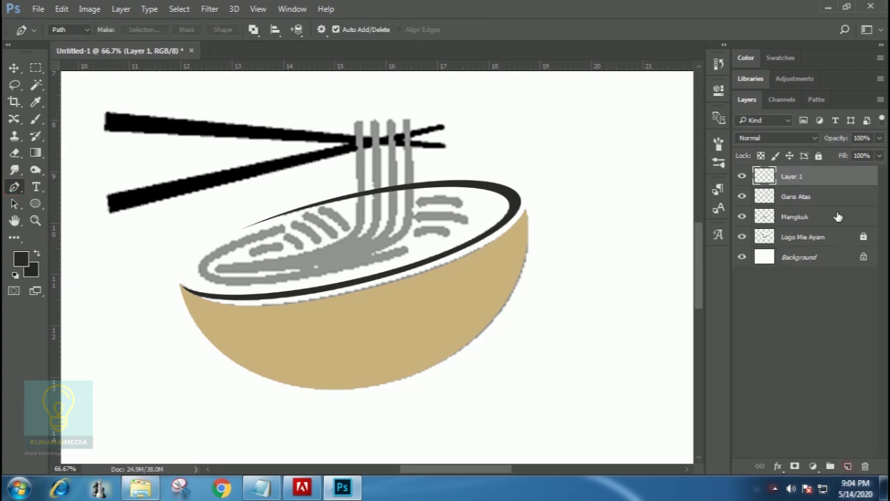
{"action": "double_click", "coordinate": [791, 178]}
{"action": "type", "text": "Sumpit Atas"}
{"action": "key", "text": "Return"}
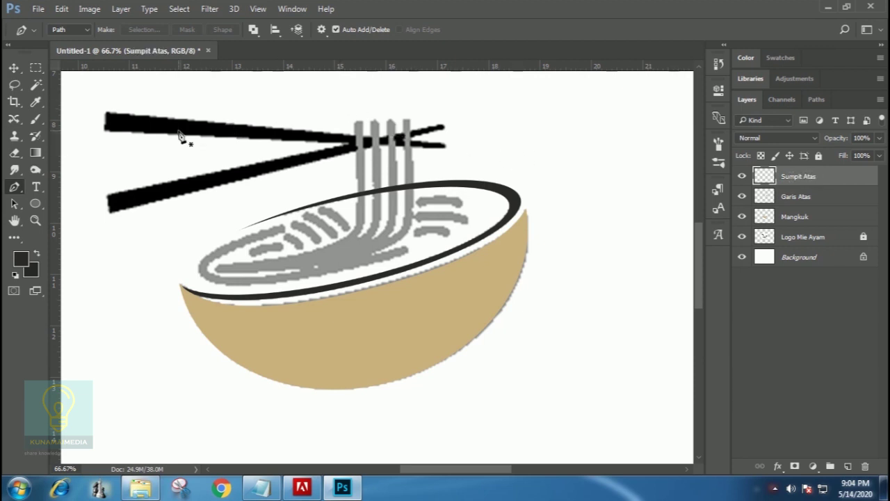
- Draw a closed four-corner path around the upper chopstick with the Pen tool
{"action": "left_click", "coordinate": [107, 113]}
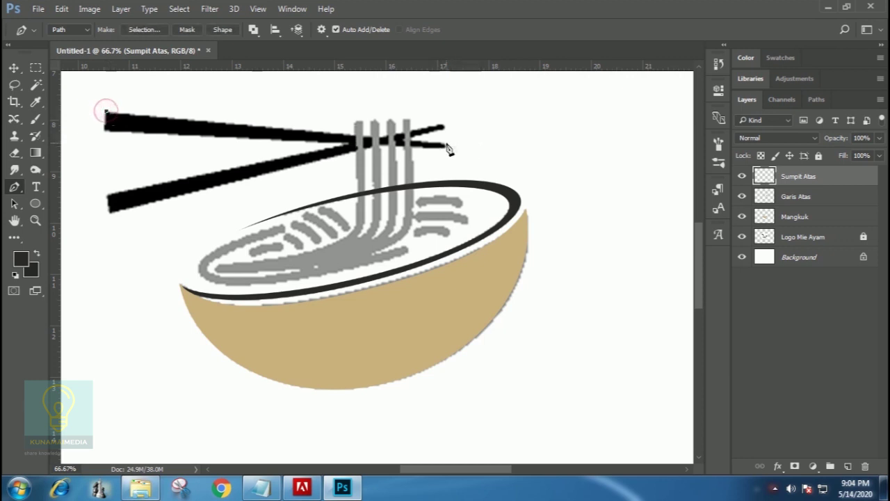
{"action": "left_click", "coordinate": [447, 146]}
{"action": "left_click", "coordinate": [105, 132]}
{"action": "left_click", "coordinate": [106, 112]}
- Adjust the path's anchor points at the upper chopstick's thin tip to match the reference
{"action": "key", "text": "z"}
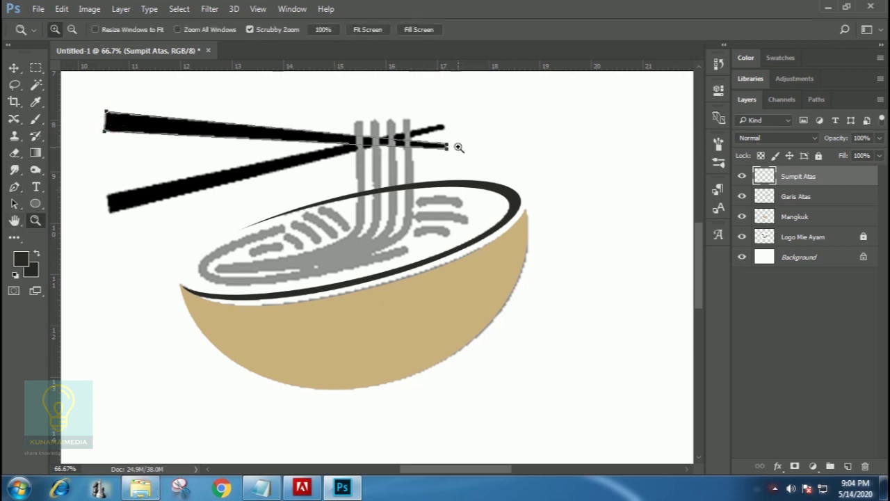
{"action": "left_click", "coordinate": [457, 143]}
{"action": "left_click_drag", "start_coordinate": [14, 203], "coordinate": [51, 212]}
{"action": "left_click", "coordinate": [50, 212]}
{"action": "left_click", "coordinate": [445, 187]}
{"action": "left_click", "coordinate": [398, 167]}
{"action": "mouse_move", "coordinate": [418, 169]}
{"action": "left_mouse_down"}
{"action": "mouse_move", "coordinate": [417, 146]}
{"action": "mouse_move", "coordinate": [411, 165]}
{"action": "left_mouse_up"}
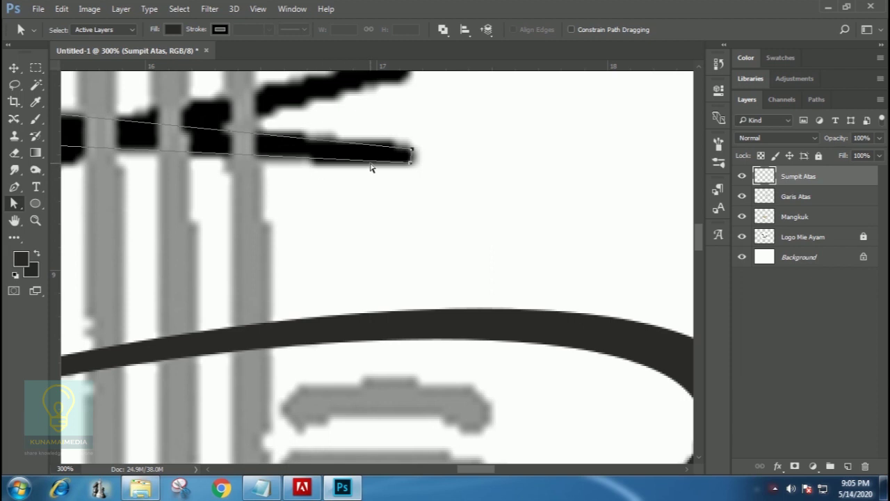
- Convert the chopstick path into a selection, fill it with the foreground color at 100% opacity on Sumpit Atas, and deselect
{"action": "key", "text": "ctrl+0"}
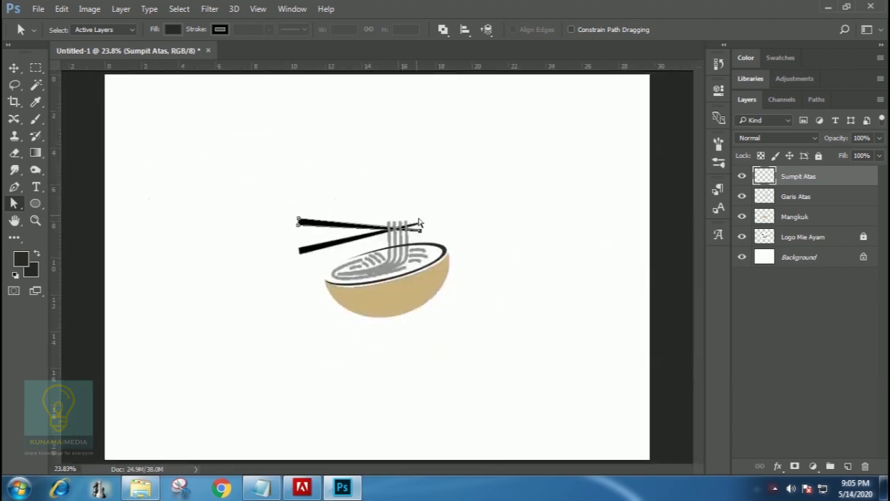
{"action": "left_click", "coordinate": [36, 222]}
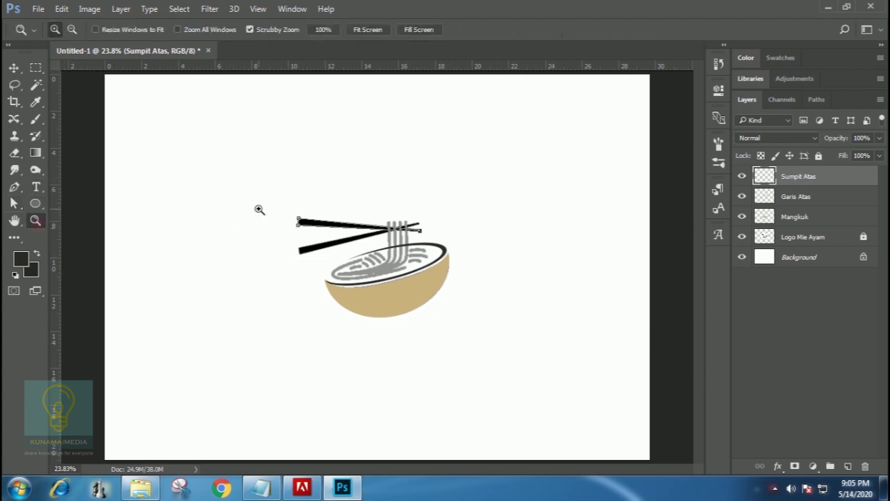
{"action": "left_click", "coordinate": [381, 221]}
{"action": "left_click", "coordinate": [437, 231]}
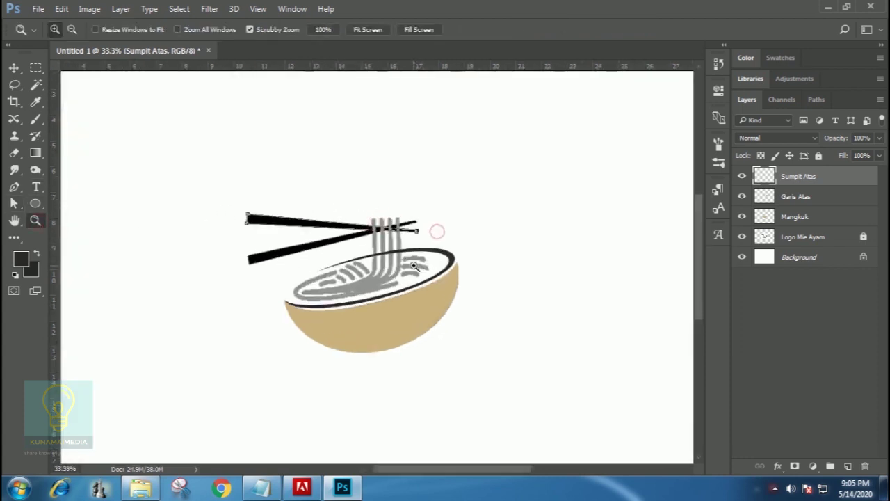
{"action": "left_click", "coordinate": [416, 266]}
{"action": "left_click", "coordinate": [399, 238]}
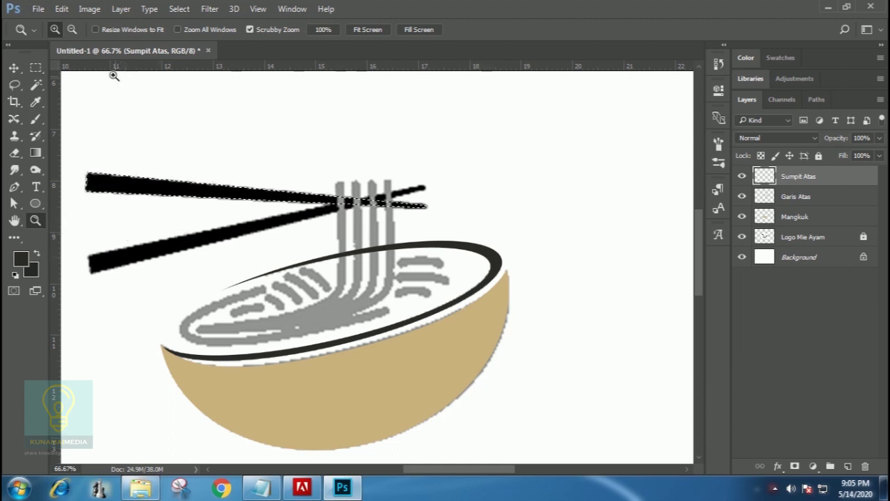
{"action": "left_click", "coordinate": [62, 10]}
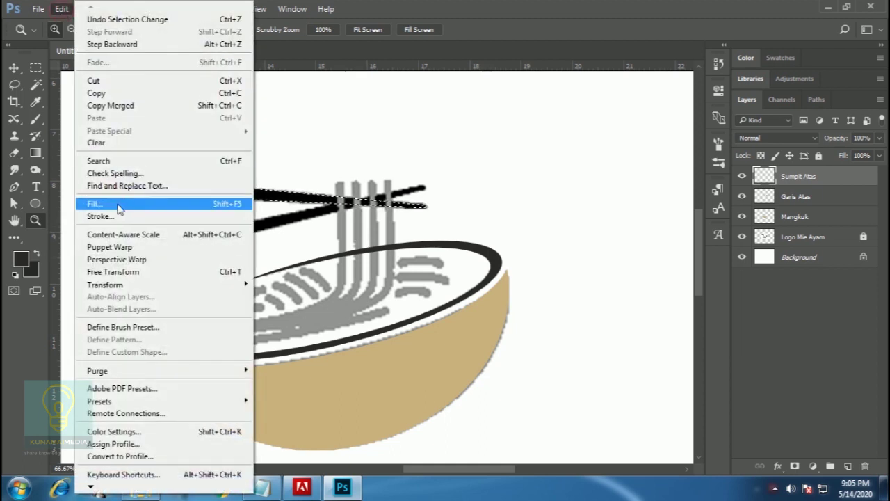
{"action": "left_click", "coordinate": [116, 210]}
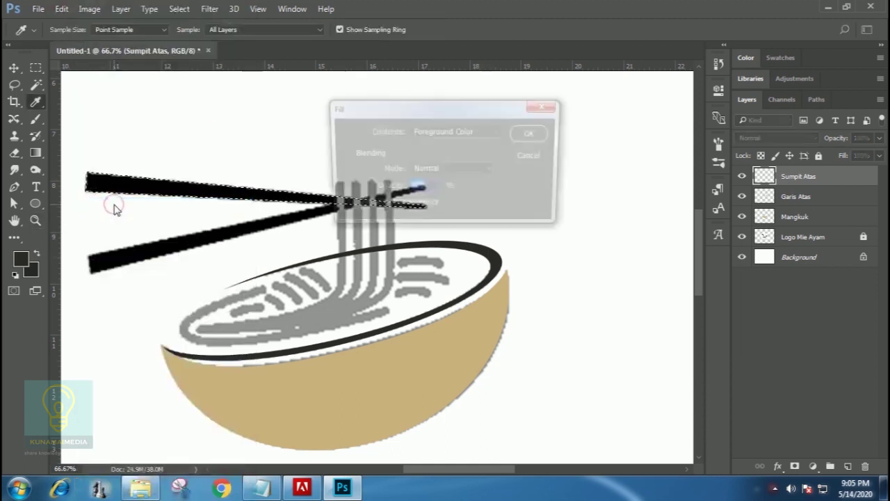
{"action": "key", "text": "z"}
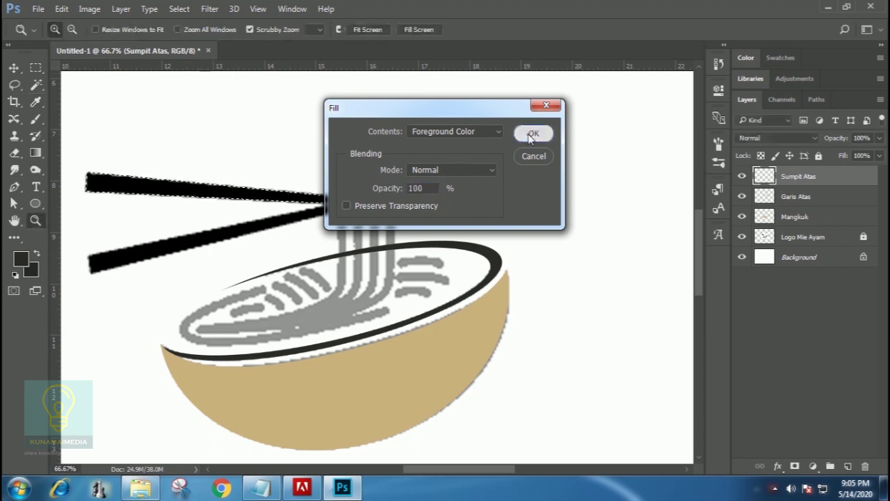
{"action": "left_click", "coordinate": [529, 133]}
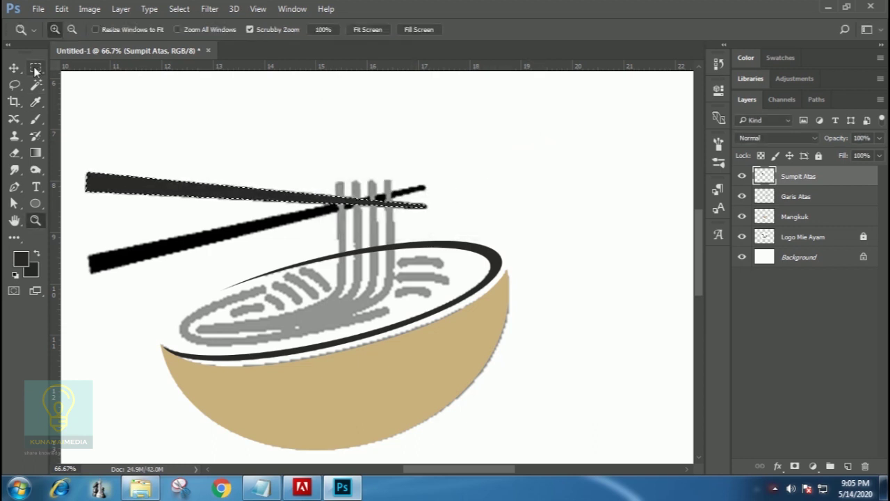
{"action": "left_click", "coordinate": [179, 8]}
{"action": "left_click", "coordinate": [193, 36]}
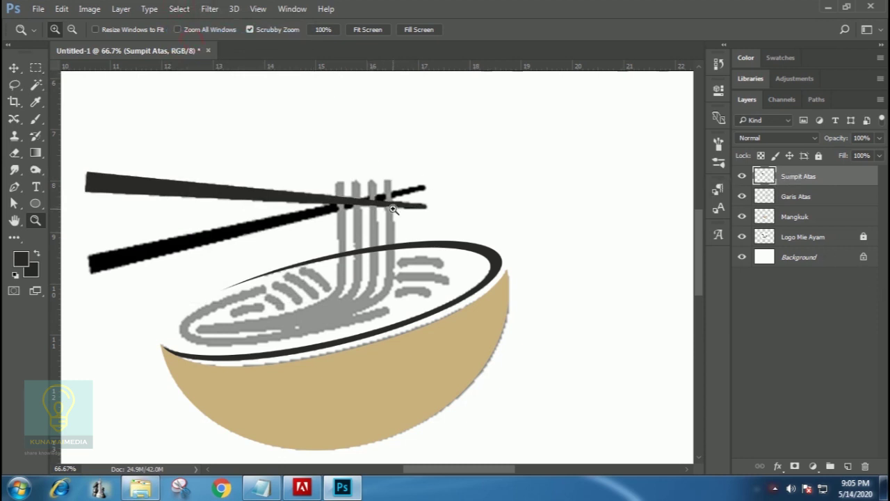
- Duplicate the Sumpit Atas layer and rename the copy Sumpit Bawah
{"action": "left_click", "coordinate": [14, 68]}
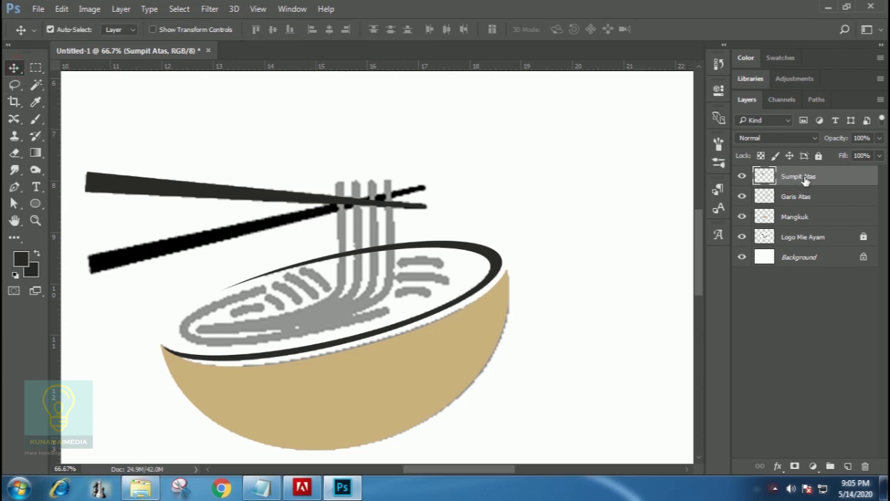
{"action": "left_click_drag", "start_coordinate": [806, 180], "coordinate": [849, 466]}
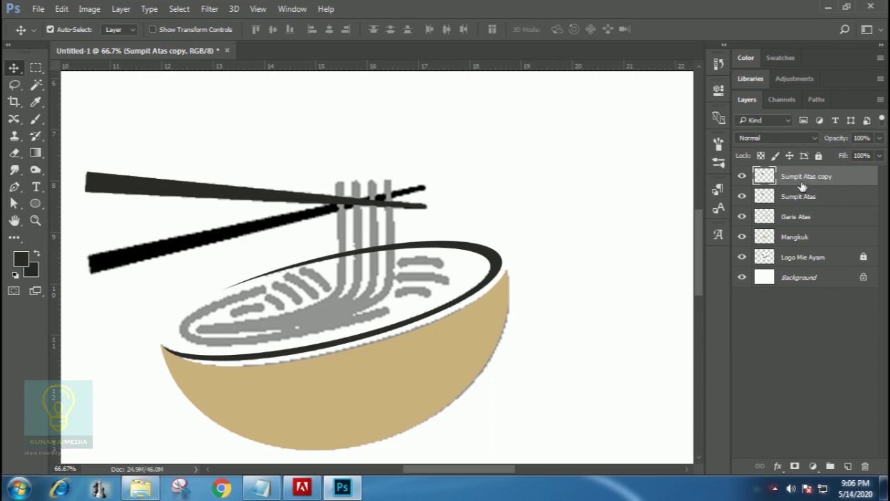
{"action": "double_click", "coordinate": [818, 179]}
{"action": "left_click_drag", "start_coordinate": [804, 178], "coordinate": [858, 188]}
{"action": "type", "text": "Bawah"}
{"action": "key", "text": "Return"}
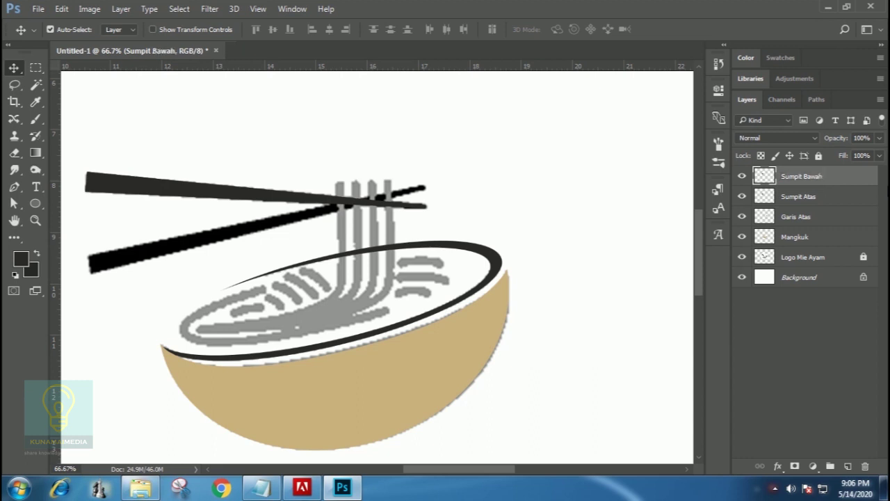
- Rotate the Sumpit Bawah chopstick to about -17.5° and move it over the lower chopstick of the reference
{"action": "key", "text": "ctrl"}
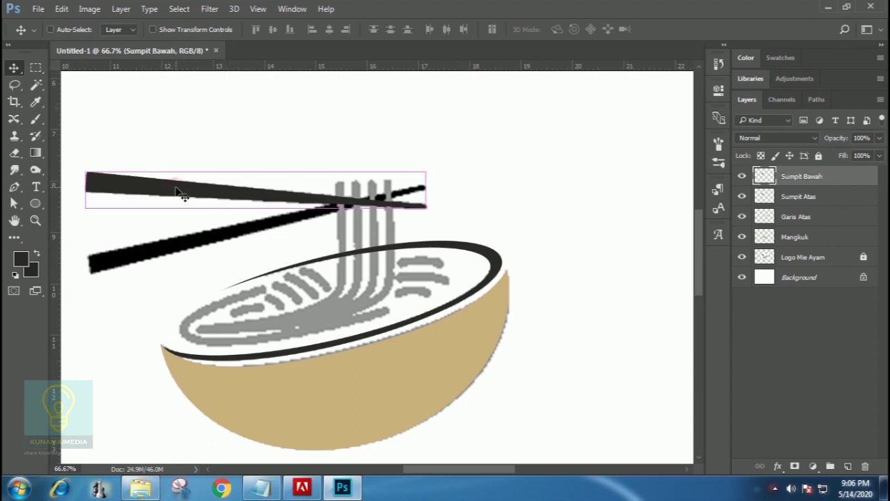
{"action": "key", "text": "ctrl+t"}
{"action": "left_click_drag", "start_coordinate": [444, 174], "coordinate": [437, 125]}
{"action": "left_click_drag", "start_coordinate": [310, 182], "coordinate": [308, 222]}
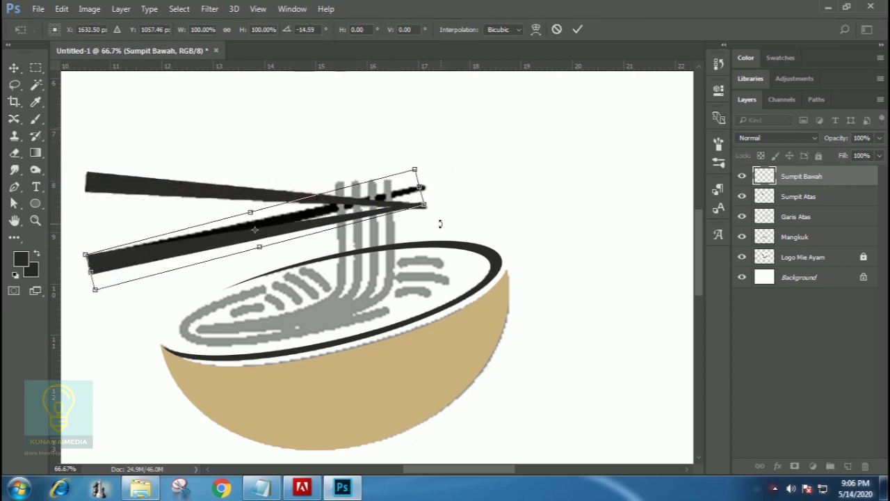
{"action": "left_click_drag", "start_coordinate": [461, 203], "coordinate": [465, 191]}
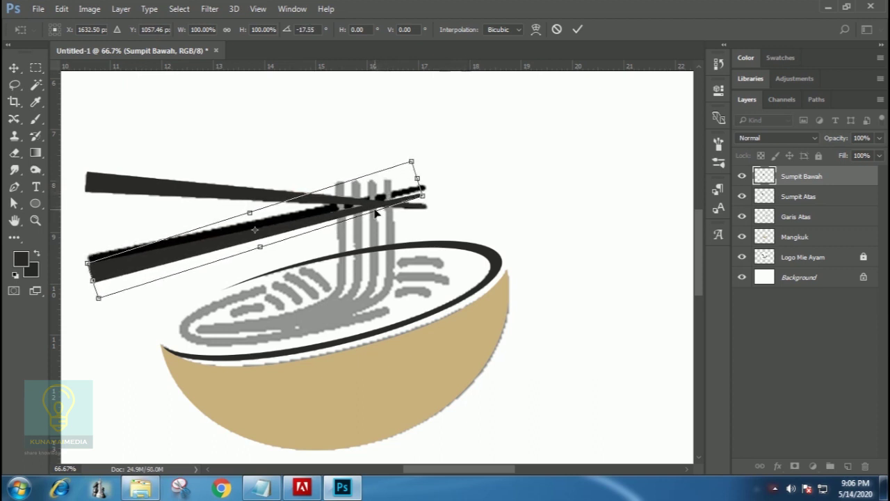
{"action": "left_click_drag", "start_coordinate": [376, 210], "coordinate": [375, 200]}
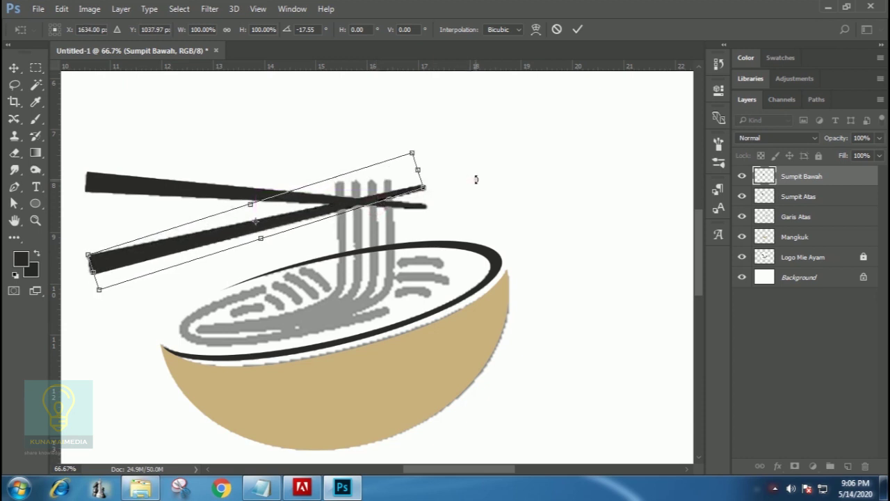
{"action": "key", "text": "Return"}
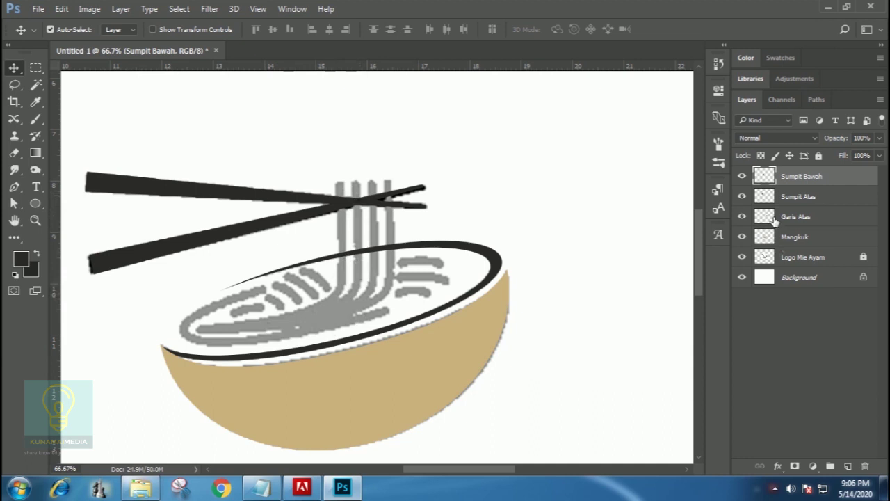
- Hide the Sumpit Bawah and Sumpit Atas layers to examine the reference chopsticks underneath, and show both layers again
{"action": "left_click", "coordinate": [741, 177]}
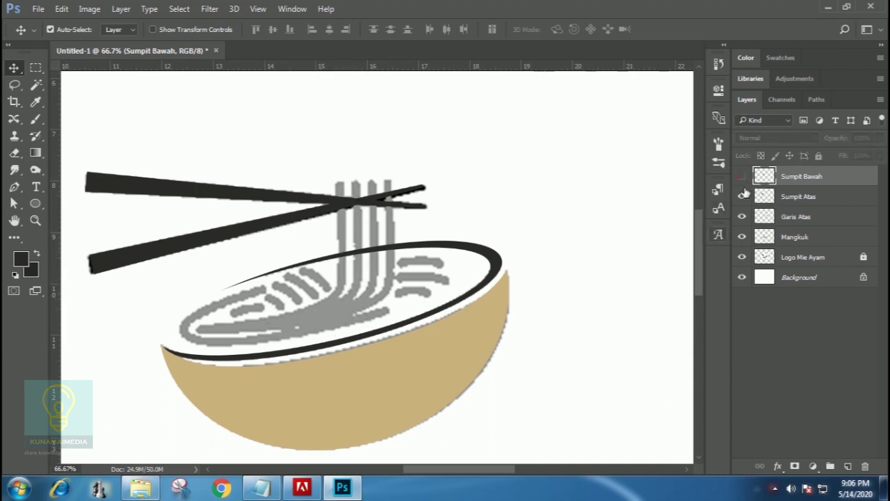
{"action": "left_click", "coordinate": [742, 197]}
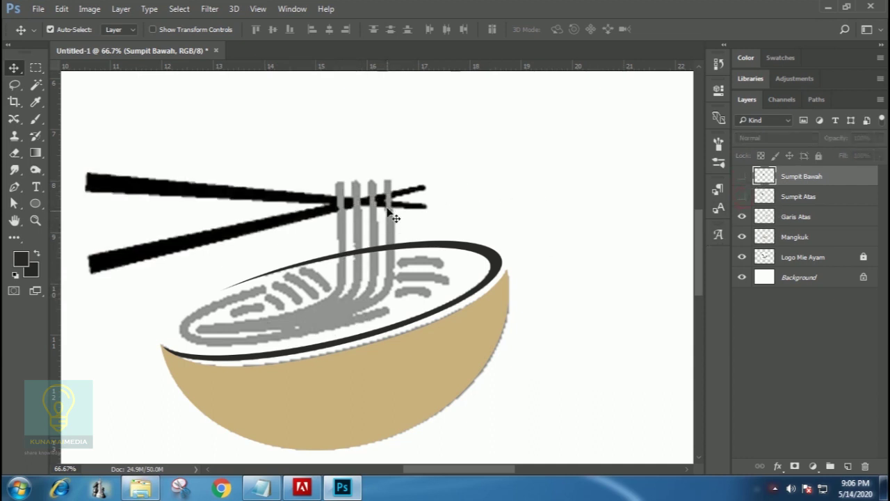
{"action": "left_click", "coordinate": [741, 197]}
{"action": "left_click", "coordinate": [743, 178]}
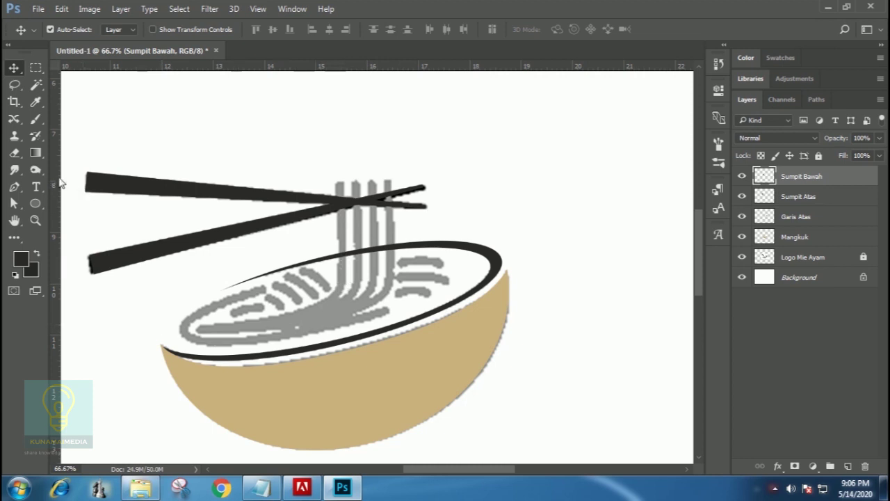
- Draw a closed path down the leftmost noodle strand to the noodles' left end and back over the upper chopstick
{"action": "left_click", "coordinate": [15, 186]}
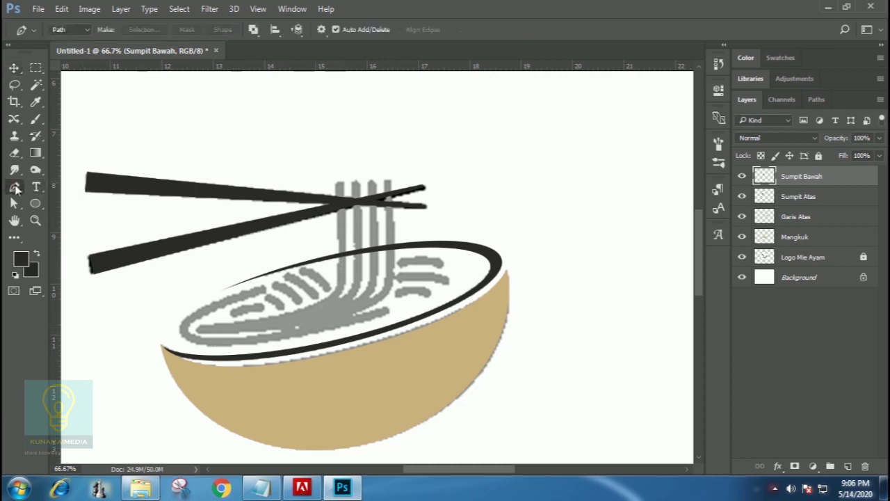
{"action": "left_click", "coordinate": [339, 185]}
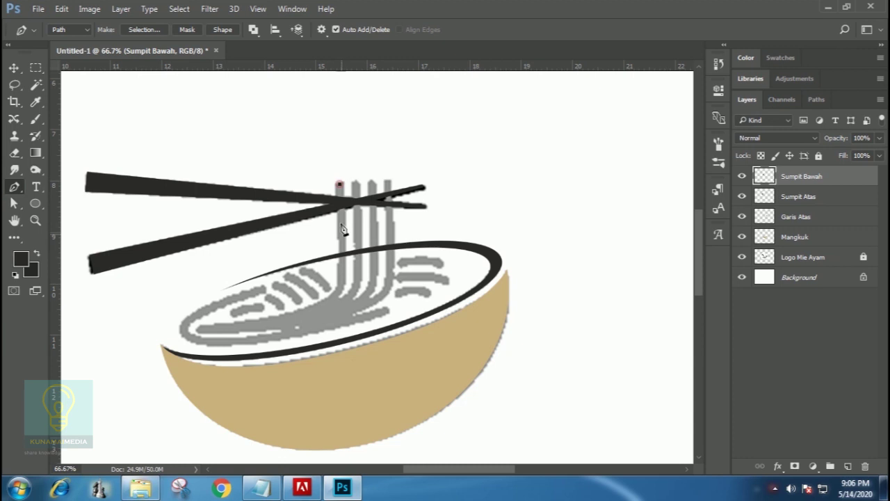
{"action": "left_click", "coordinate": [341, 285]}
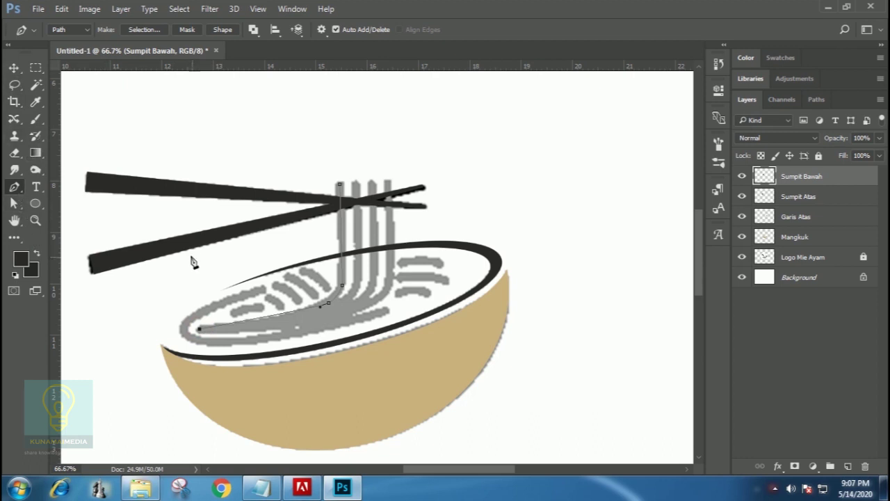
{"action": "left_click", "coordinate": [170, 191]}
{"action": "left_click", "coordinate": [340, 186]}
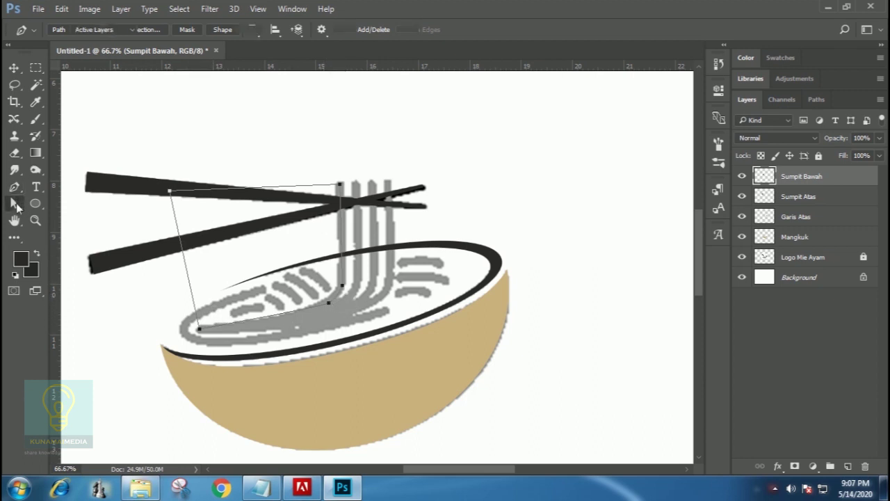
- Adjust the anchor point and upper handle at the strand's bend so the path curves smoothly into the vertical noodle
{"action": "left_click_drag", "start_coordinate": [14, 203], "coordinate": [53, 222]}
{"action": "left_click", "coordinate": [61, 217]}
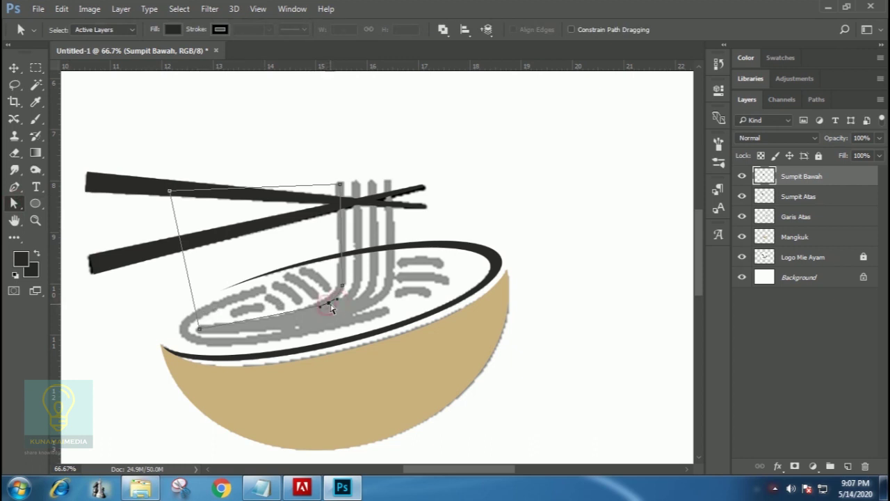
{"action": "left_click_drag", "start_coordinate": [330, 306], "coordinate": [325, 305]}
{"action": "left_click", "coordinate": [41, 221]}
{"action": "left_click", "coordinate": [341, 300]}
{"action": "left_click", "coordinate": [341, 300]}
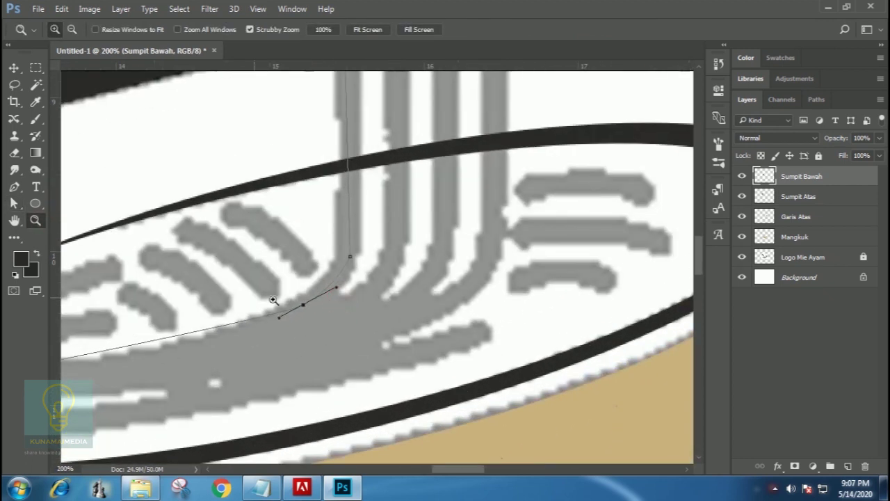
{"action": "left_click", "coordinate": [14, 203]}
{"action": "left_click_drag", "start_coordinate": [303, 305], "coordinate": [352, 294]}
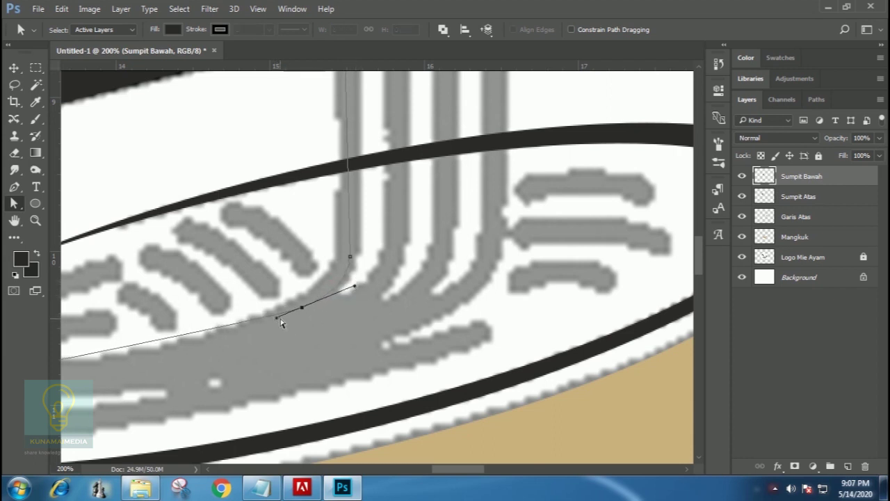
- Extend the bend anchor's lower handle so the path arcs through the noodles to their left end, and undo the last handle change
{"action": "left_click", "coordinate": [283, 331]}
{"action": "left_click_drag", "start_coordinate": [280, 318], "coordinate": [469, 249]}
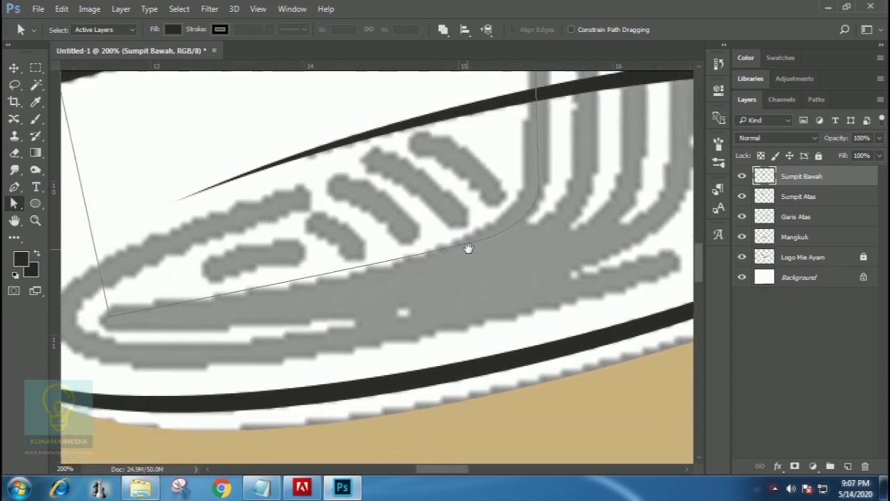
{"action": "left_click", "coordinate": [472, 243]}
{"action": "left_click", "coordinate": [491, 237]}
{"action": "left_click_drag", "start_coordinate": [466, 248], "coordinate": [389, 319]}
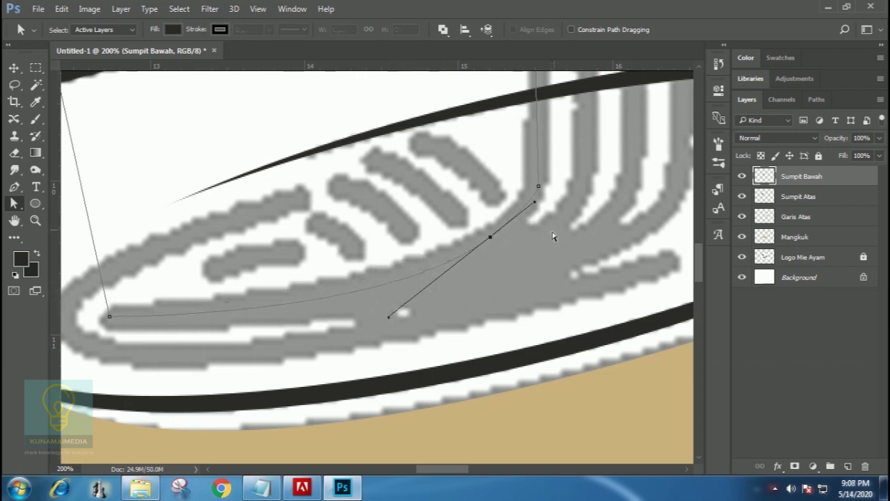
{"action": "key", "text": "ctrl+alt+z"}
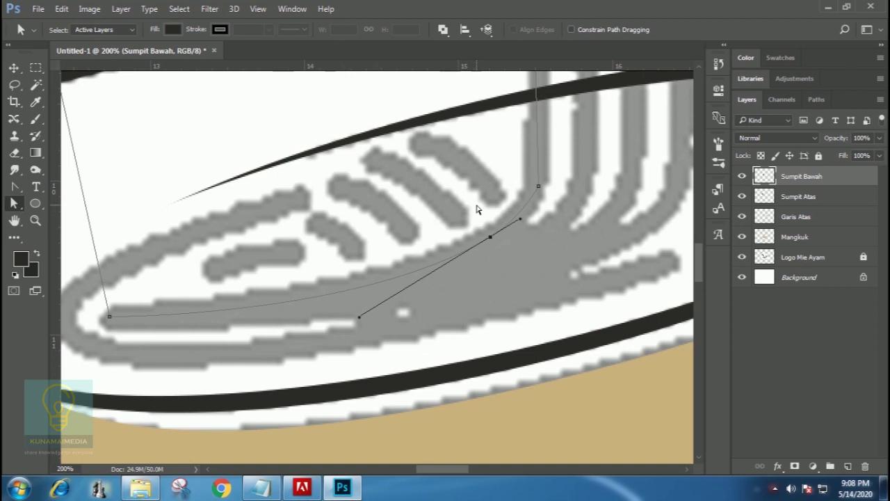
- Convert the noodle path into a selection and add a new layer named Mie 1 above Sumpit Bawah
{"action": "key", "text": "ctrl+Return"}
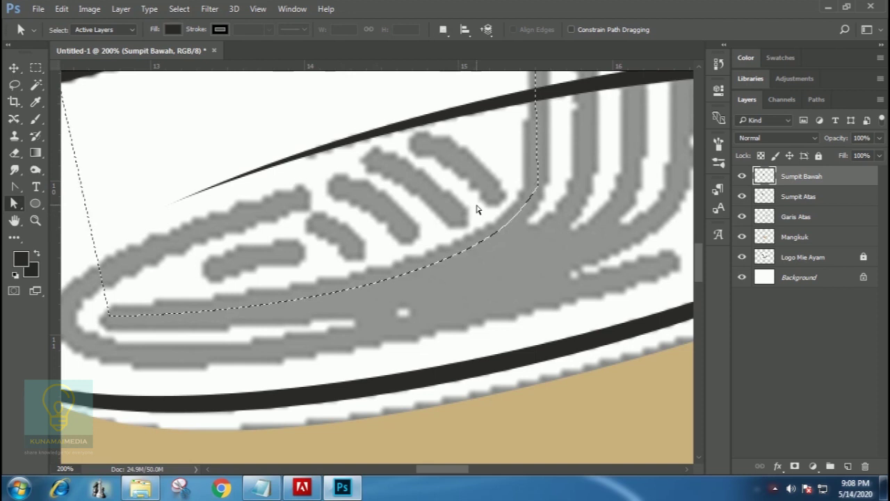
{"action": "left_click", "coordinate": [848, 466]}
{"action": "double_click", "coordinate": [791, 178]}
{"action": "type", "text": "Mie 1"}
{"action": "key", "text": "Return"}
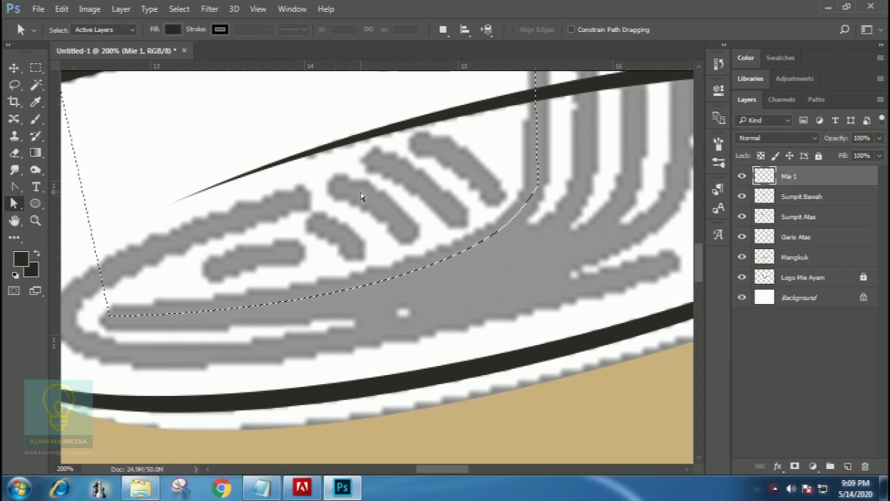
- Set the foreground colour to golden brown #aa8025
{"action": "key", "text": "z"}
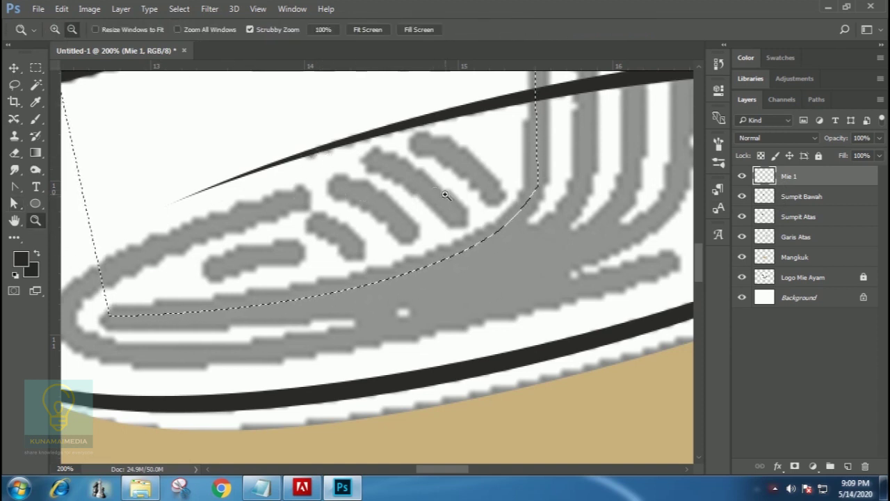
{"action": "left_click", "coordinate": [424, 172], "text": "alt"}
{"action": "left_click", "coordinate": [473, 135], "text": "alt"}
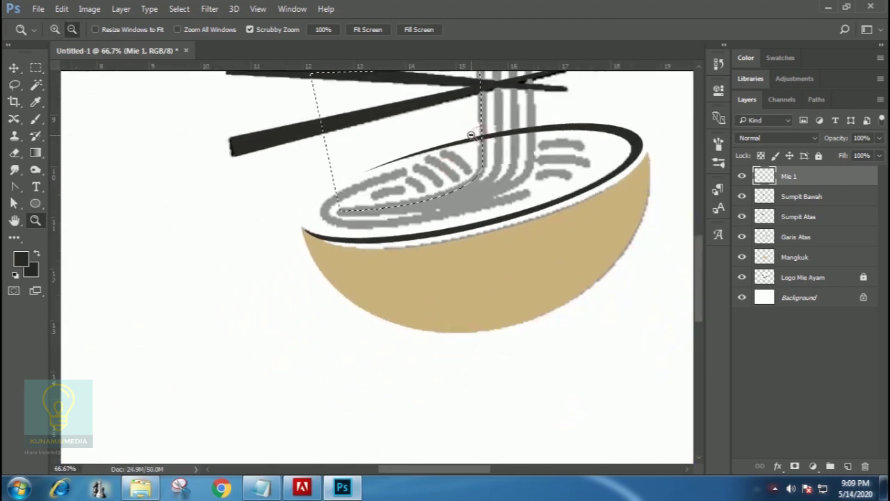
{"action": "left_click_drag", "start_coordinate": [463, 140], "coordinate": [380, 232]}
{"action": "key", "text": "m"}
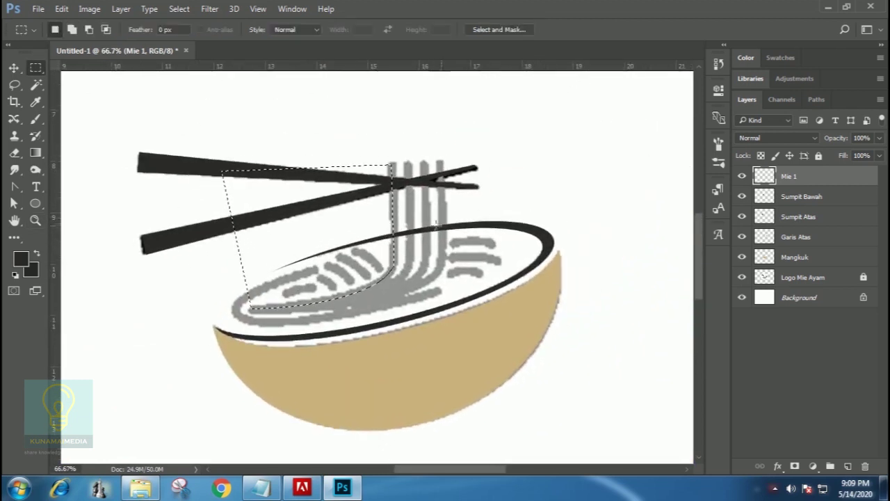
{"action": "left_click", "coordinate": [22, 260]}
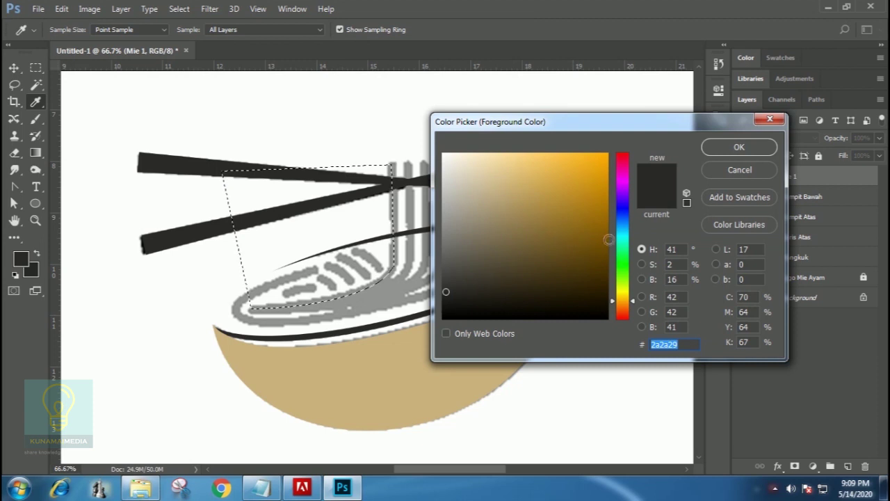
{"action": "left_click", "coordinate": [572, 208]}
{"action": "left_click", "coordinate": [757, 145]}
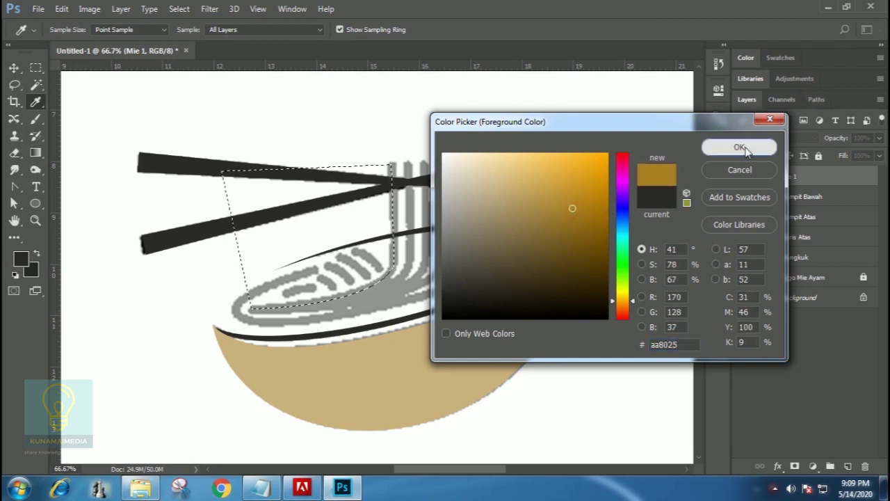
- Try a centred 25 px golden-brown stroke along the noodle selection on Mie 1, and undo it
{"action": "left_click", "coordinate": [62, 9]}
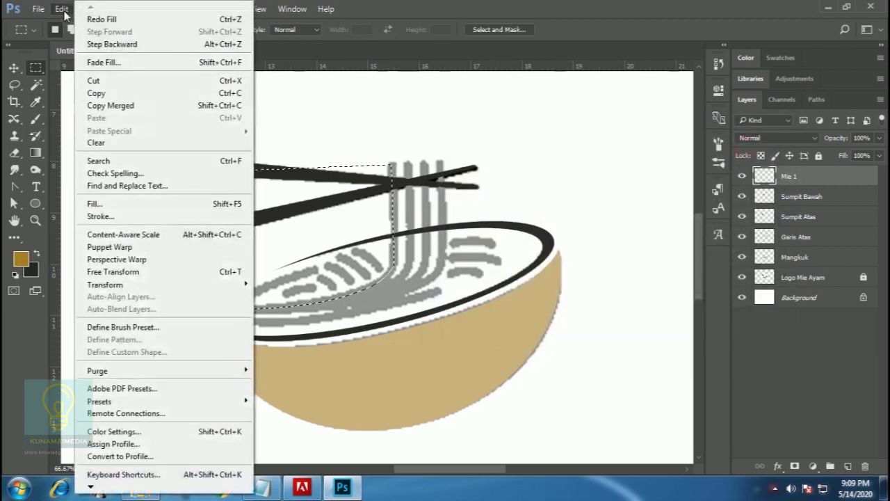
{"action": "left_click", "coordinate": [101, 217]}
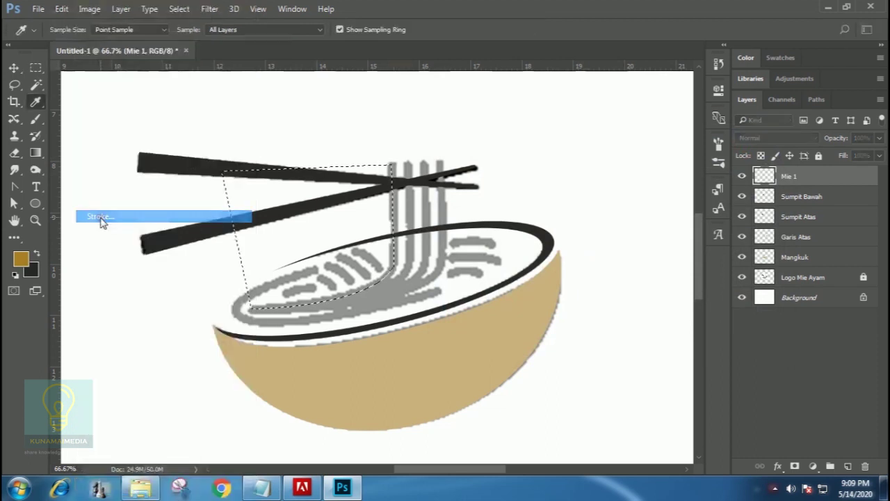
{"action": "left_click_drag", "start_coordinate": [449, 105], "coordinate": [592, 144]}
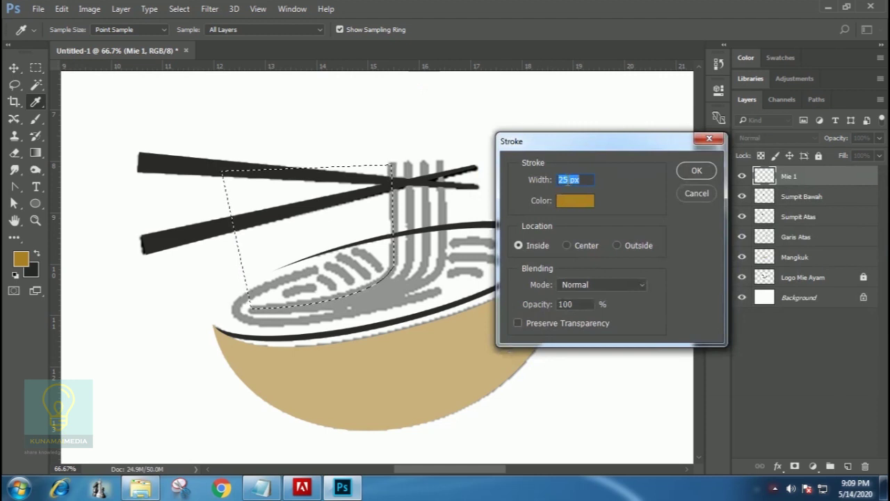
{"action": "left_click", "coordinate": [580, 243]}
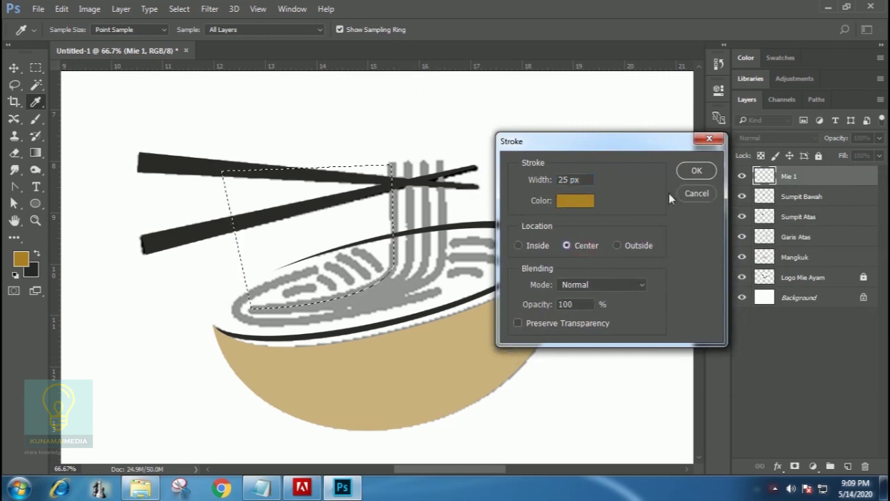
{"action": "left_click", "coordinate": [698, 173]}
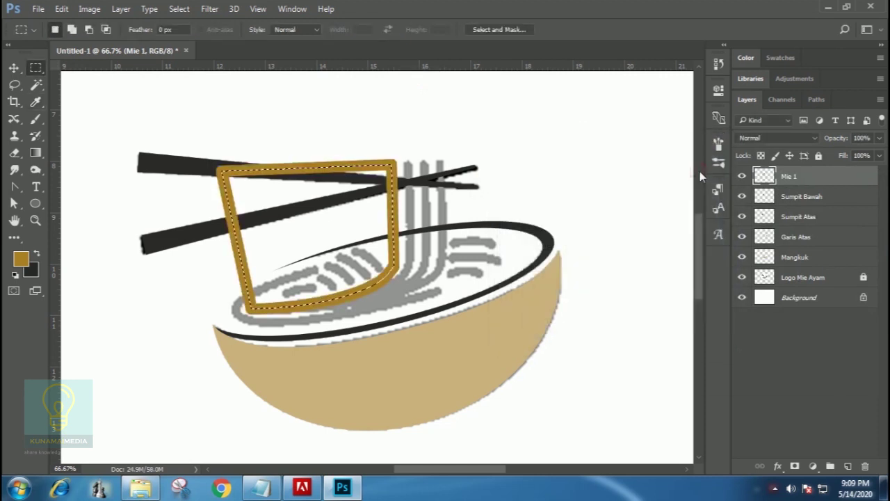
{"action": "key", "text": "ctrl+z"}
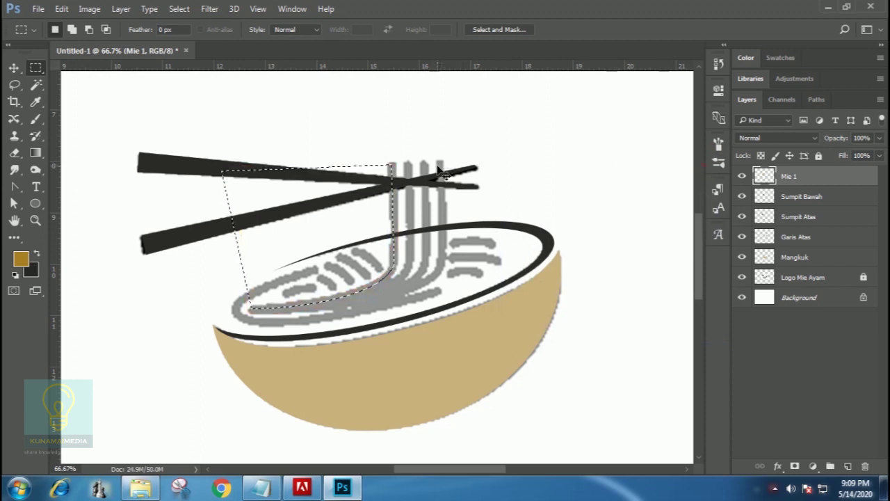
- Stroke the noodle selection on Mie 1 in golden brown, centred on the selection edge
{"action": "left_click", "coordinate": [61, 9]}
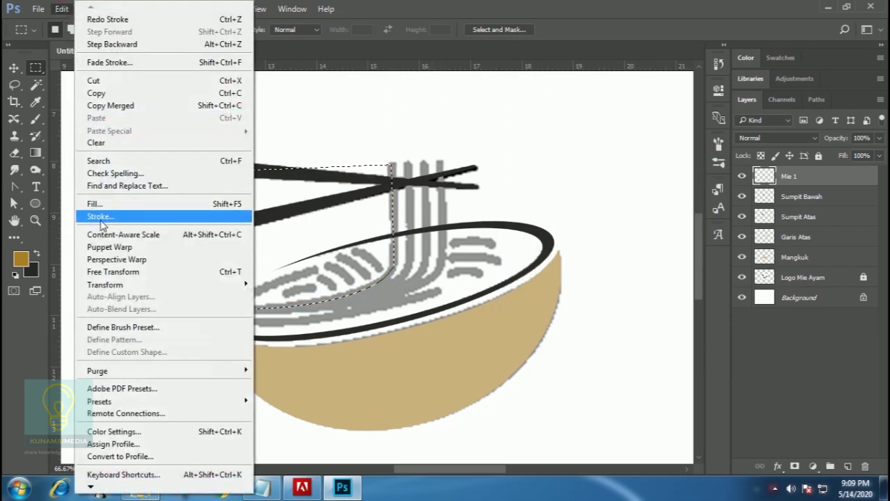
{"action": "left_click", "coordinate": [101, 216]}
{"action": "left_click_drag", "start_coordinate": [569, 180], "coordinate": [547, 181]}
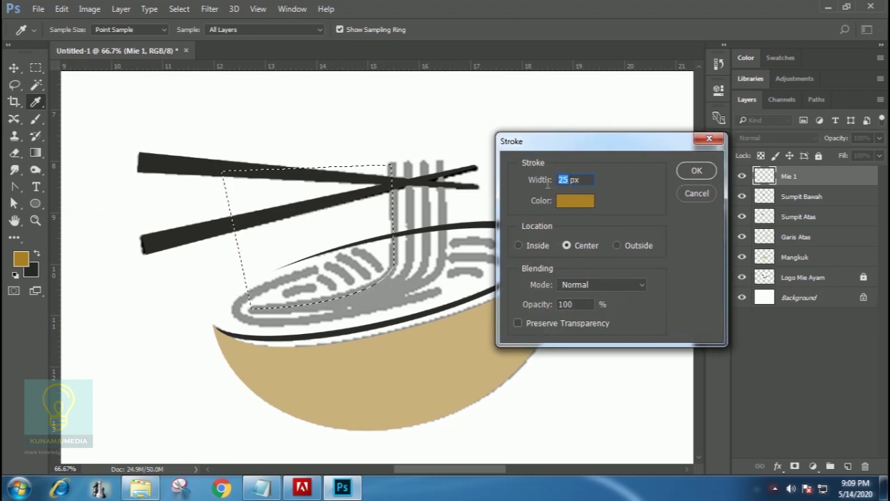
{"action": "left_click", "coordinate": [696, 171]}
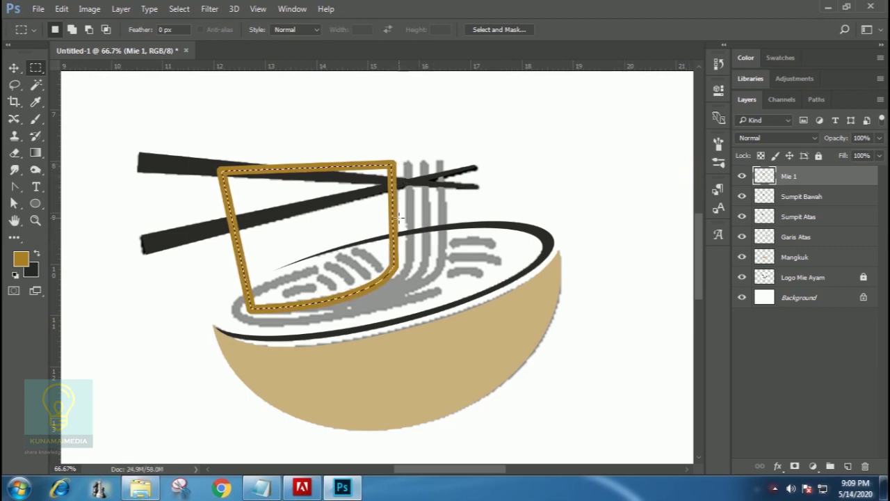
- Set up the Eraser with a hard round tip at 80 px and 100% hardness
{"action": "left_click", "coordinate": [14, 154]}
{"action": "left_click", "coordinate": [76, 153]}
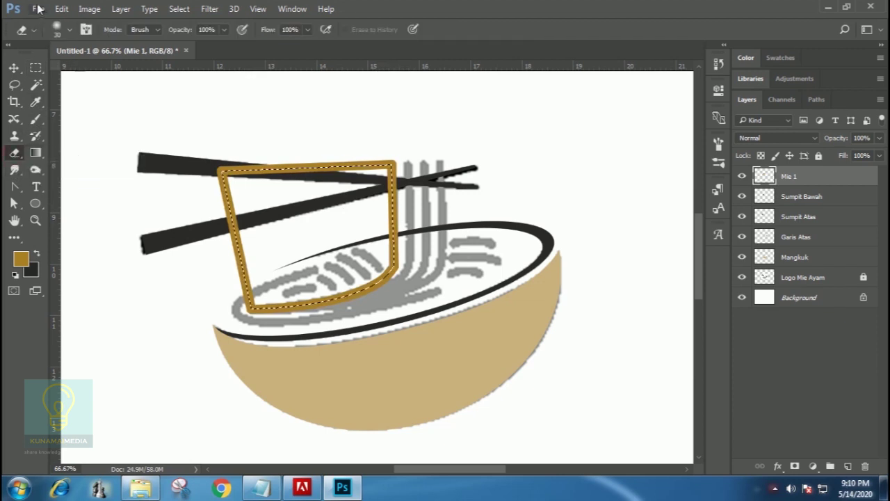
{"action": "left_click", "coordinate": [68, 31]}
{"action": "left_click", "coordinate": [49, 125]}
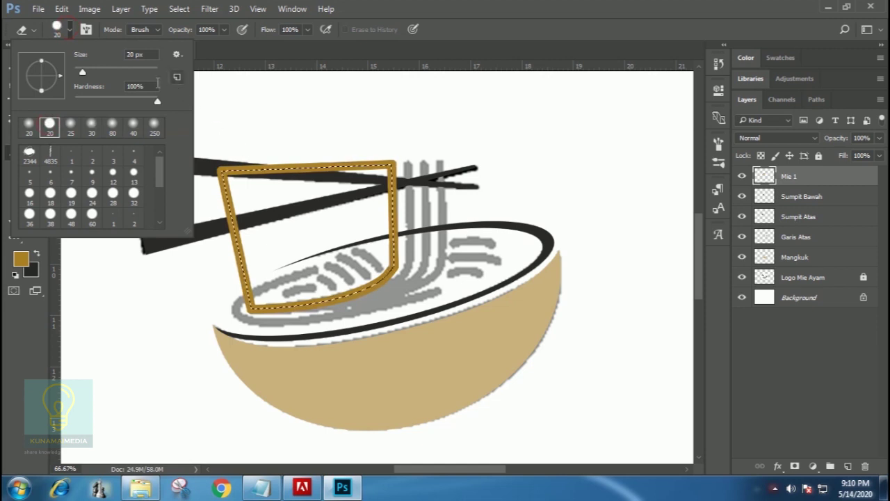
{"action": "left_click_drag", "start_coordinate": [84, 75], "coordinate": [107, 76]}
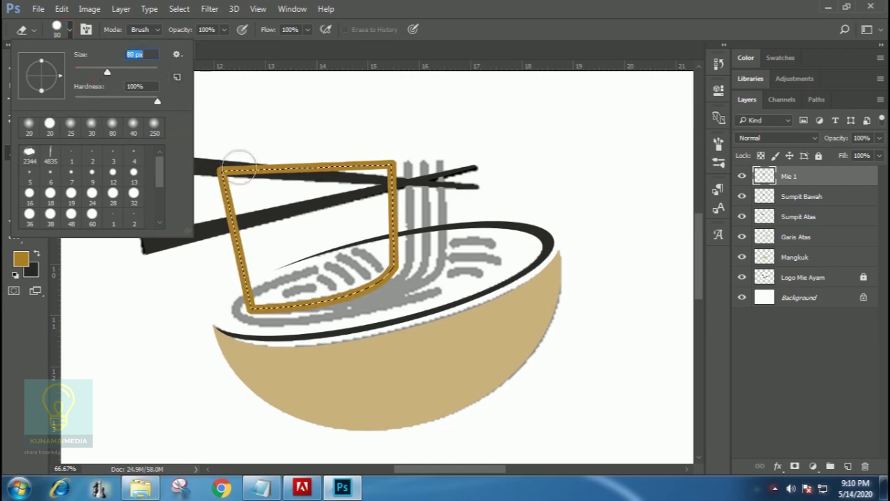
{"action": "left_click", "coordinate": [418, 8]}
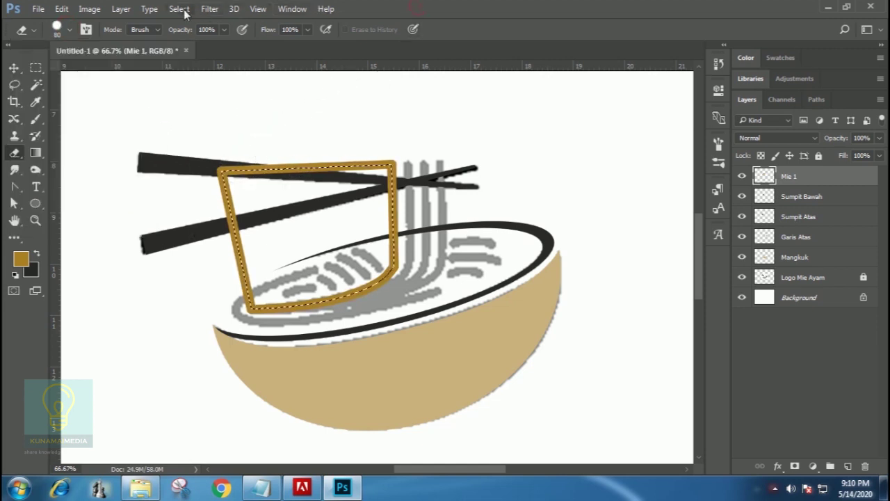
- Deselect, erase the stroked outline's upper and left edges, and clear the remnant beside the strand's upper end so only the noodle strand remains
{"action": "left_click", "coordinate": [185, 9]}
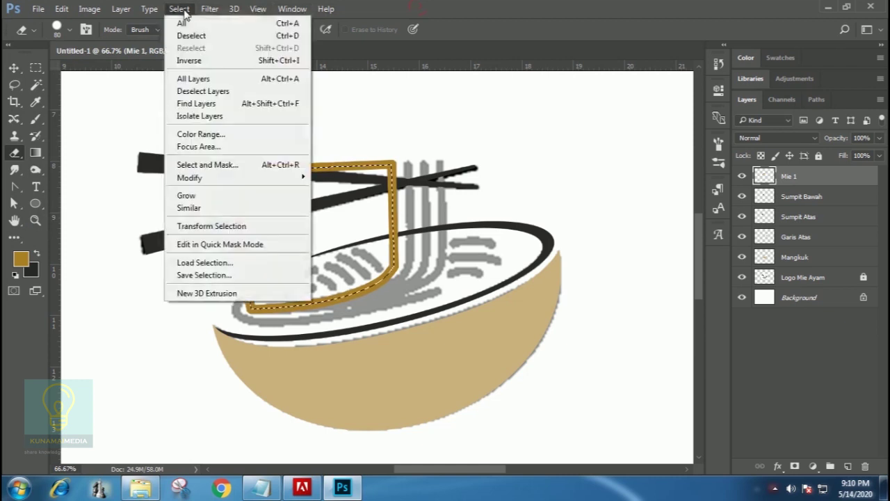
{"action": "left_click", "coordinate": [194, 34]}
{"action": "mouse_move", "coordinate": [215, 167]}
{"action": "left_mouse_down"}
{"action": "mouse_move", "coordinate": [357, 153]}
{"action": "mouse_move", "coordinate": [372, 159]}
{"action": "mouse_move", "coordinate": [366, 169]}
{"action": "left_mouse_up"}
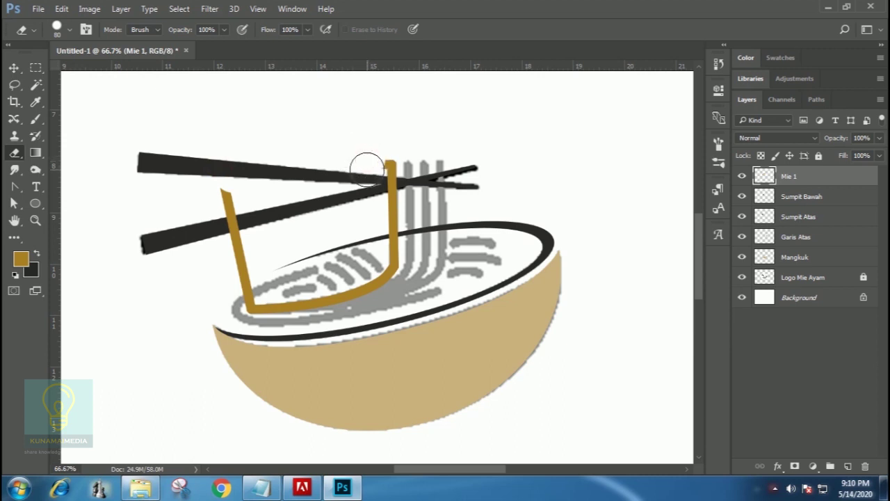
{"action": "left_click", "coordinate": [368, 168]}
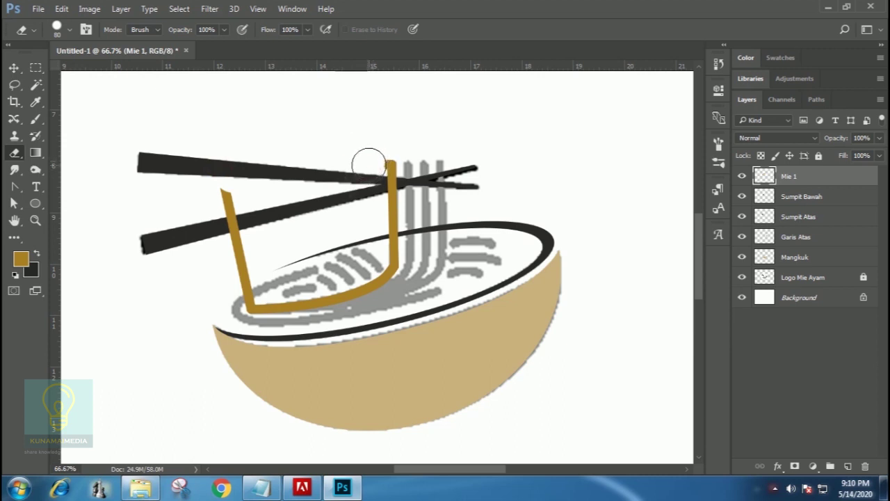
{"action": "mouse_move", "coordinate": [219, 193]}
{"action": "left_mouse_down"}
{"action": "mouse_move", "coordinate": [240, 269]}
{"action": "mouse_move", "coordinate": [222, 292]}
{"action": "mouse_move", "coordinate": [246, 291]}
{"action": "left_mouse_up"}
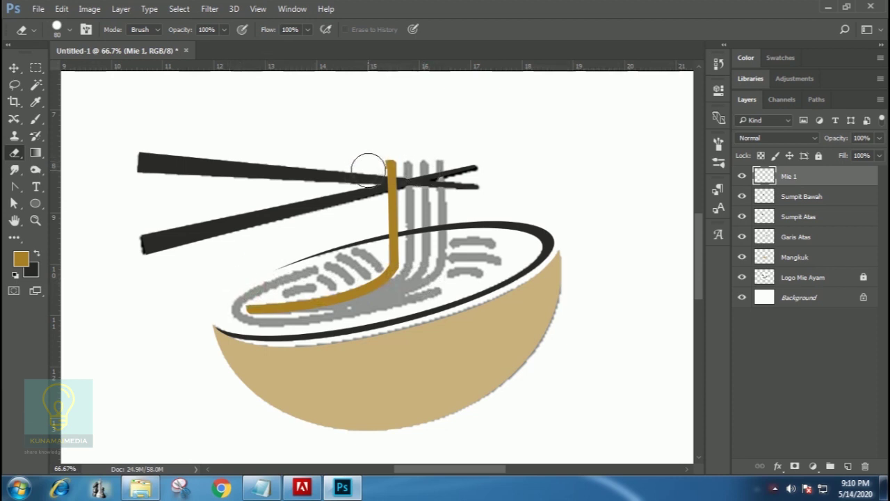
{"action": "left_click", "coordinate": [36, 67]}
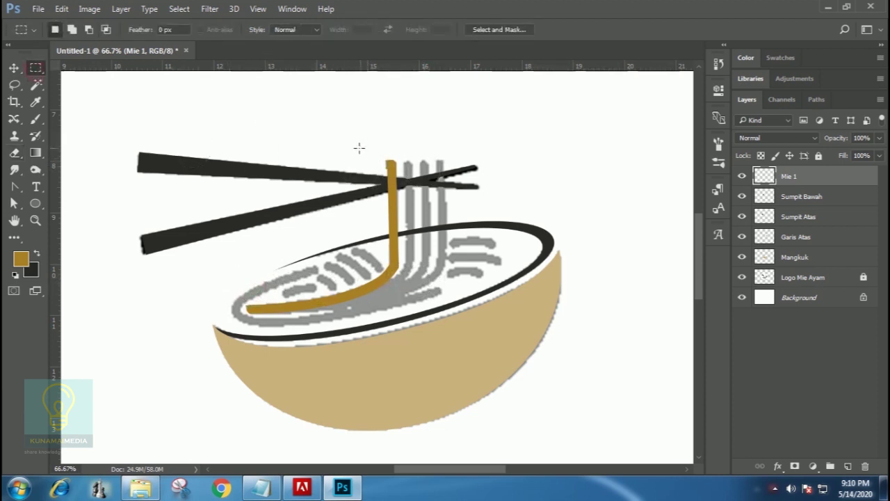
{"action": "left_click_drag", "start_coordinate": [350, 141], "coordinate": [387, 214]}
- Duplicate the Mie 1 layer and nudge the copy right onto the second grey noodle strand
{"action": "left_click", "coordinate": [14, 68]}
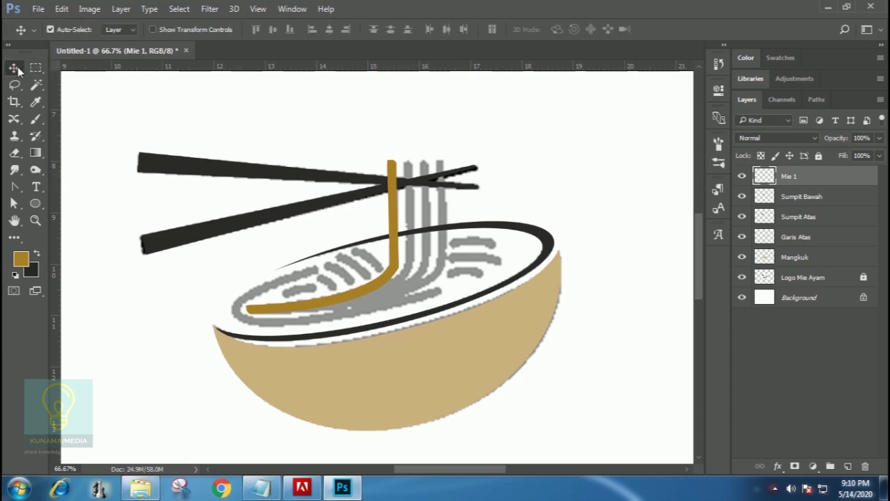
{"action": "left_click_drag", "start_coordinate": [788, 178], "coordinate": [849, 466]}
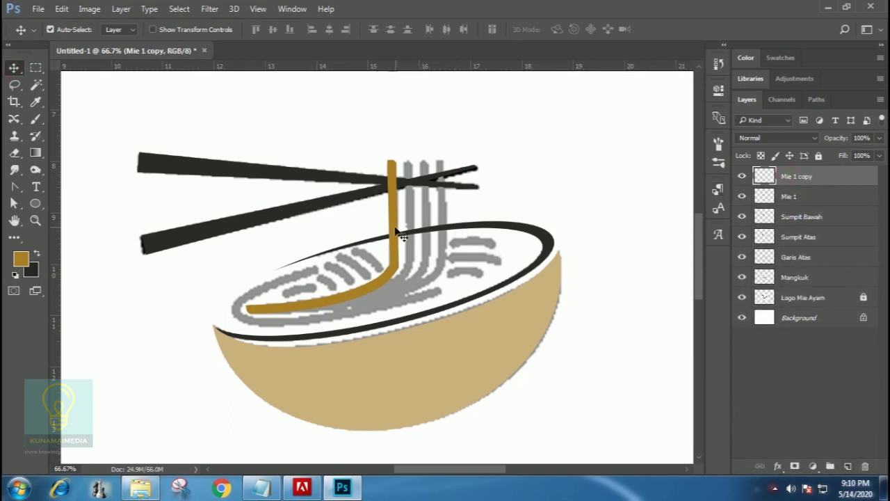
{"action": "key", "text": "Right"}
{"action": "key", "text": "Right"}
{"action": "key", "text": "Right"}
{"action": "key", "text": "Right"}
{"action": "key", "text": "Right"}
{"action": "key", "text": "Right"}
{"action": "key", "text": "Right"}
{"action": "key", "text": "Right"}
{"action": "key", "text": "Right"}
{"action": "key", "text": "Right"}
{"action": "key", "text": "Right"}
{"action": "key", "text": "Right"}
{"action": "key", "text": "Right"}
{"action": "key", "text": "Right"}
{"action": "key", "text": "Right"}
{"action": "key", "text": "Right"}
{"action": "key", "text": "Right"}
{"action": "key", "text": "Right"}
{"action": "key", "text": "Right"}
{"action": "key", "text": "Right"}
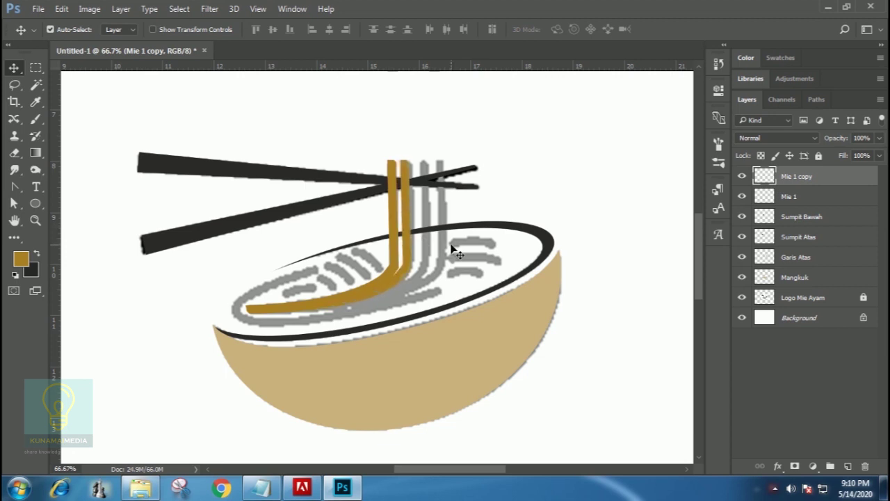
{"action": "key", "text": "Right"}
{"action": "key", "text": "Right"}
{"action": "key", "text": "Right"}
{"action": "key", "text": "Right"}
{"action": "key", "text": "Right"}
{"action": "key", "text": "Right"}
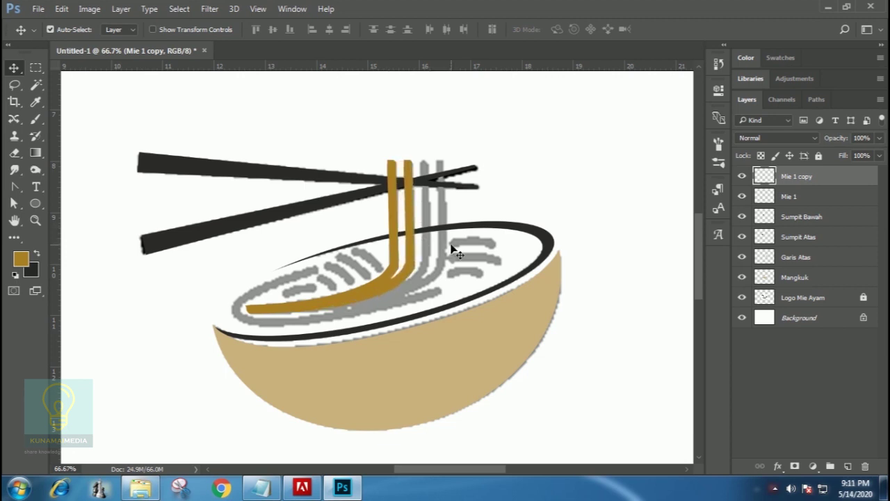
- Duplicate the Mie 1 copy layer for the third noodle strand
{"action": "key", "text": "ctrl"}
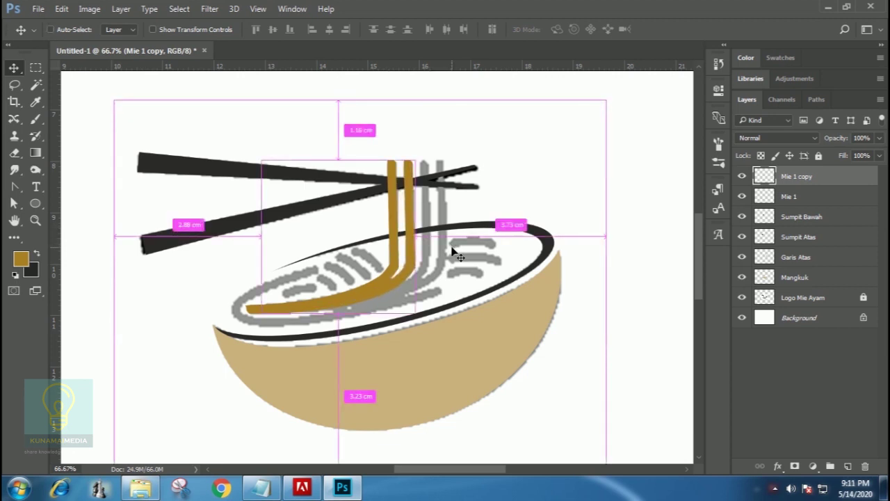
{"action": "key", "text": "ctrl+j"}
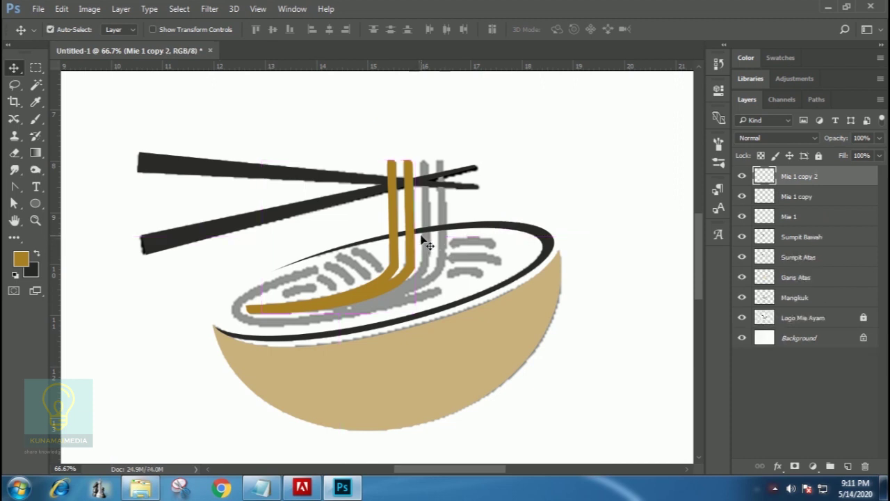
- Nudge the Mie 1 copy 2 noodle strand horizontally onto the third vertical strand of the grey sketch
{"action": "key", "text": "Right"}
{"action": "key", "text": "Right"}
{"action": "key", "text": "Right"}
{"action": "key", "text": "Right"}
{"action": "key", "text": "Right"}
{"action": "key", "text": "Right"}
{"action": "key", "text": "Right"}
{"action": "key", "text": "Right"}
{"action": "key", "text": "Right"}
{"action": "key", "text": "Right"}
{"action": "key", "text": "Right"}
{"action": "key", "text": "Right"}
{"action": "key", "text": "Right"}
{"action": "key", "text": "Right"}
{"action": "key", "text": "Right"}
{"action": "key", "text": "Right"}
{"action": "key", "text": "Right"}
{"action": "key", "text": "Right"}
{"action": "key", "text": "Right"}
{"action": "key", "text": "Right"}
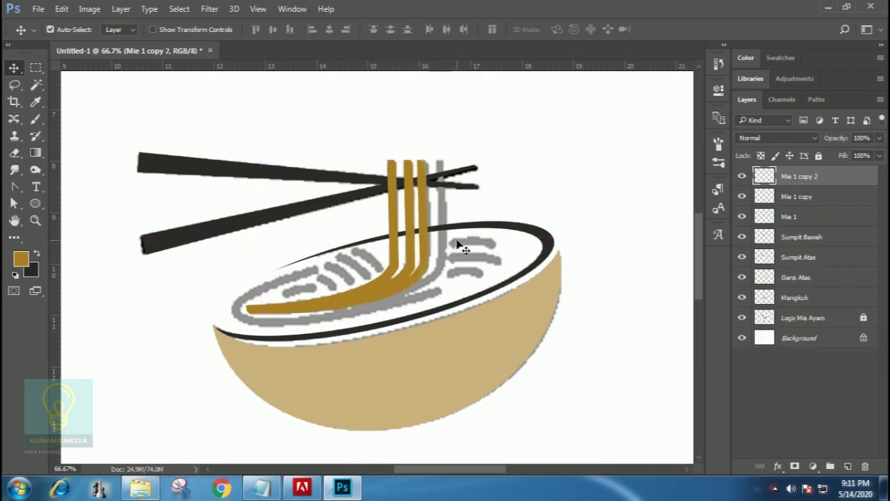
{"action": "key", "text": "Right"}
{"action": "key", "text": "Right"}
{"action": "key", "text": "Right"}
{"action": "key", "text": "Right"}
{"action": "key", "text": "Right"}
{"action": "key", "text": "Right"}
{"action": "key", "text": "Right"}
{"action": "key", "text": "Right"}
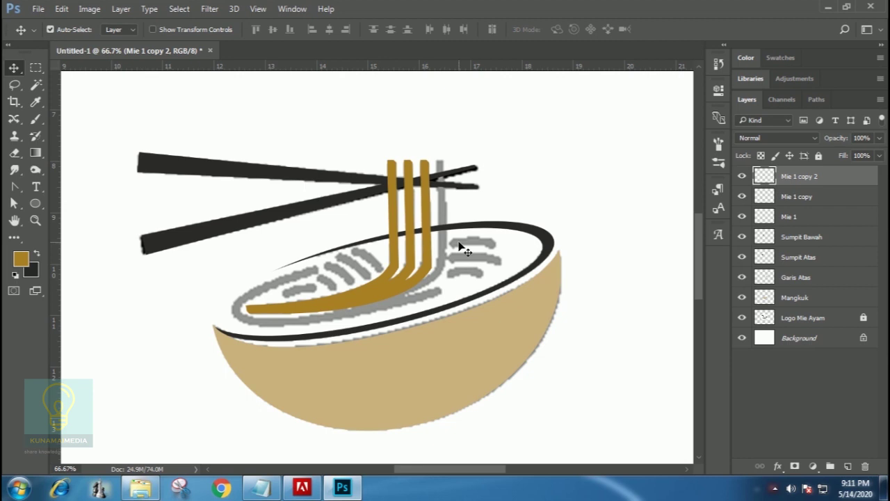
- Duplicate the Mie 1 copy 2 strand and nudge the copy onto the fourth vertical strand of the grey sketch
{"action": "key", "text": "alt+Right"}
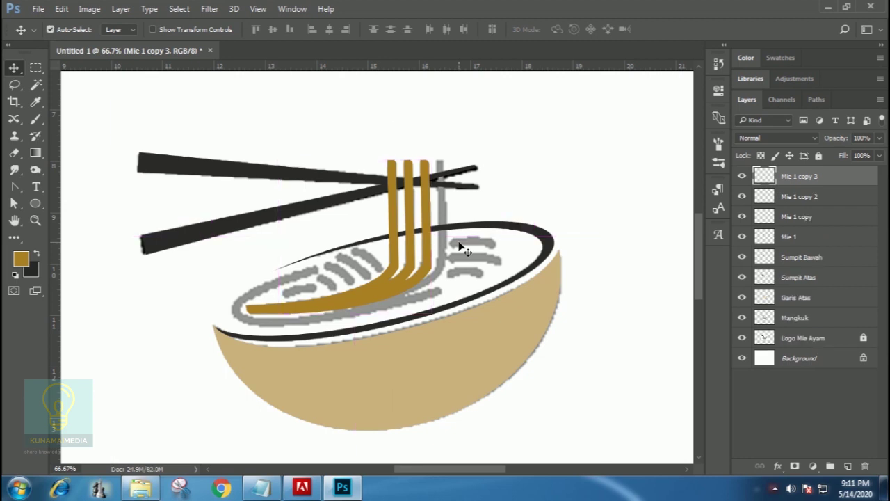
{"action": "key", "text": "Right"}
{"action": "key", "text": "Right"}
{"action": "key", "text": "Right"}
{"action": "key", "text": "Right"}
{"action": "key", "text": "Right"}
{"action": "key", "text": "Right"}
{"action": "key", "text": "Right"}
{"action": "key", "text": "Right"}
{"action": "key", "text": "Right"}
{"action": "key", "text": "Right"}
{"action": "key", "text": "Right"}
{"action": "key", "text": "Right"}
{"action": "key", "text": "Right"}
{"action": "key", "text": "Right"}
{"action": "key", "text": "Right"}
{"action": "key", "text": "Right"}
{"action": "key", "text": "Right"}
{"action": "key", "text": "Right"}
{"action": "key", "text": "Right"}
{"action": "key", "text": "Right"}
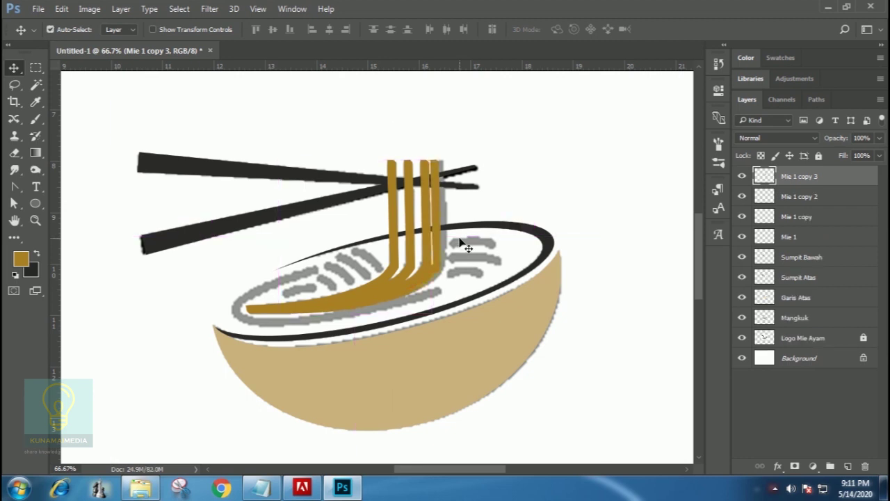
{"action": "key", "text": "Right"}
{"action": "key", "text": "Right"}
{"action": "key", "text": "Right"}
{"action": "key", "text": "Right"}
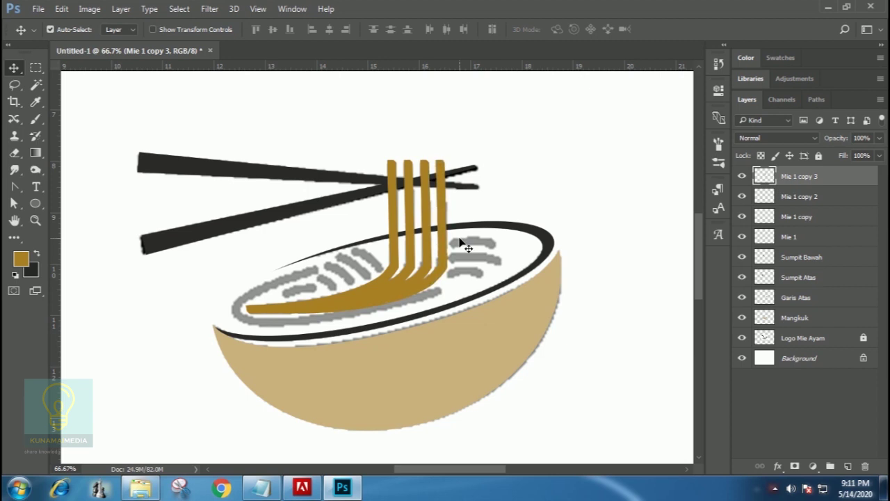
- Draw an elliptical path about 428 × 113 px across the noodles inside the bowl
{"action": "left_click", "coordinate": [35, 203]}
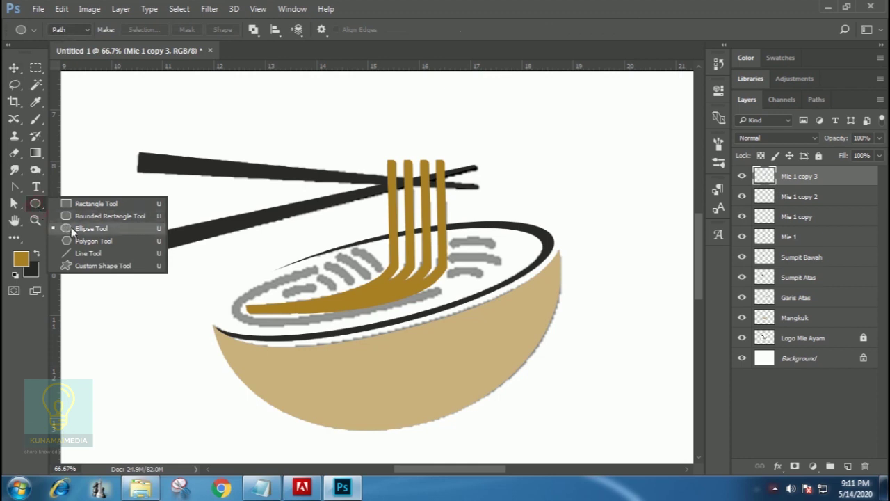
{"action": "left_click", "coordinate": [71, 228]}
{"action": "left_click_drag", "start_coordinate": [315, 257], "coordinate": [485, 308]}
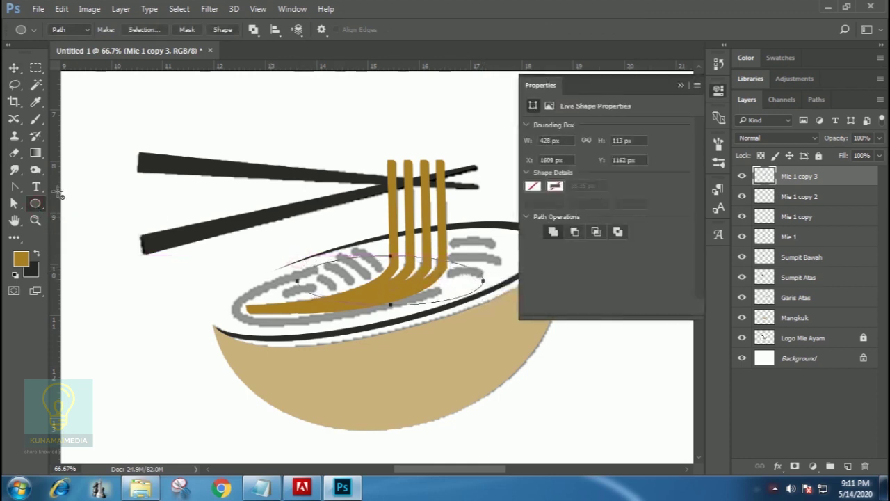
{"action": "left_click", "coordinate": [687, 85]}
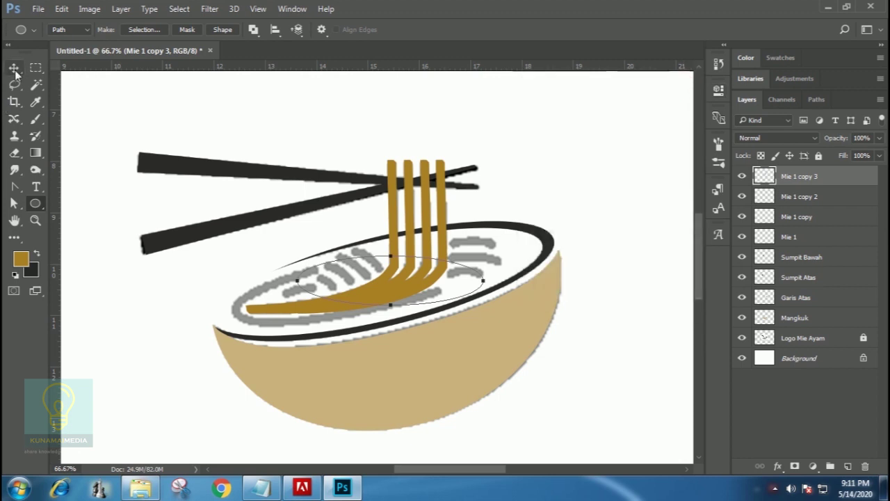
- Fit the ellipse path to the grey noodle outline, rotating it about -11.6° and scaling it to about 140% width and 103% height
{"action": "left_click", "coordinate": [14, 203]}
{"action": "left_click", "coordinate": [70, 201]}
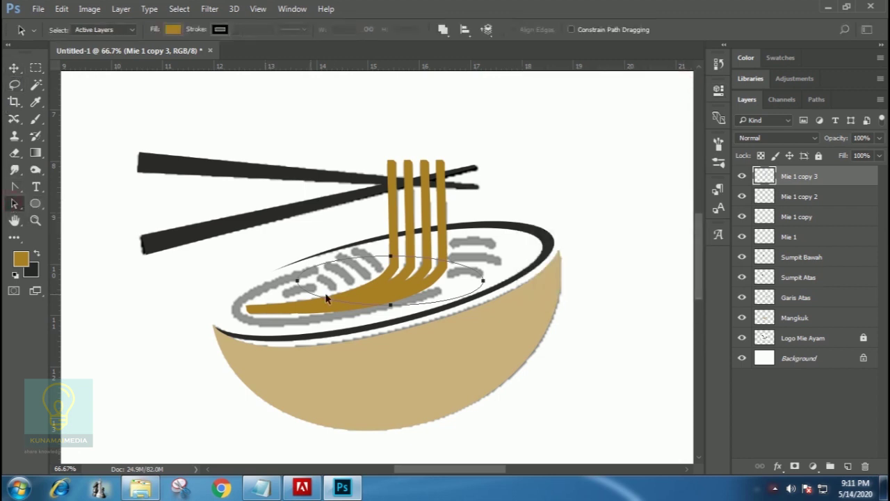
{"action": "left_click_drag", "start_coordinate": [340, 302], "coordinate": [295, 322]}
{"action": "key", "text": "ctrl+t"}
{"action": "left_click_drag", "start_coordinate": [469, 297], "coordinate": [483, 248]}
{"action": "left_click_drag", "start_coordinate": [360, 291], "coordinate": [350, 293]}
{"action": "left_click_drag", "start_coordinate": [419, 280], "coordinate": [492, 267]}
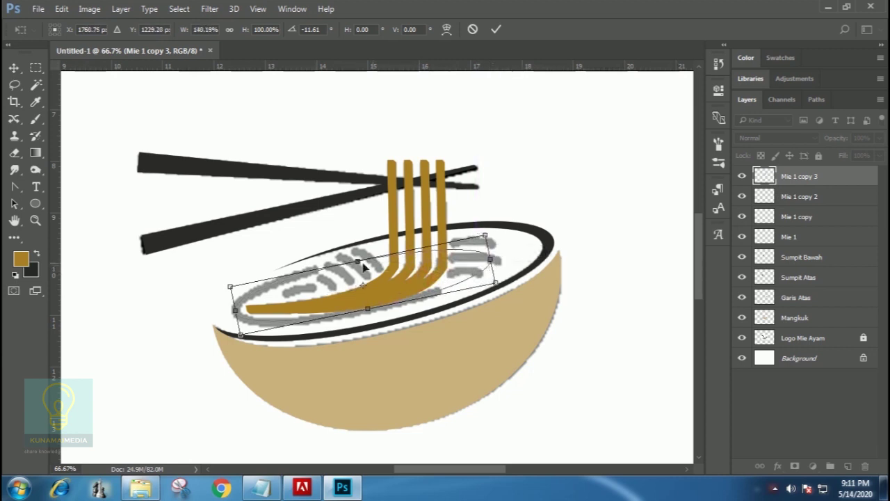
{"action": "left_click_drag", "start_coordinate": [360, 261], "coordinate": [361, 257]}
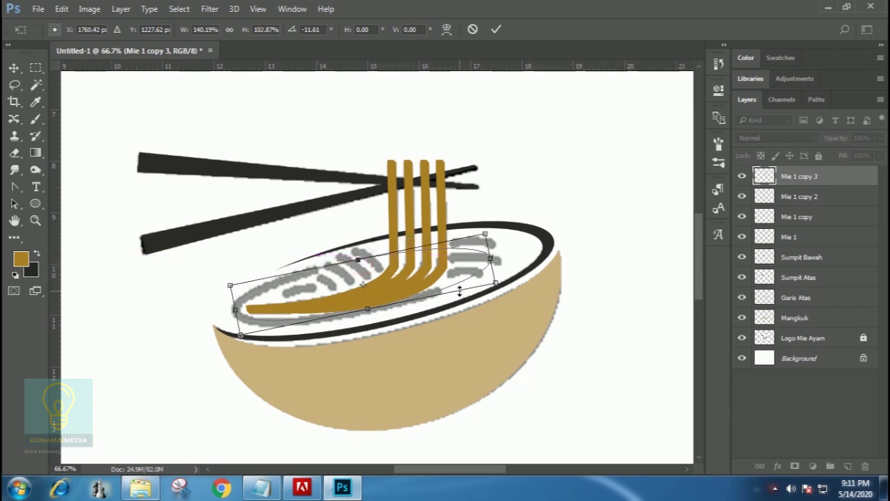
{"action": "key", "text": "Return"}
{"action": "left_click", "coordinate": [429, 189]}
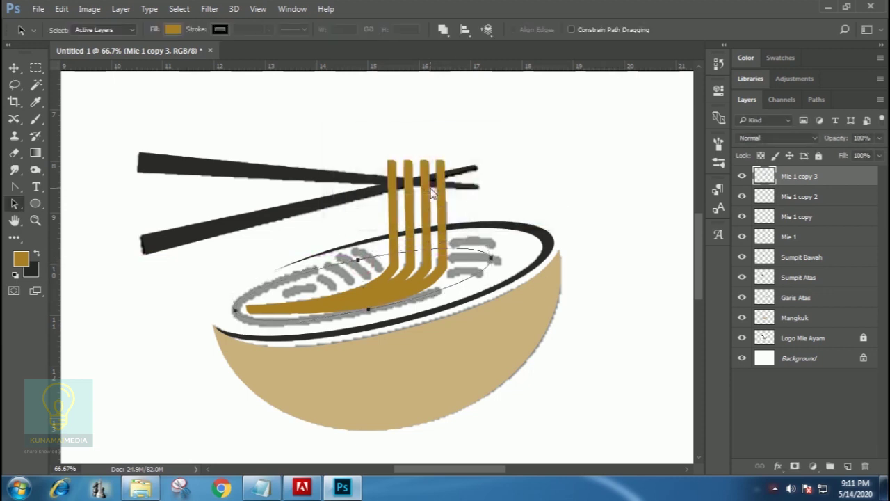
- Add a new layer named "Mie Kiri" and load the ellipse path as a selection
{"action": "left_click", "coordinate": [848, 468]}
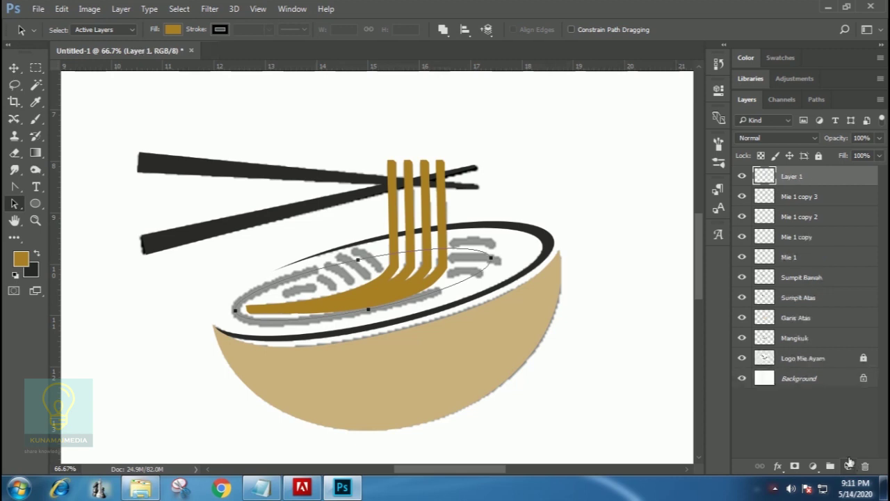
{"action": "double_click", "coordinate": [794, 176]}
{"action": "type", "text": "Mie Kiri"}
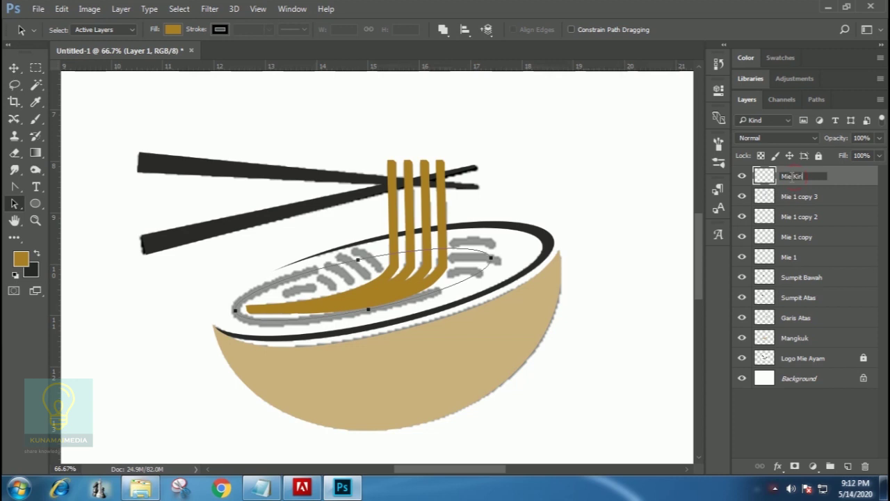
{"action": "key", "text": "Return"}
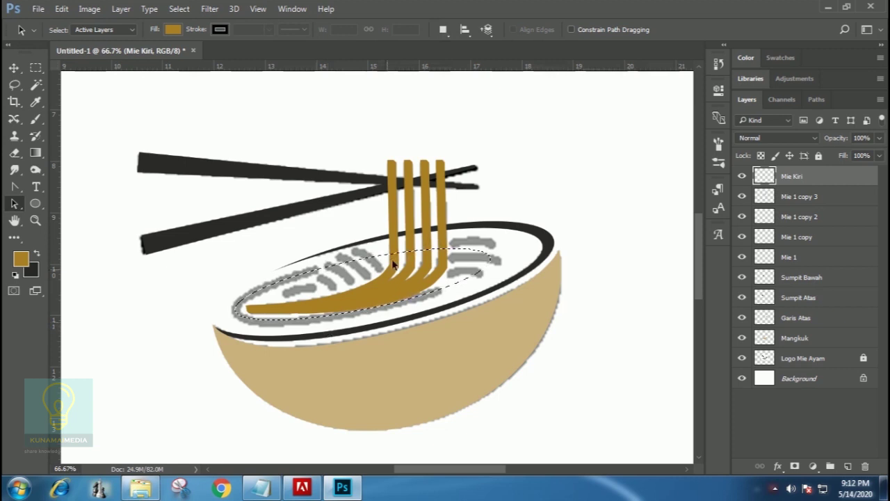
- Try to stroke the elliptical selection with a centered 20 px brown line
{"action": "left_click", "coordinate": [65, 12]}
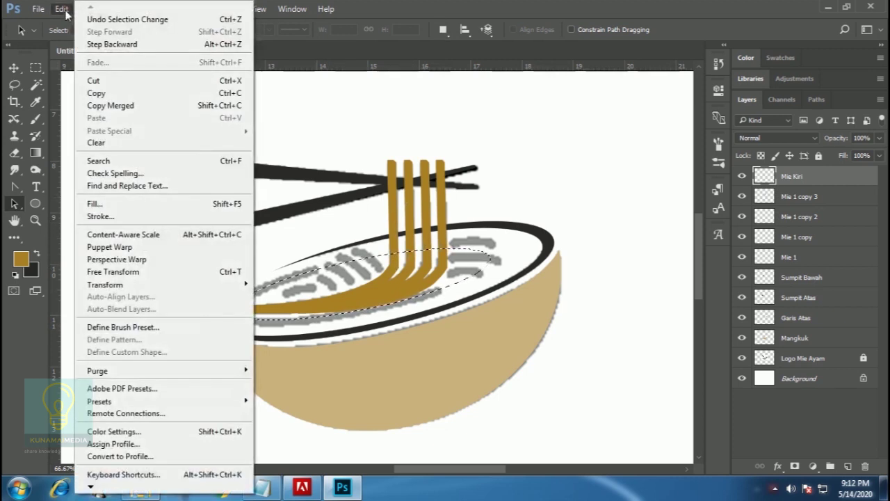
{"action": "left_click", "coordinate": [97, 217]}
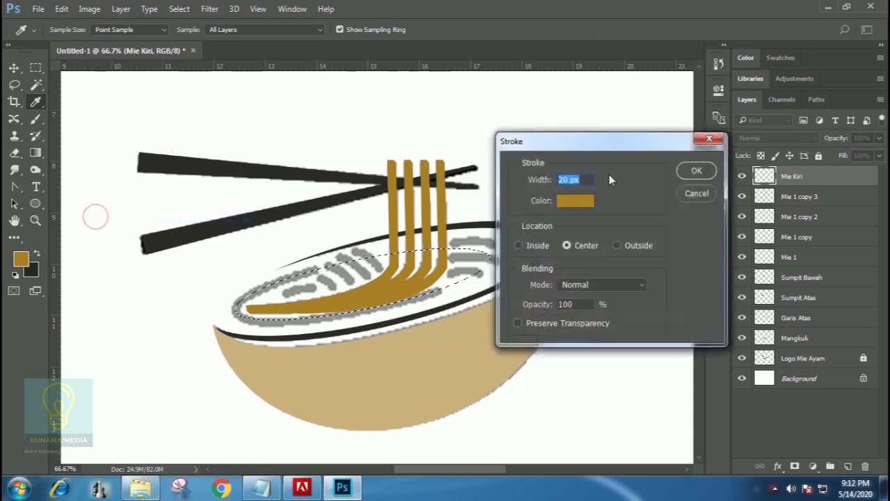
{"action": "left_click", "coordinate": [695, 172]}
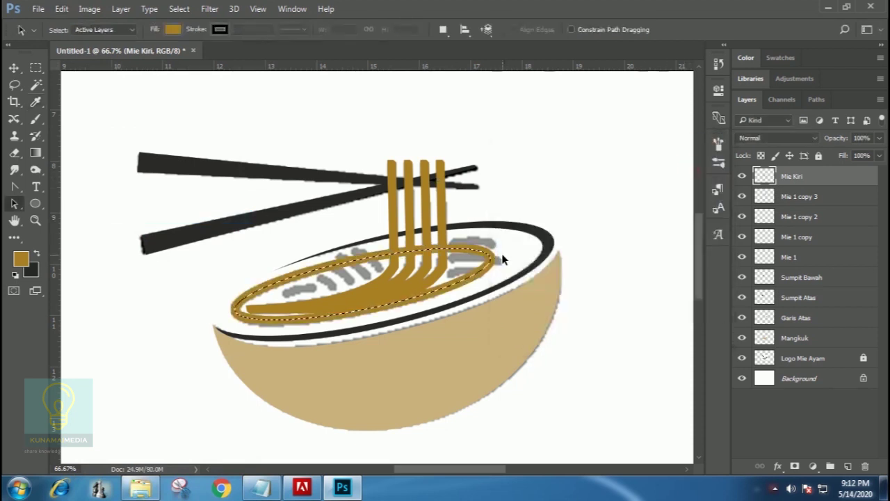
- Stroke the elliptical selection with a centered 18 px brown line on the Mie Kiri layer and deselect it
{"action": "left_click", "coordinate": [61, 9]}
{"action": "left_click", "coordinate": [102, 216]}
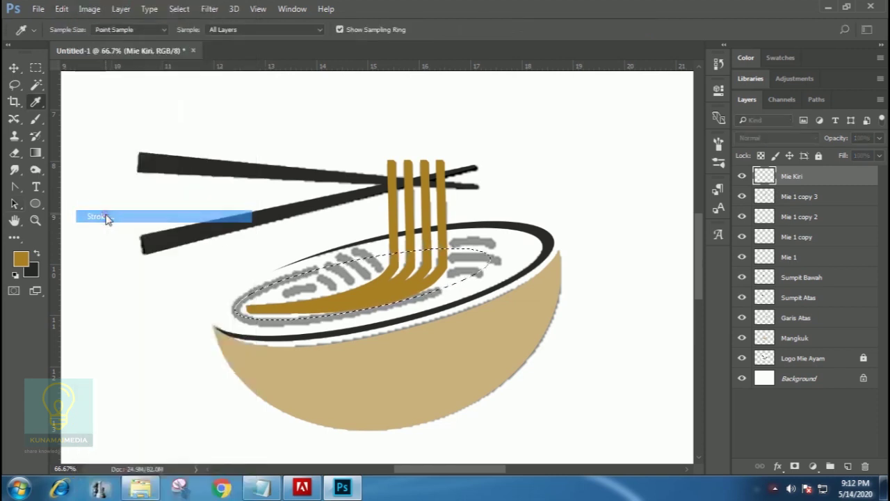
{"action": "left_click", "coordinate": [567, 180]}
{"action": "type", "text": "18"}
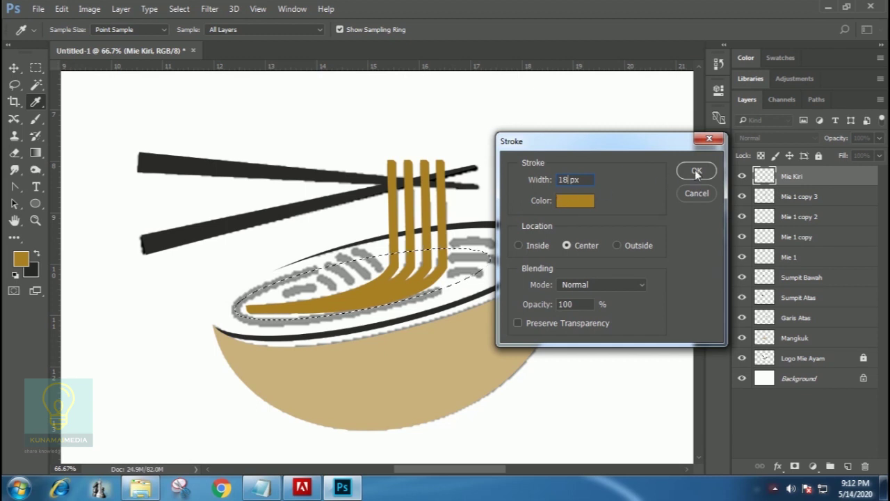
{"action": "left_click", "coordinate": [696, 170]}
{"action": "key", "text": "a"}
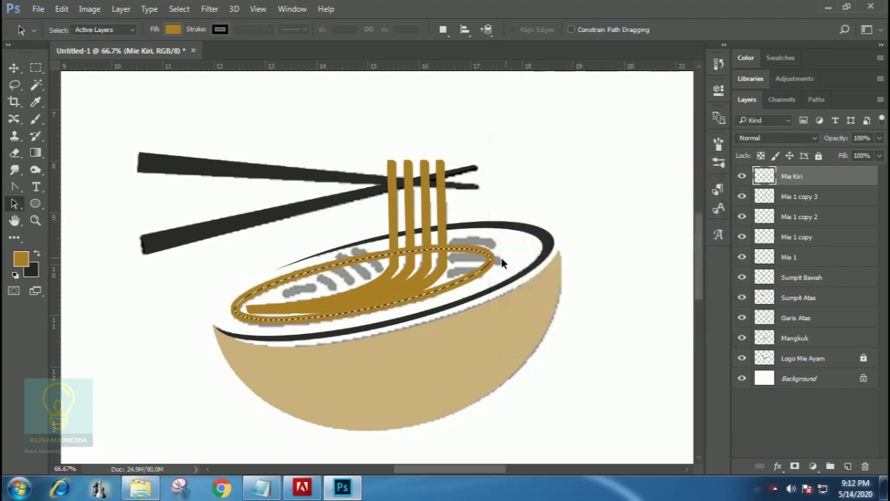
{"action": "key", "text": "ctrl"}
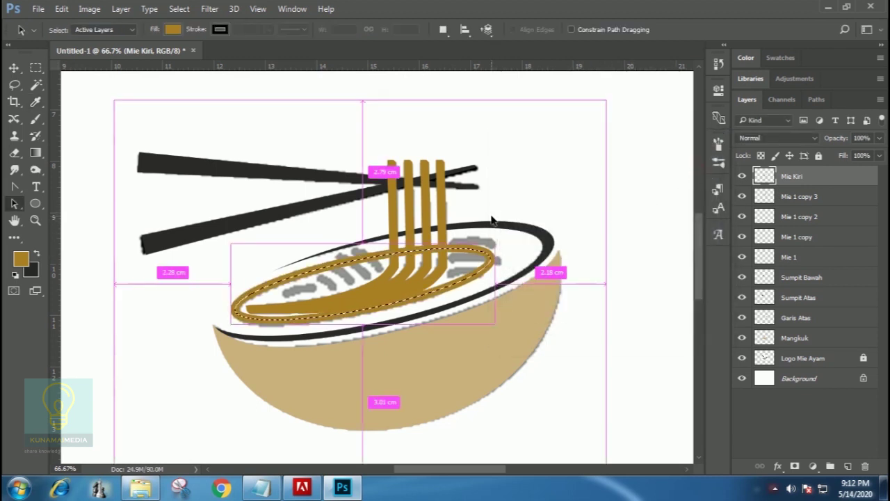
{"action": "left_click", "coordinate": [179, 9]}
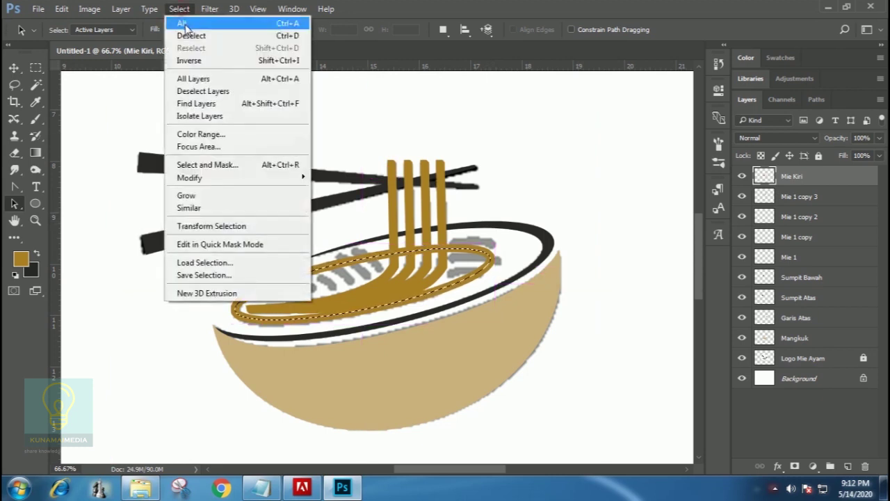
{"action": "left_click", "coordinate": [188, 36]}
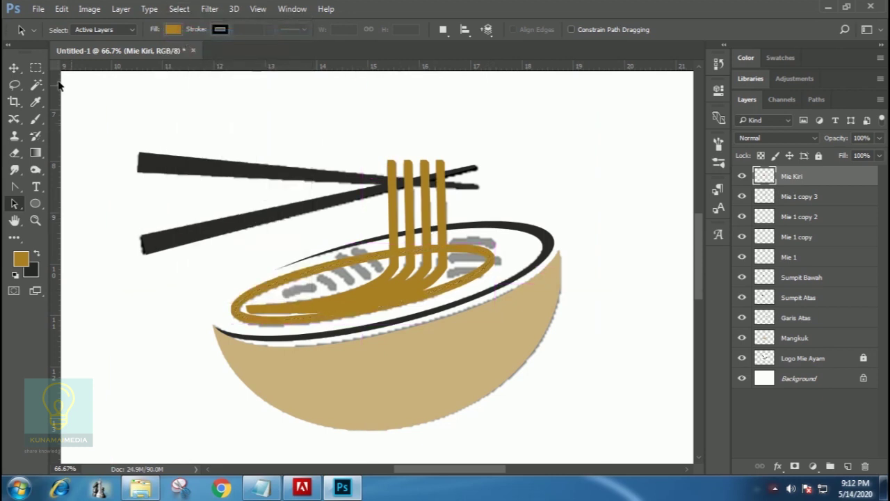
- Hide Mie Kiri to lasso the area beyond the grey outline's open ends, then show the layer and delete the enclosed part of the ring
{"action": "left_click", "coordinate": [14, 68]}
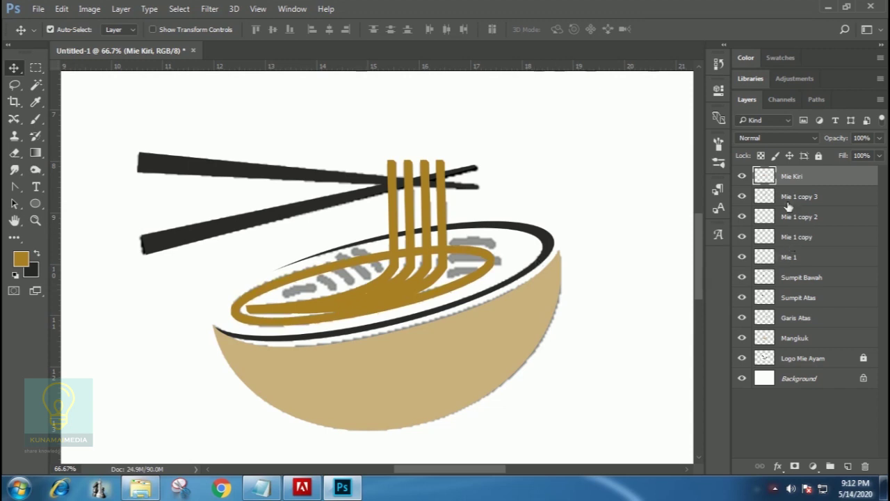
{"action": "left_click", "coordinate": [742, 176]}
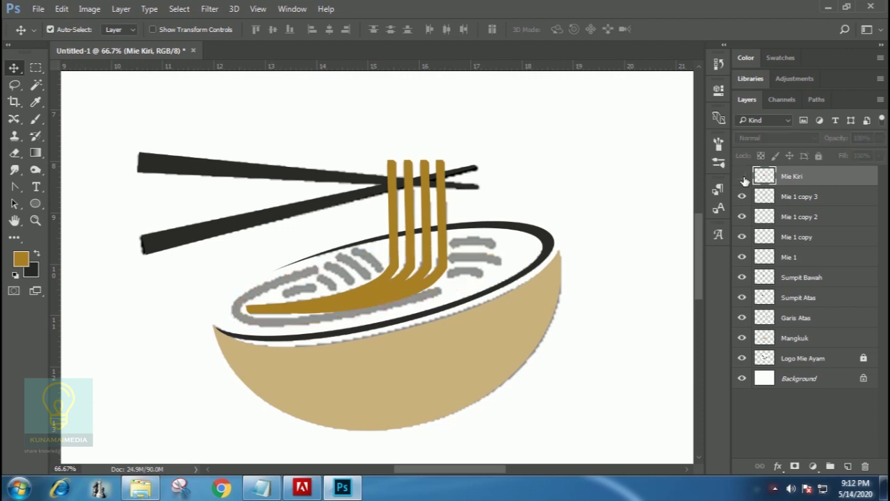
{"action": "left_click", "coordinate": [16, 85]}
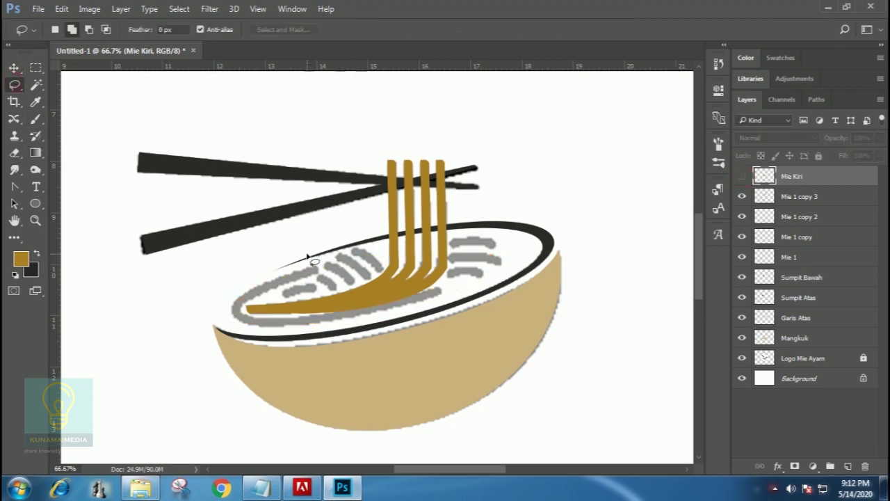
{"action": "left_click_drag", "start_coordinate": [304, 252], "coordinate": [323, 269]}
{"action": "mouse_move", "coordinate": [307, 261]}
{"action": "left_mouse_down"}
{"action": "mouse_move", "coordinate": [344, 290]}
{"action": "mouse_move", "coordinate": [430, 285]}
{"action": "mouse_move", "coordinate": [460, 297]}
{"action": "mouse_move", "coordinate": [496, 252]}
{"action": "mouse_move", "coordinate": [515, 199]}
{"action": "mouse_move", "coordinate": [393, 129]}
{"action": "mouse_move", "coordinate": [271, 233]}
{"action": "left_mouse_up"}
{"action": "left_click_drag", "start_coordinate": [313, 268], "coordinate": [316, 273]}
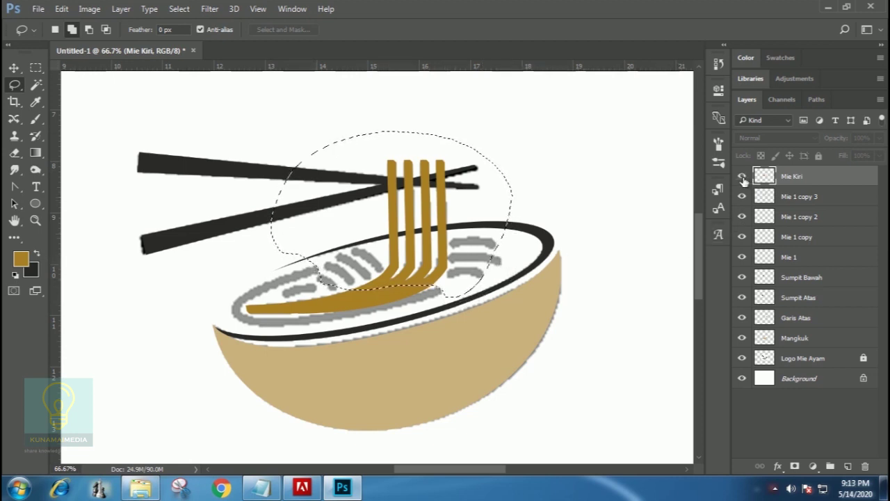
{"action": "left_click", "coordinate": [743, 177]}
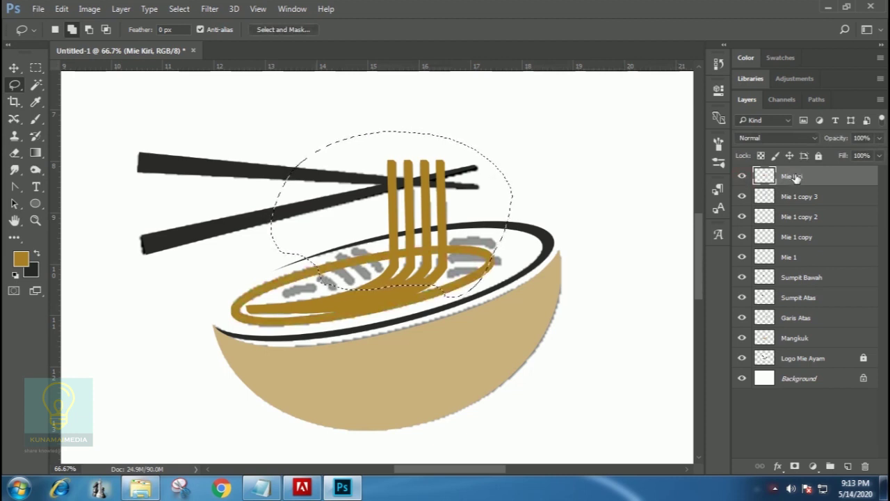
{"action": "key", "text": "Delete"}
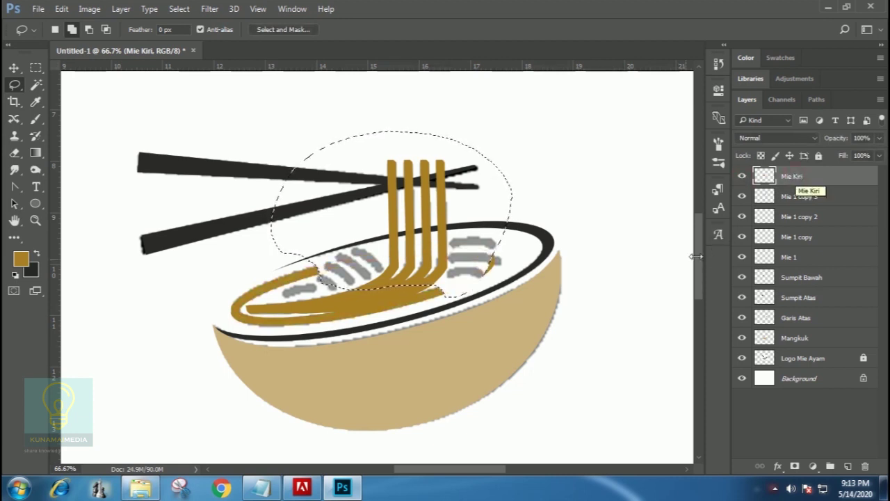
- Move the selection outline over the leftover ring fragment near the bowl's right rim, delete the fragment and deselect
{"action": "left_click", "coordinate": [36, 69]}
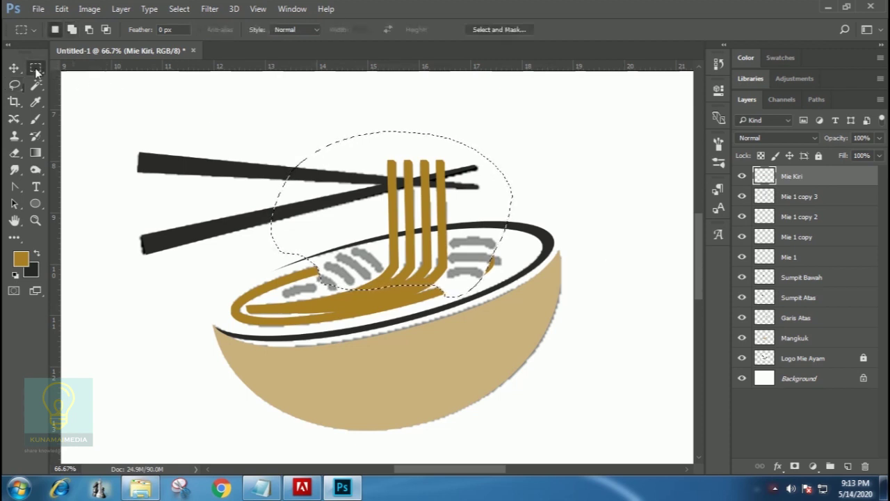
{"action": "left_click_drag", "start_coordinate": [382, 202], "coordinate": [560, 233]}
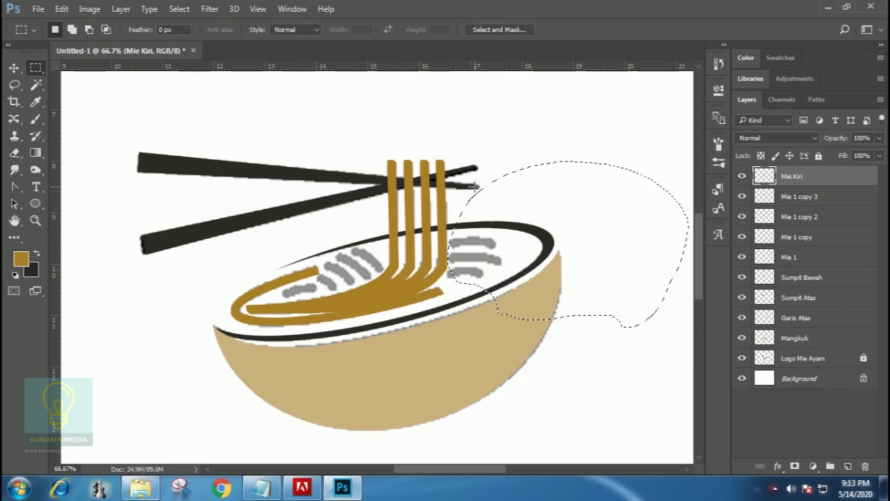
{"action": "key", "text": "ctrl+d"}
- Draw an elliptical path about 242 × 166 px around the grey noodles in the bowl's right part and convert it to a selection
{"action": "left_click", "coordinate": [35, 203]}
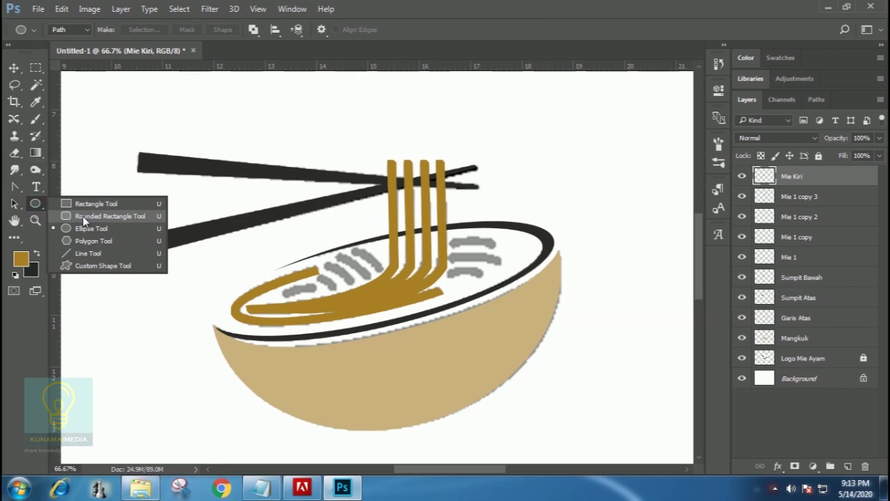
{"action": "left_click", "coordinate": [88, 230]}
{"action": "left_click_drag", "start_coordinate": [420, 319], "coordinate": [520, 241]}
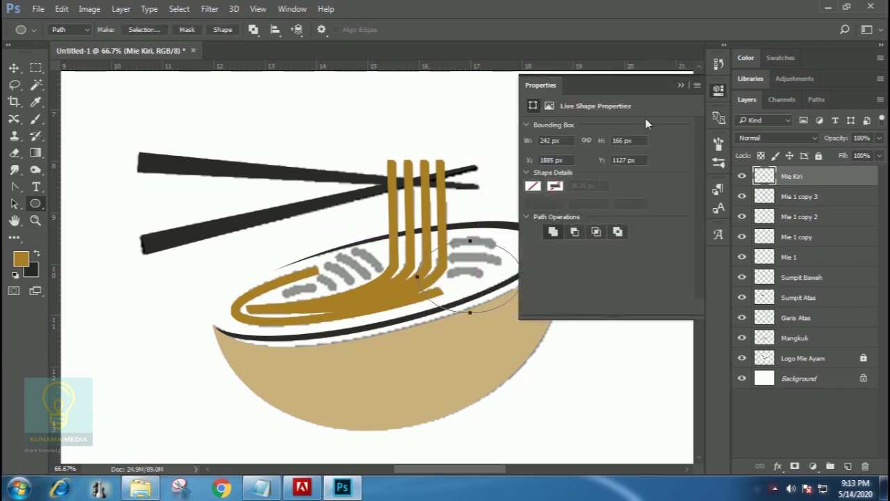
{"action": "left_click", "coordinate": [681, 84]}
{"action": "key", "text": "ctrl+Return"}
- Add a new layer above Mie Kiri and name it M1
{"action": "left_click", "coordinate": [848, 467]}
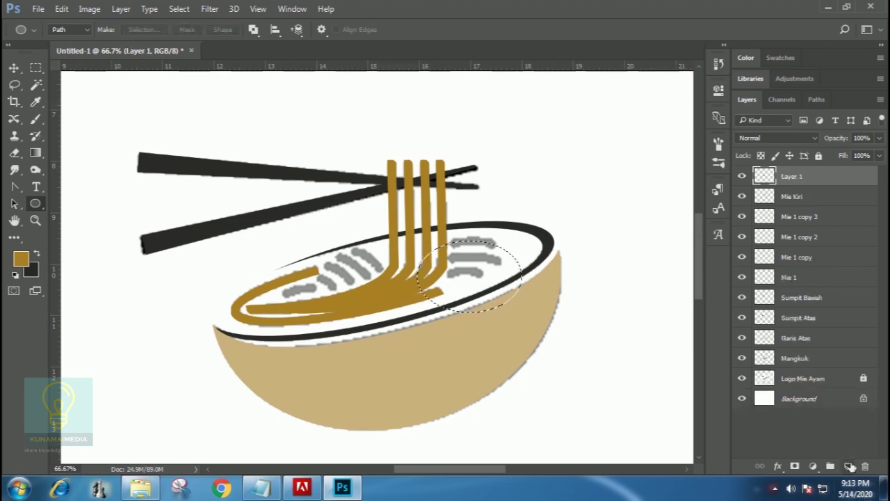
{"action": "double_click", "coordinate": [791, 178]}
{"action": "type", "text": "M"}
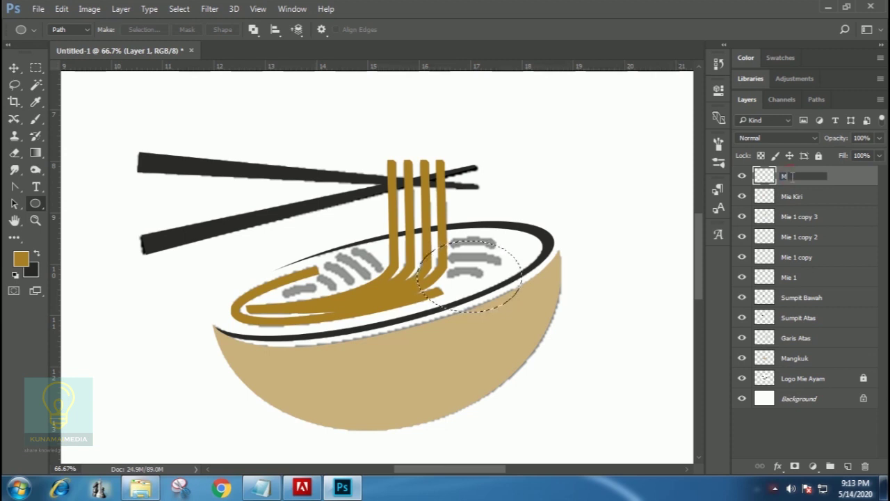
{"action": "type", "text": "1"}
{"action": "key", "text": "Return"}
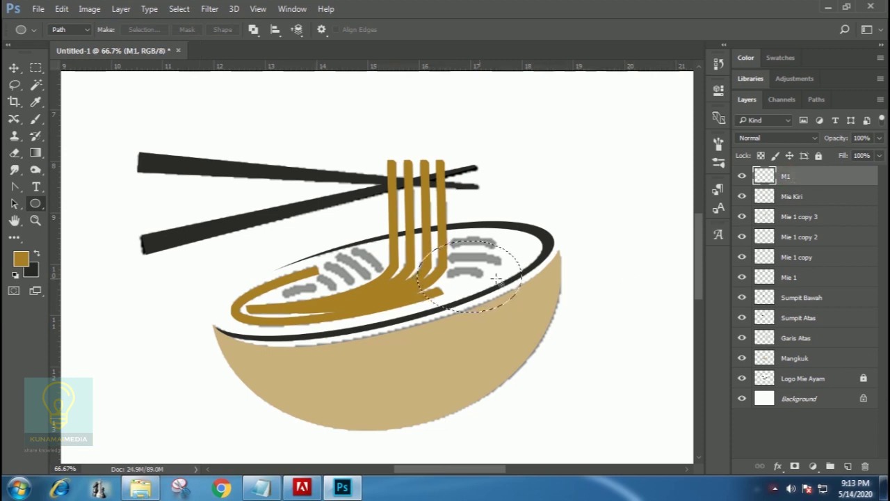
- Stroke the elliptical selection on layer M1 with a centered 17 px brown line
{"action": "left_click", "coordinate": [61, 9]}
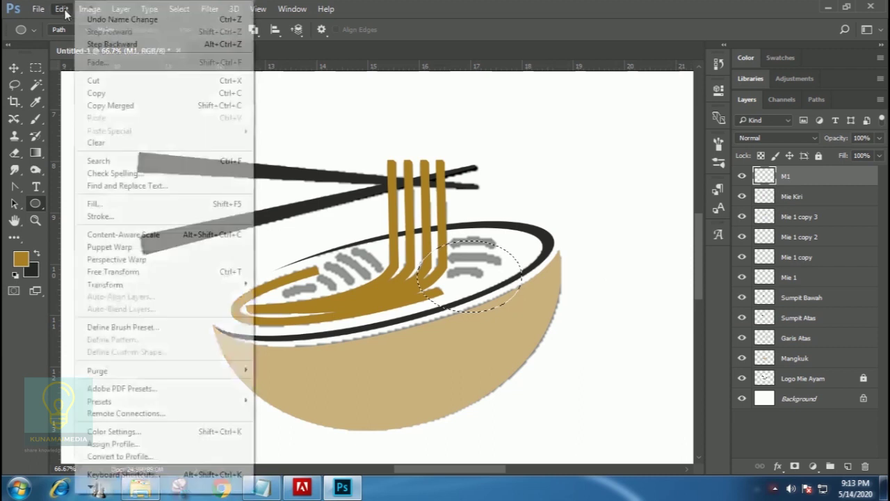
{"action": "left_click", "coordinate": [104, 216]}
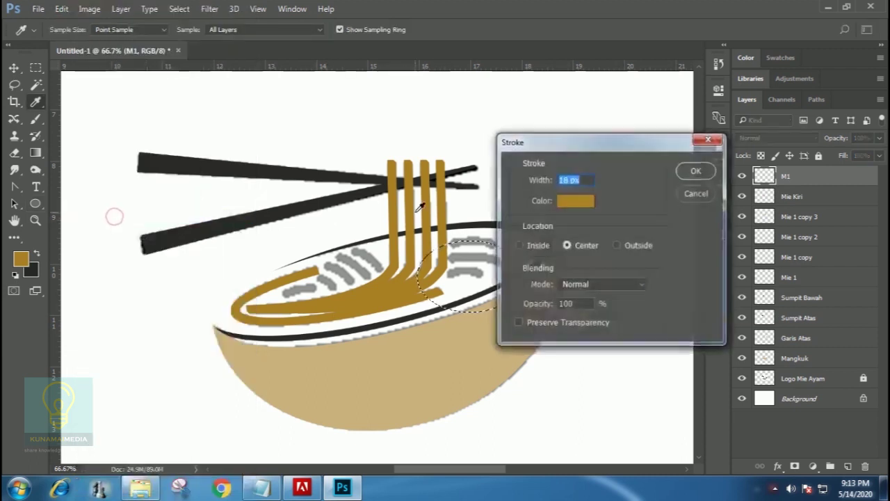
{"action": "left_click_drag", "start_coordinate": [569, 180], "coordinate": [517, 184]}
{"action": "type", "text": "17"}
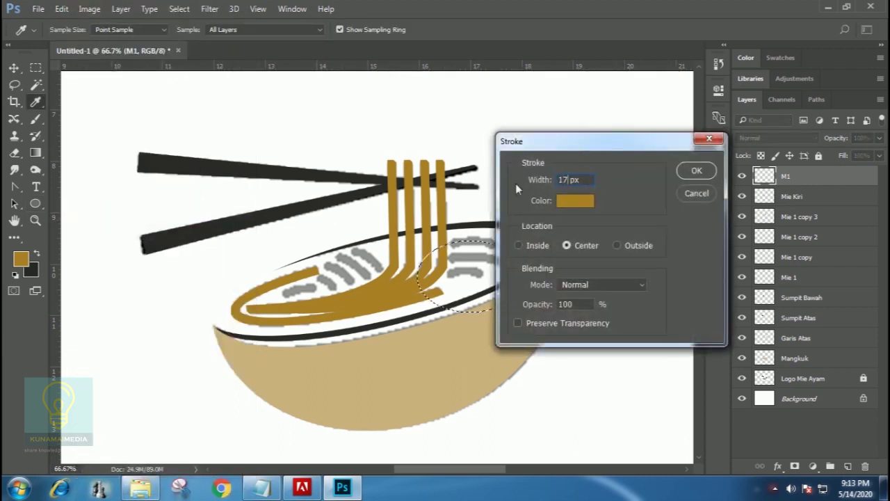
{"action": "left_click", "coordinate": [692, 171]}
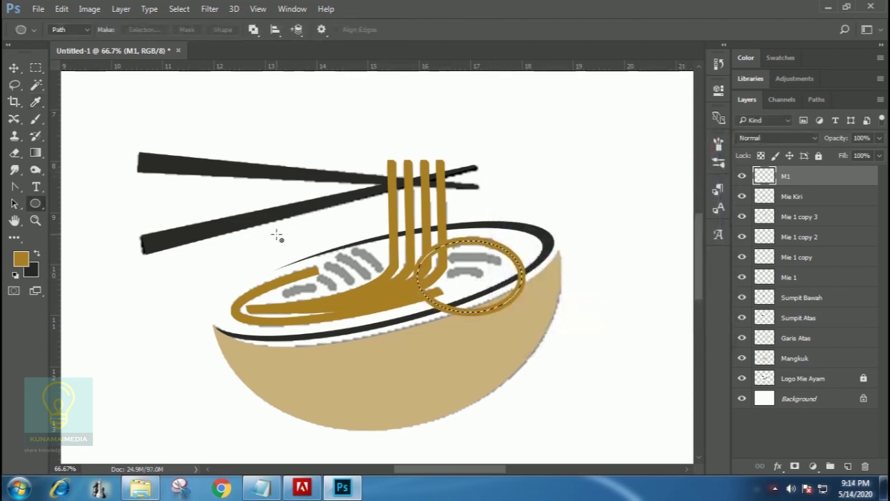
- Deselect and erase the M1 ring with the Eraser, leaving only the arc over the uppermost grey noodle in the bowl's right part
{"action": "left_click", "coordinate": [15, 153]}
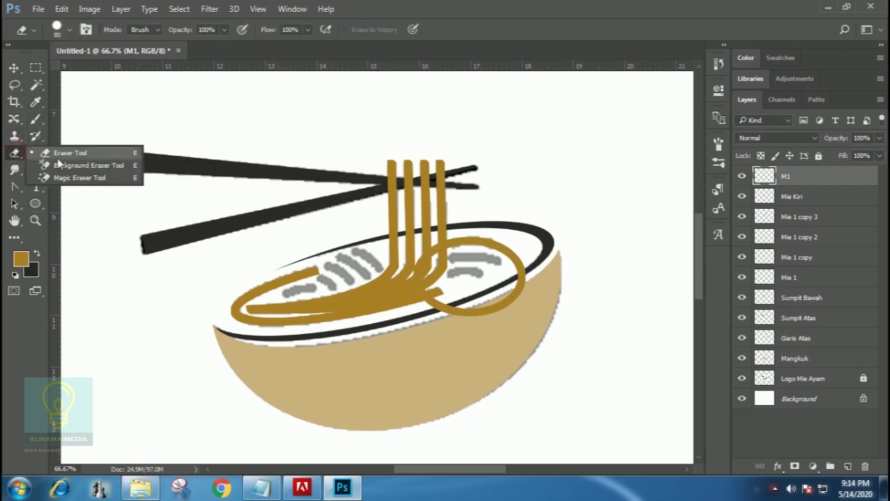
{"action": "left_click", "coordinate": [63, 153]}
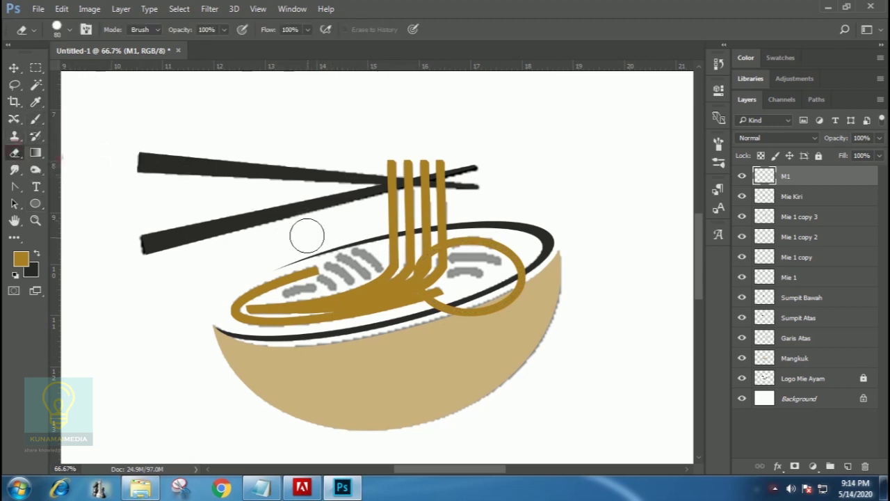
{"action": "left_click", "coordinate": [434, 251]}
{"action": "mouse_move", "coordinate": [426, 321]}
{"action": "left_mouse_down"}
{"action": "mouse_move", "coordinate": [414, 292]}
{"action": "mouse_move", "coordinate": [463, 306]}
{"action": "mouse_move", "coordinate": [529, 297]}
{"action": "mouse_move", "coordinate": [533, 268]}
{"action": "left_mouse_up"}
{"action": "left_click", "coordinate": [522, 267]}
{"action": "left_click", "coordinate": [521, 261]}
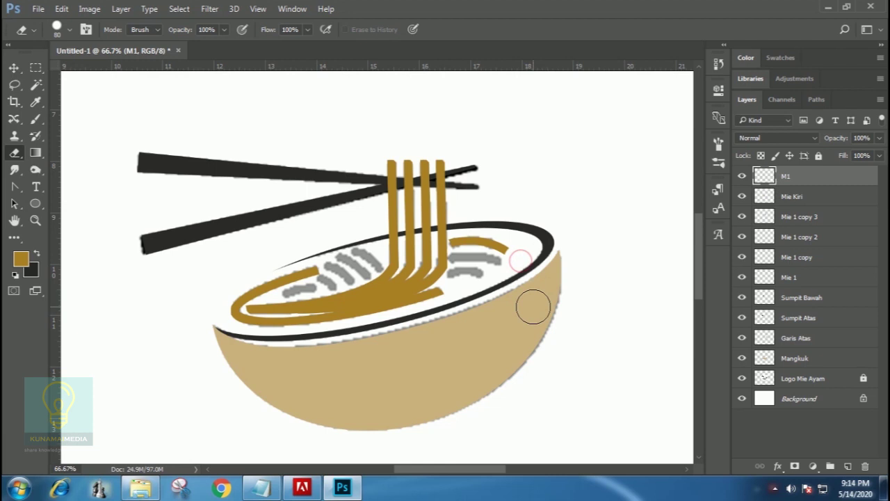
- Duplicate the M1 arc twice and place the copies over the two grey noodles beneath it
{"action": "left_click", "coordinate": [14, 67]}
{"action": "left_click", "coordinate": [742, 176]}
{"action": "left_click", "coordinate": [741, 176]}
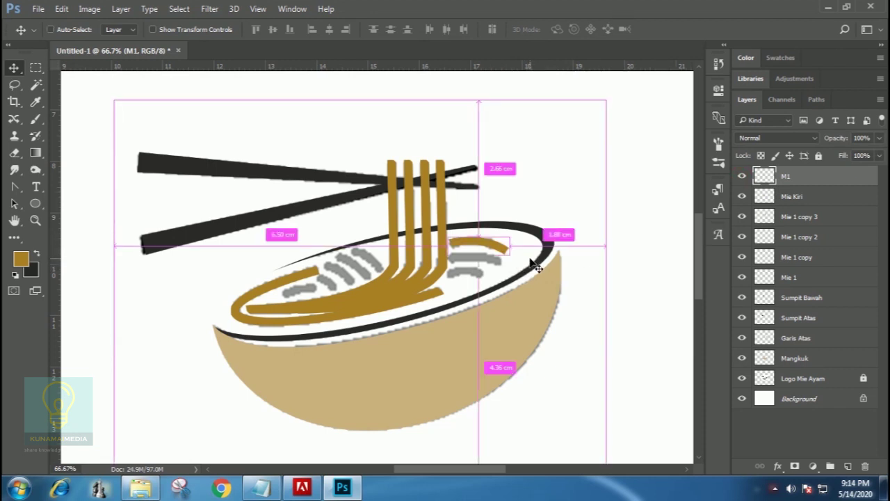
{"action": "key", "text": "ctrl+j"}
{"action": "mouse_move", "coordinate": [494, 249]}
{"action": "left_mouse_down"}
{"action": "mouse_move", "coordinate": [489, 263]}
{"action": "mouse_move", "coordinate": [510, 269]}
{"action": "mouse_move", "coordinate": [498, 282]}
{"action": "left_mouse_up"}
{"action": "key", "text": "ctrl"}
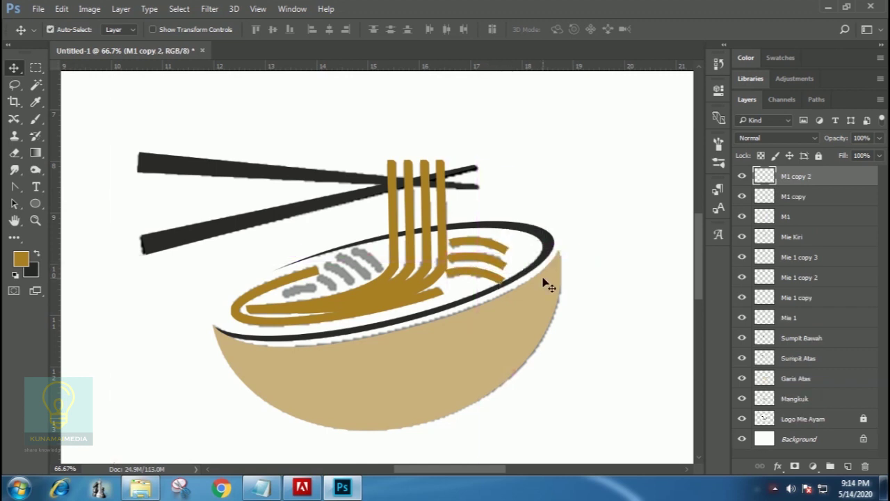
- Erase the right ends of the three arcs on M1, M1 copy and M1 copy 2 to match the grey noodles' lengths
{"action": "left_click", "coordinate": [15, 153]}
{"action": "left_click", "coordinate": [793, 216]}
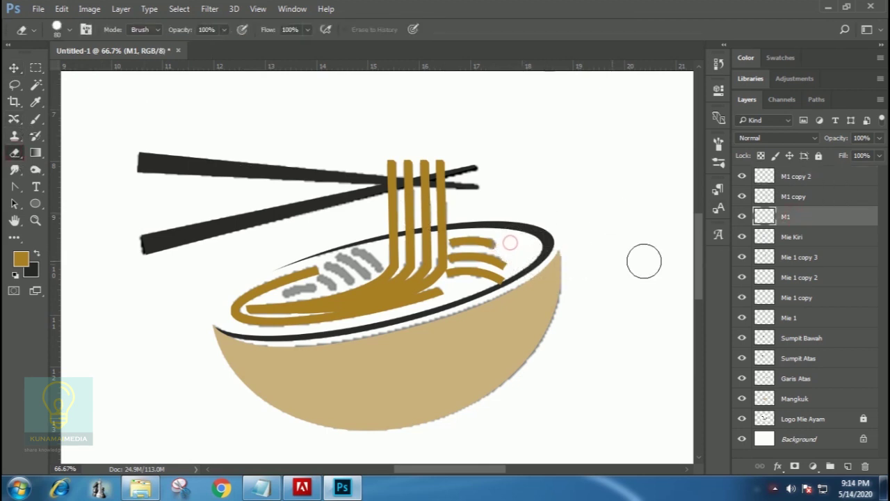
{"action": "left_click", "coordinate": [789, 199]}
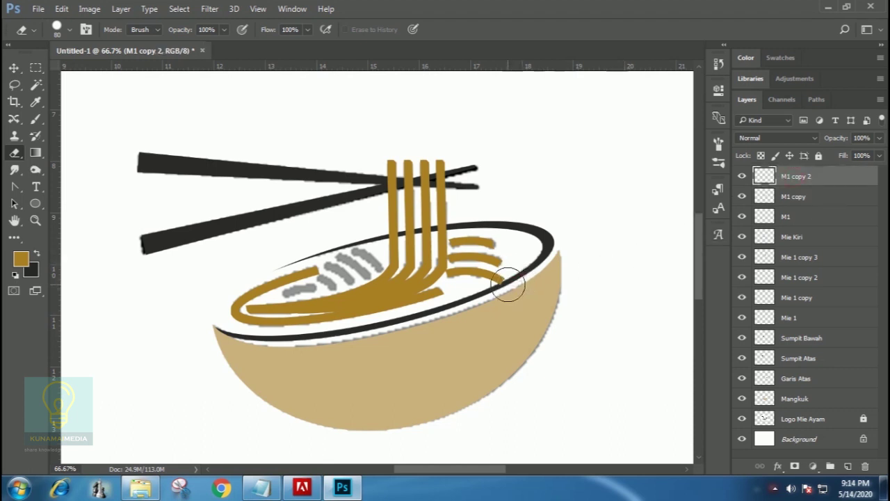
{"action": "left_click", "coordinate": [497, 281]}
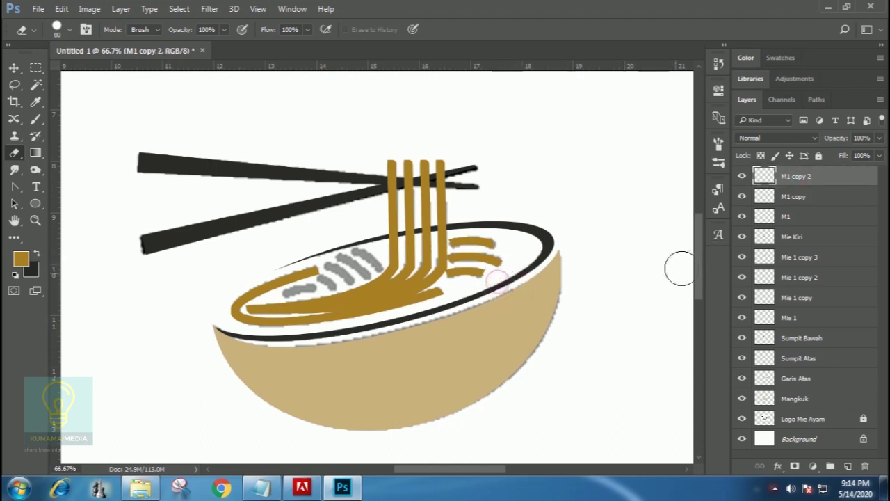
- Rename layer M1 copy as M2 and layer M1 copy 2 as M3
{"action": "left_click", "coordinate": [14, 68]}
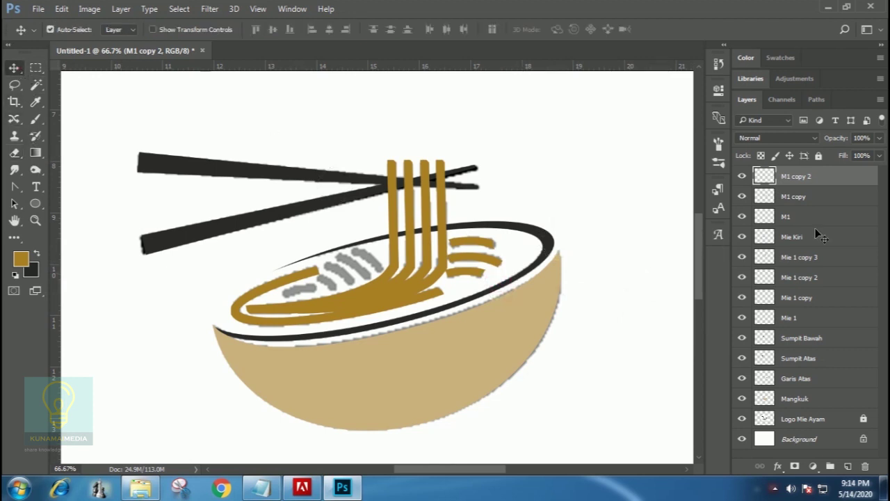
{"action": "double_click", "coordinate": [793, 197]}
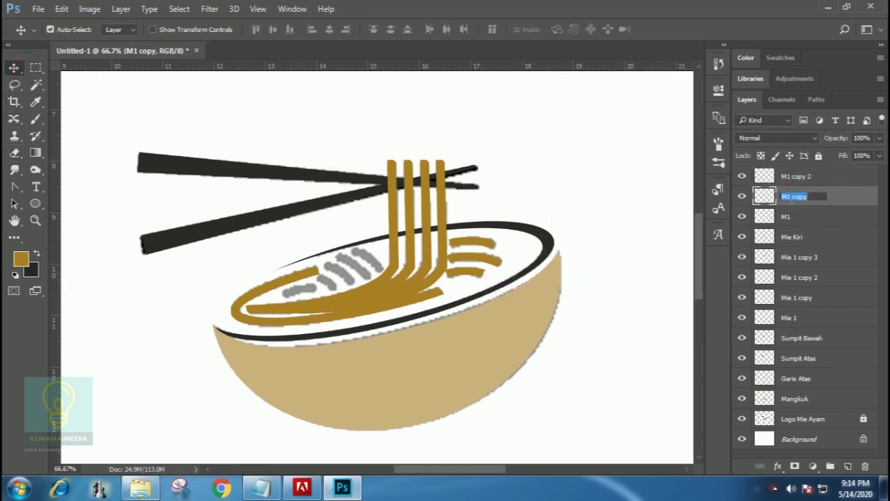
{"action": "type", "text": "M2"}
{"action": "key", "text": "Return"}
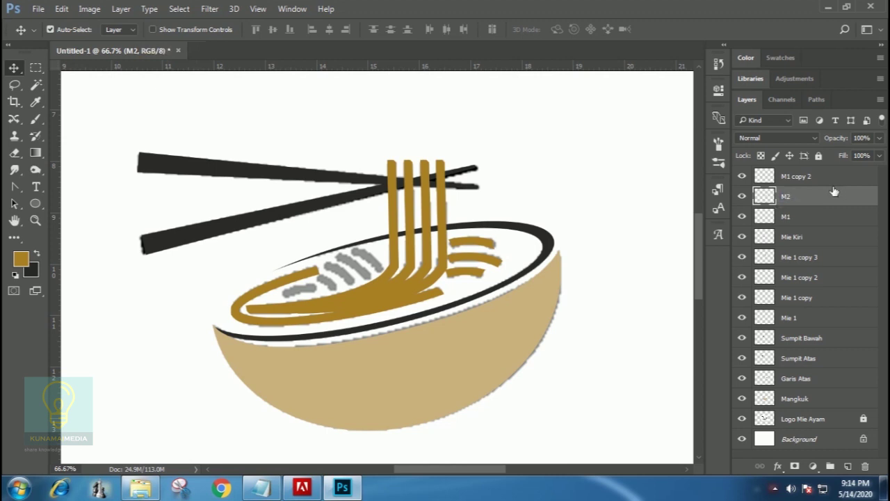
{"action": "double_click", "coordinate": [800, 177]}
{"action": "type", "text": "M3"}
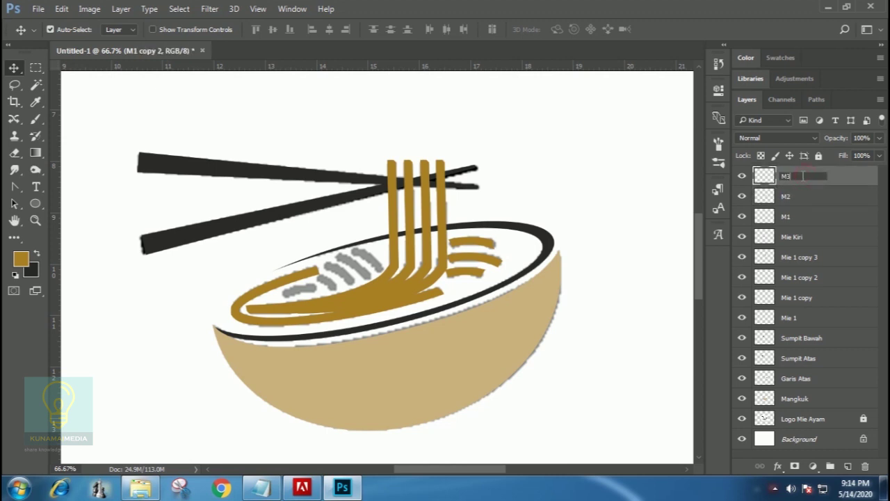
{"action": "key", "text": "Return"}
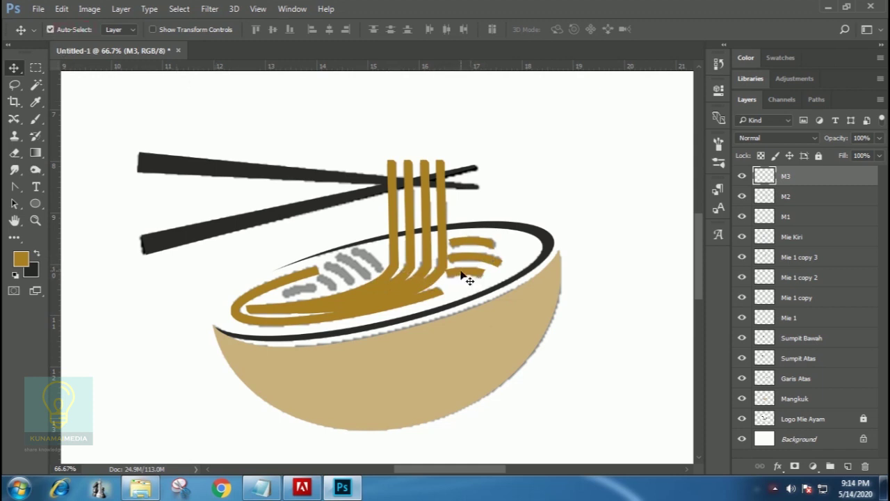
- Duplicate the M3 noodle, move it onto the grey noodle just left of the hanging strands and rotate it about 32°
{"action": "key", "text": "ctrl"}
{"action": "key", "text": "ctrl+j"}
{"action": "left_click_drag", "start_coordinate": [464, 277], "coordinate": [409, 259]}
{"action": "key", "text": "ctrl+t"}
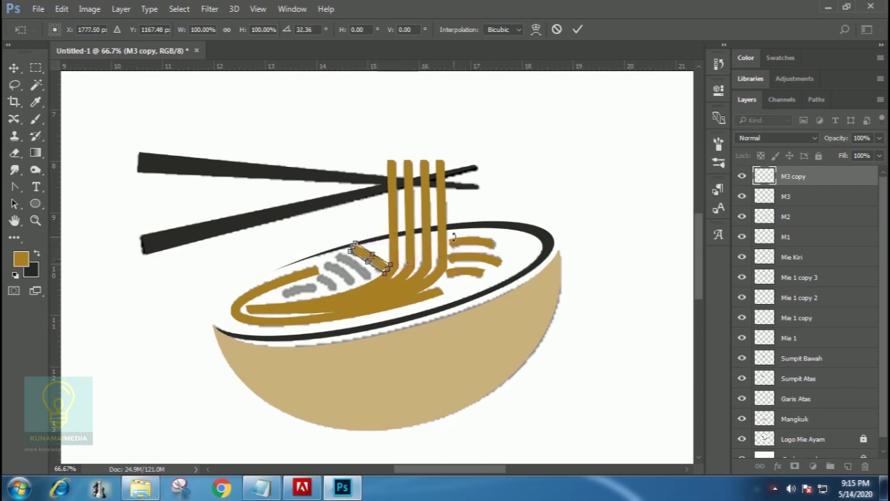
{"action": "key", "text": "Return"}
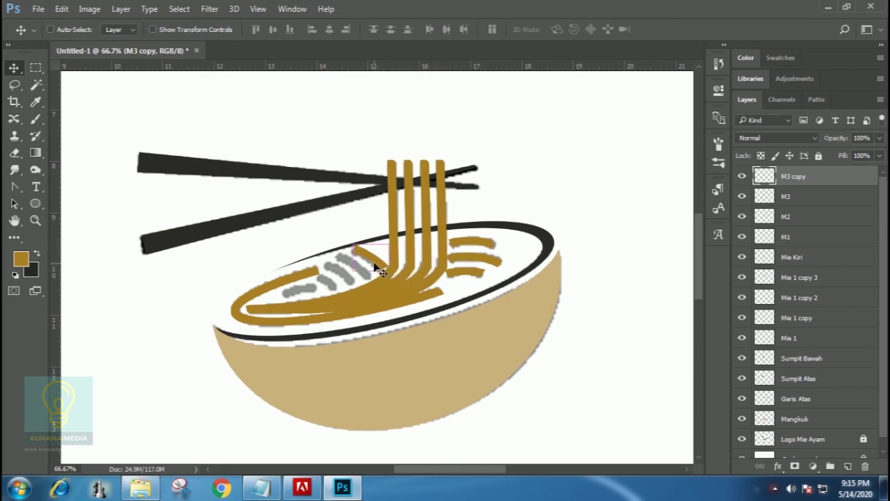
- Duplicate the rotated noodle twice and place the copies over the next two grey noodles to its left
{"action": "key", "text": "ctrl+j"}
{"action": "left_click_drag", "start_coordinate": [374, 261], "coordinate": [342, 279]}
{"action": "key", "text": "ctrl"}
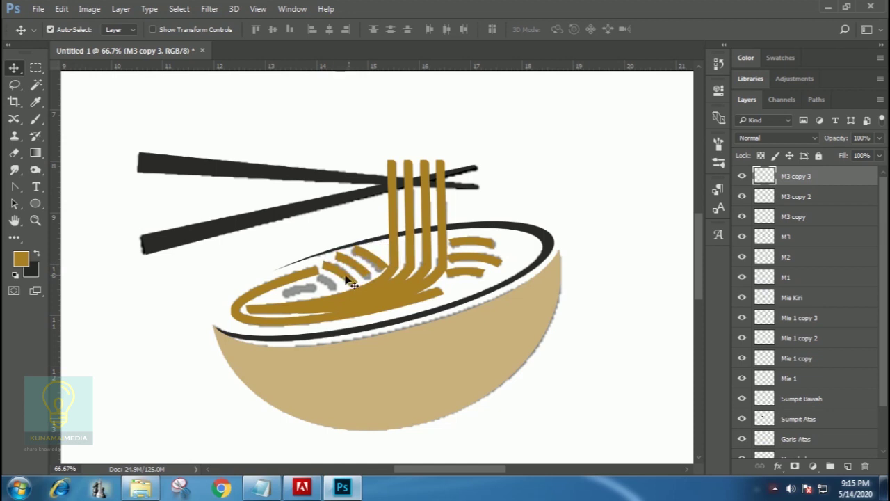
- Duplicate the M3 copy 3 noodle and fit the copy with Free Transform over the short grey noodle to its lower left
{"action": "key", "text": "ctrl"}
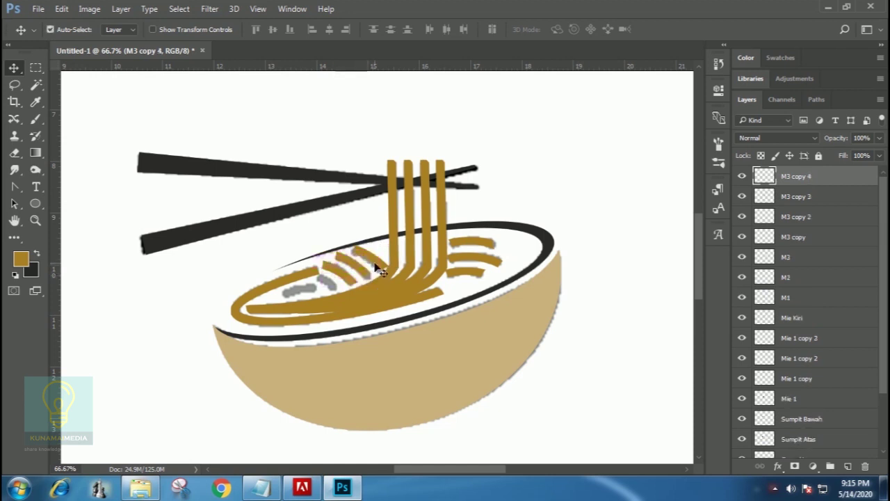
{"action": "mouse_move", "coordinate": [344, 275]}
{"action": "left_mouse_down"}
{"action": "mouse_move", "coordinate": [339, 295]}
{"action": "mouse_move", "coordinate": [376, 278]}
{"action": "mouse_move", "coordinate": [377, 287]}
{"action": "mouse_move", "coordinate": [327, 285]}
{"action": "mouse_move", "coordinate": [299, 303]}
{"action": "mouse_move", "coordinate": [321, 309]}
{"action": "mouse_move", "coordinate": [311, 288]}
{"action": "mouse_move", "coordinate": [334, 279]}
{"action": "left_mouse_up"}
{"action": "key", "text": "ctrl+t"}
{"action": "key", "text": "Return"}
- Duplicate the M3 copy 4 noodle and rotate the copy about -59° over the leftmost grey noodle in the bowl
{"action": "key", "text": "ctrl+j"}
{"action": "key", "text": "ctrl+t"}
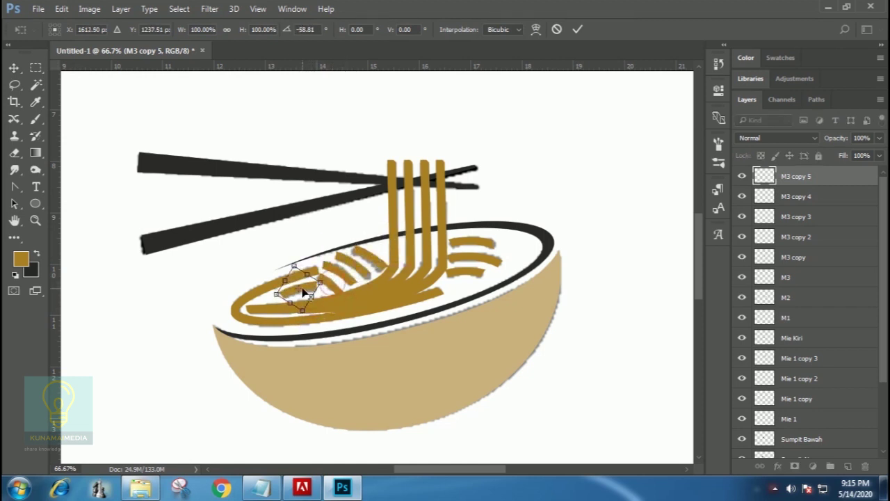
{"action": "left_click_drag", "start_coordinate": [312, 291], "coordinate": [312, 293]}
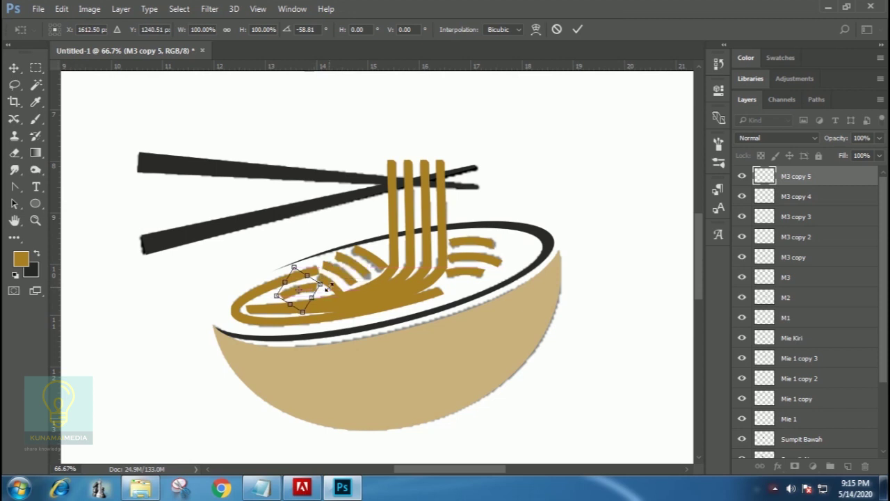
{"action": "key", "text": "Return"}
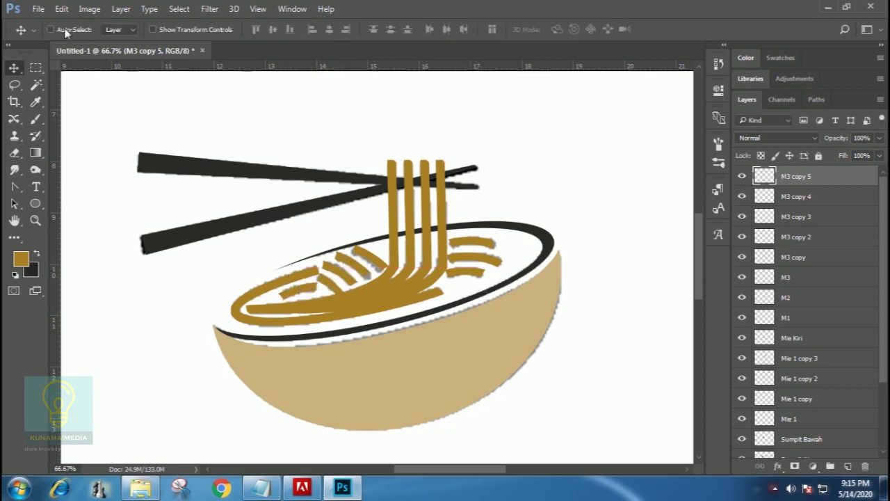
- Erase the lower end of the M3 copy 4 noodle where it runs into the large noodle mass, then select layer M3 copy 3
{"action": "left_click", "coordinate": [14, 153]}
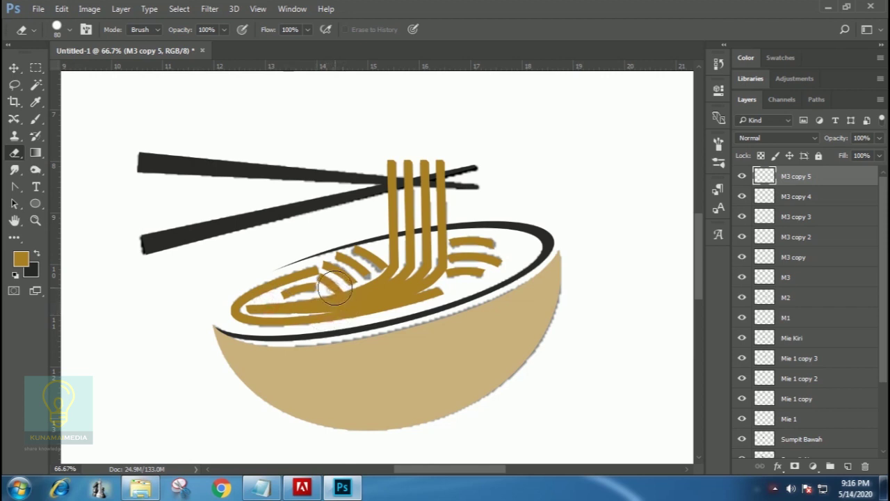
{"action": "left_click", "coordinate": [799, 197]}
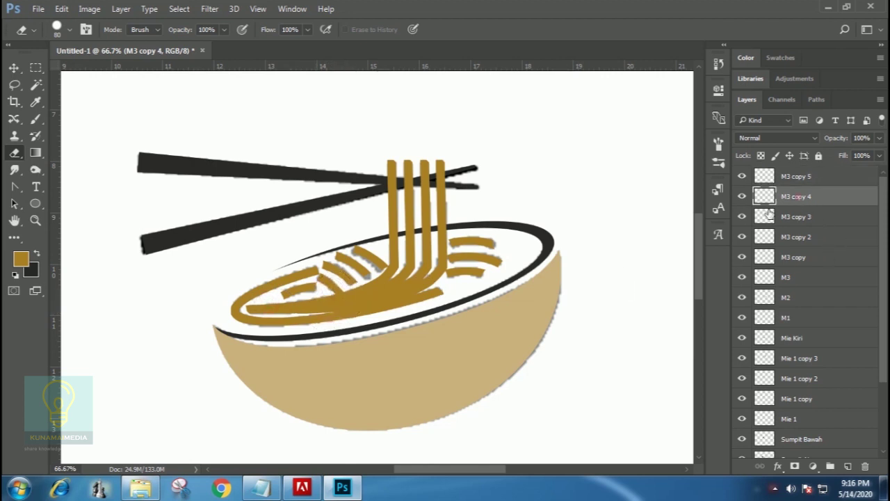
{"action": "left_click", "coordinate": [347, 303]}
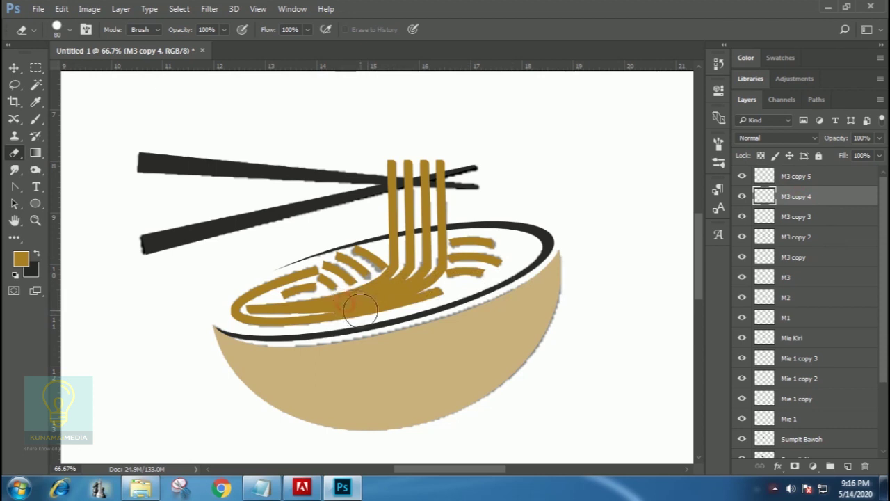
{"action": "left_click", "coordinate": [800, 217]}
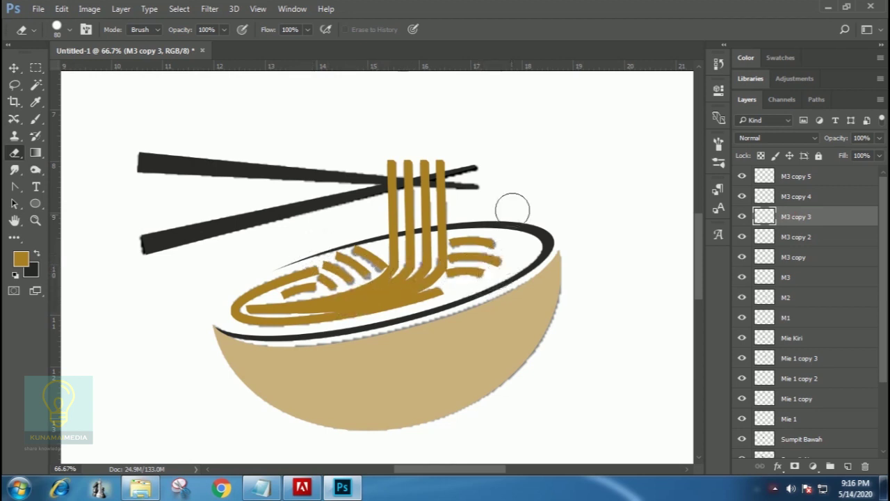
{"action": "left_click", "coordinate": [13, 67]}
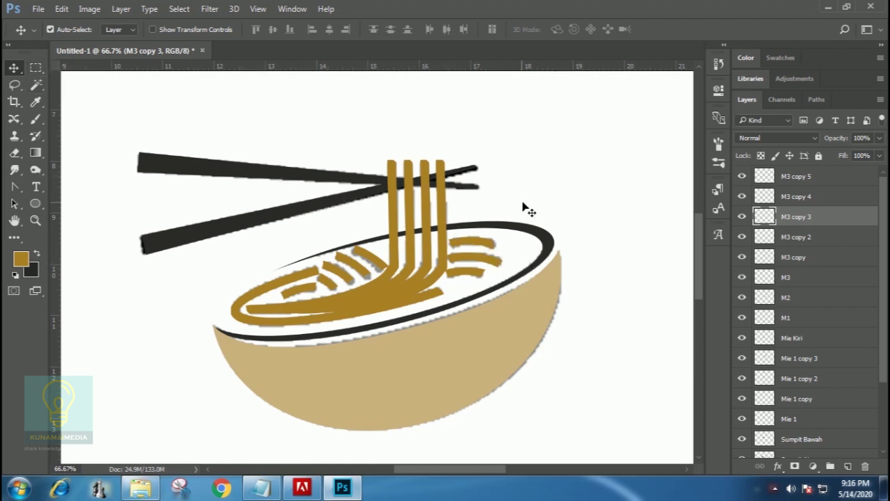
- Draw a rectangular selection in the empty area above the upper chopstick and add a new layer above M3 copy 5
{"action": "left_click", "coordinate": [36, 70]}
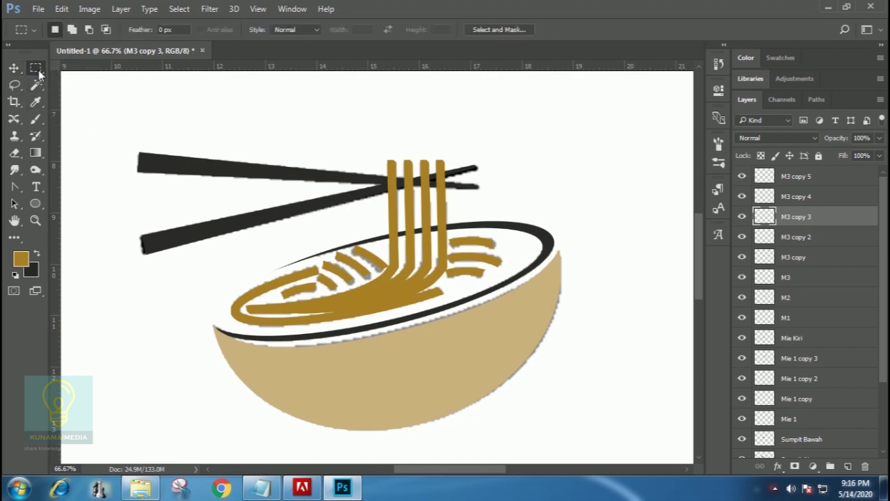
{"action": "left_click_drag", "start_coordinate": [239, 89], "coordinate": [351, 144]}
{"action": "left_click", "coordinate": [823, 179]}
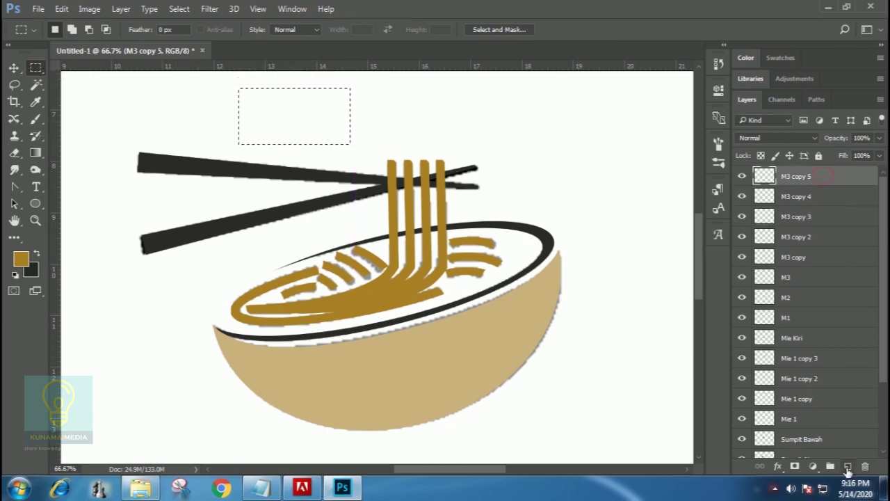
{"action": "left_click", "coordinate": [848, 466]}
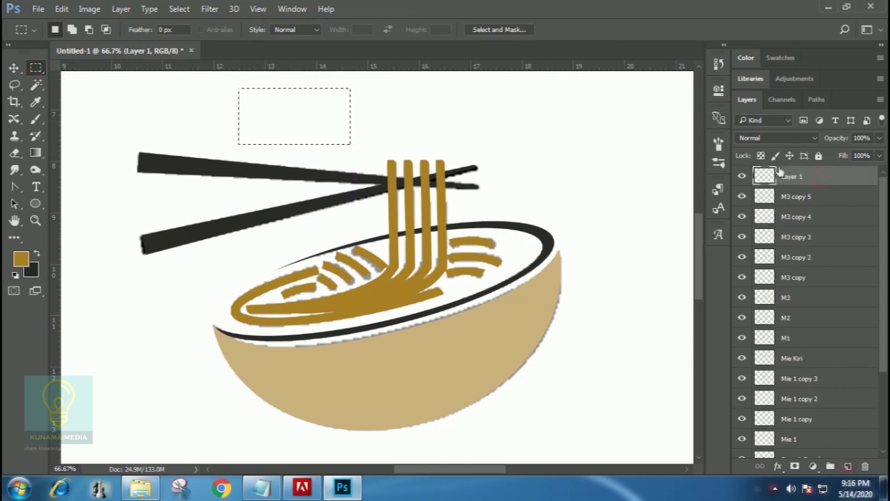
- Stroke the rectangular selection on Layer 1 with a 25 px centered line in the noodle brown
{"action": "left_click", "coordinate": [61, 9]}
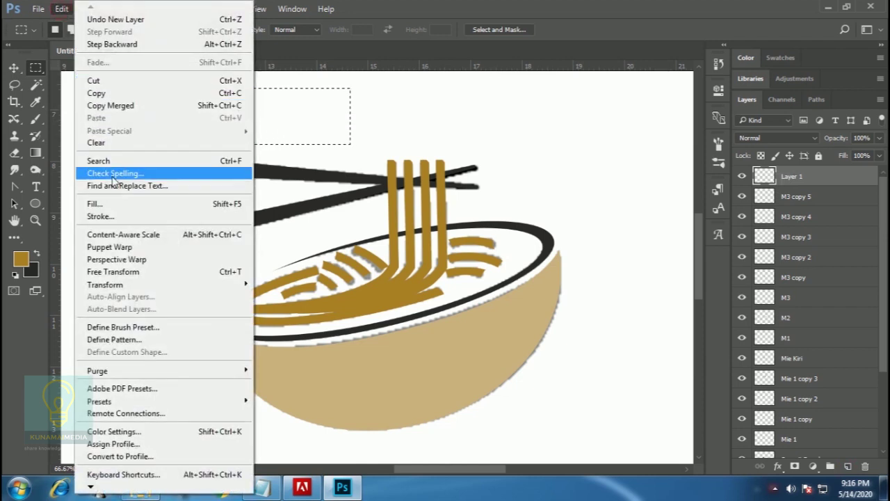
{"action": "left_click", "coordinate": [100, 216]}
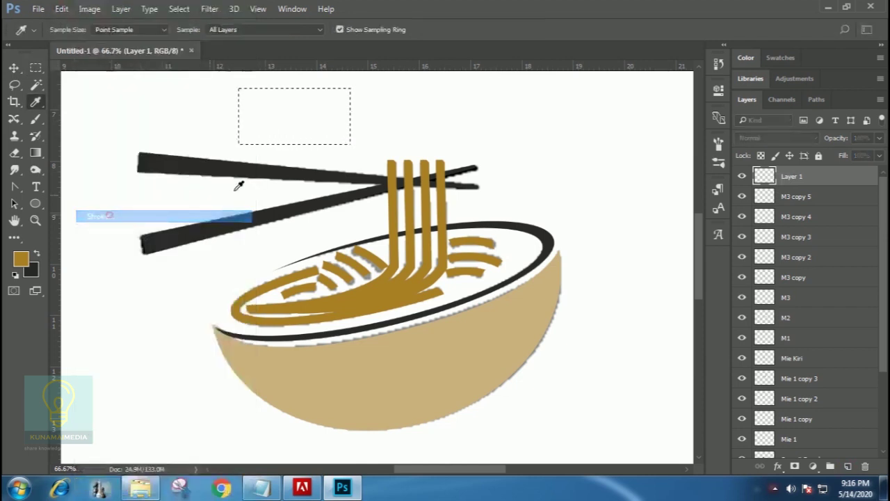
{"action": "left_click", "coordinate": [568, 180]}
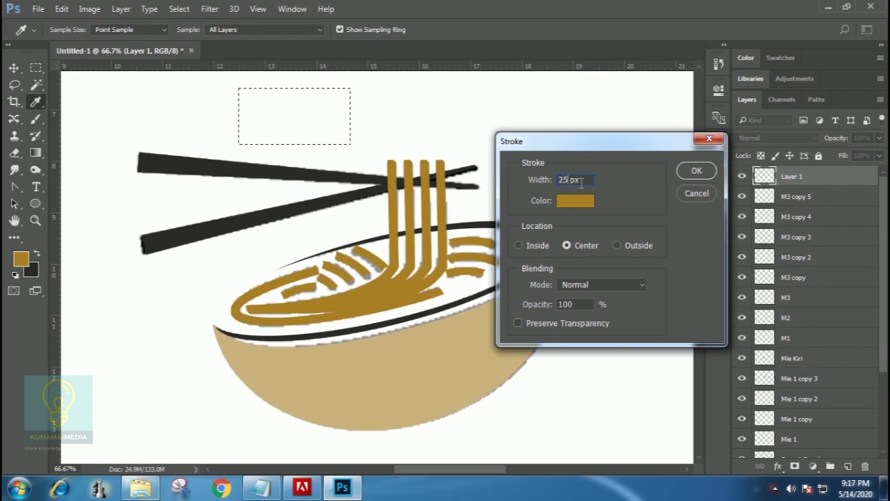
{"action": "type", "text": "25"}
{"action": "left_click", "coordinate": [701, 174]}
- Delete the left, lower and right sides of the stroked rectangle so only a straight horizontal bar is left, and deselect
{"action": "key", "text": "m"}
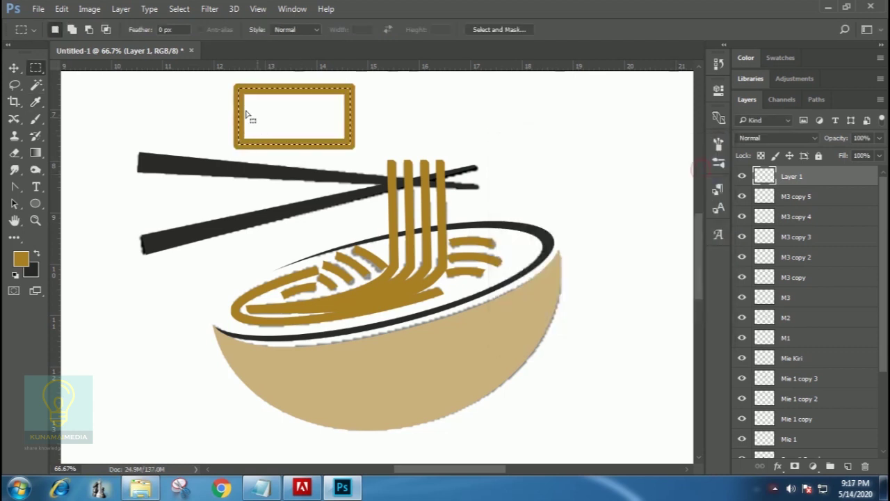
{"action": "left_click_drag", "start_coordinate": [253, 128], "coordinate": [253, 162]}
{"action": "key", "text": "Delete"}
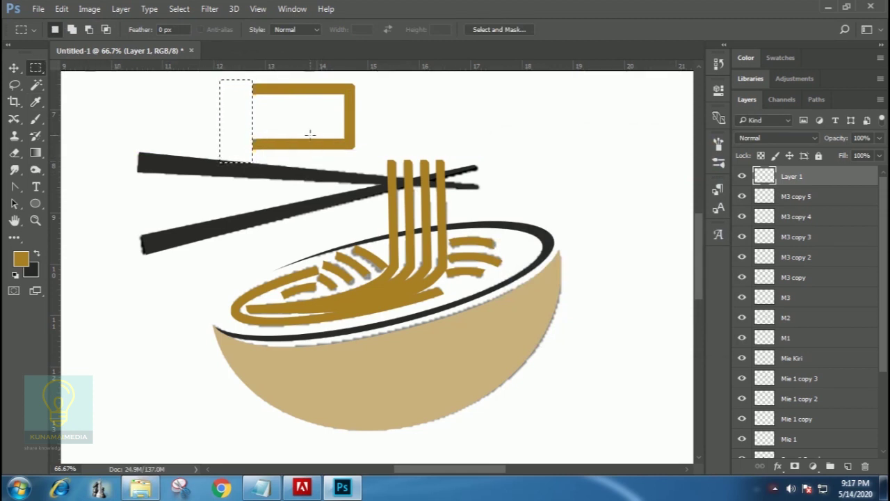
{"action": "left_click", "coordinate": [203, 100]}
{"action": "mouse_move", "coordinate": [202, 100]}
{"action": "left_mouse_down"}
{"action": "mouse_move", "coordinate": [374, 132]}
{"action": "mouse_move", "coordinate": [397, 199]}
{"action": "left_mouse_up"}
{"action": "key", "text": "Delete"}
{"action": "left_click", "coordinate": [440, 103]}
{"action": "left_click_drag", "start_coordinate": [340, 74], "coordinate": [406, 135]}
{"action": "key", "text": "Delete"}
{"action": "left_click", "coordinate": [462, 98]}
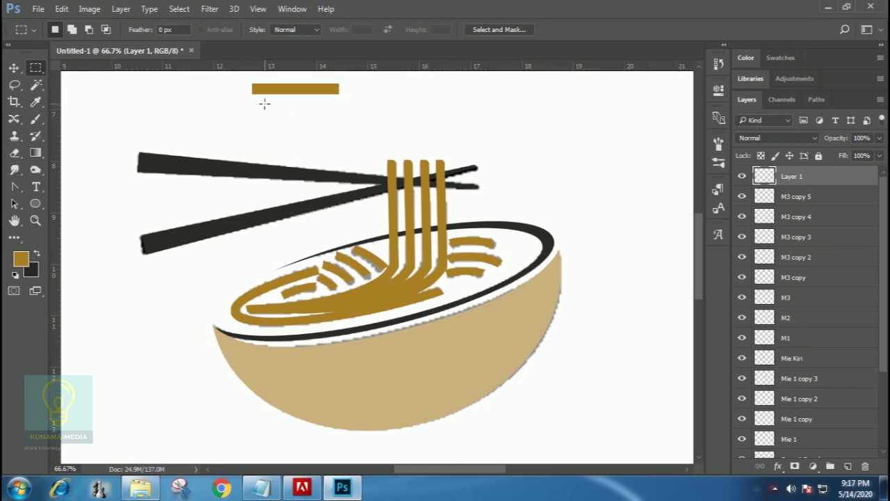
- Draw an elliptical path about 104 by 78 px and align its left edge with the left end of the bar
{"action": "right_click", "coordinate": [36, 204]}
{"action": "left_click", "coordinate": [75, 228]}
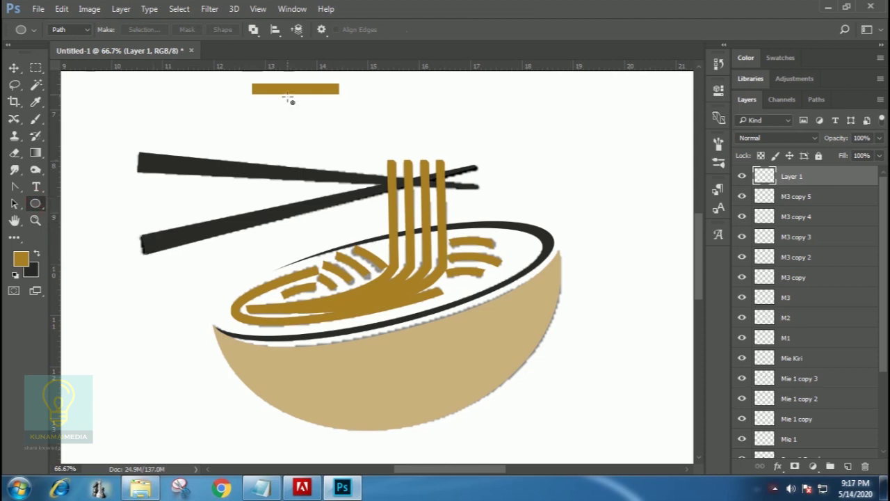
{"action": "left_click_drag", "start_coordinate": [258, 78], "coordinate": [303, 109]}
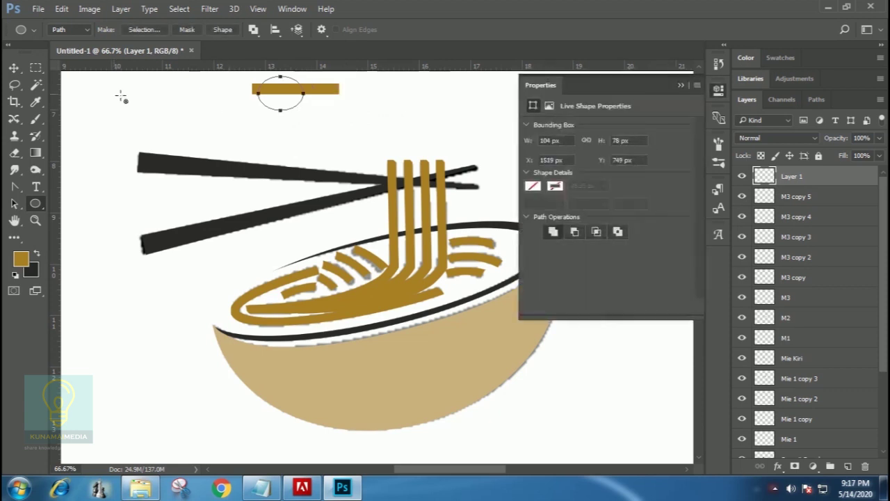
{"action": "left_click", "coordinate": [15, 204]}
{"action": "left_click_drag", "start_coordinate": [290, 108], "coordinate": [291, 103]}
{"action": "key", "text": "Down"}
{"action": "key", "text": "Left"}
{"action": "key", "text": "Left"}
{"action": "key", "text": "Left"}
{"action": "left_click_drag", "start_coordinate": [346, 104], "coordinate": [424, 135]}
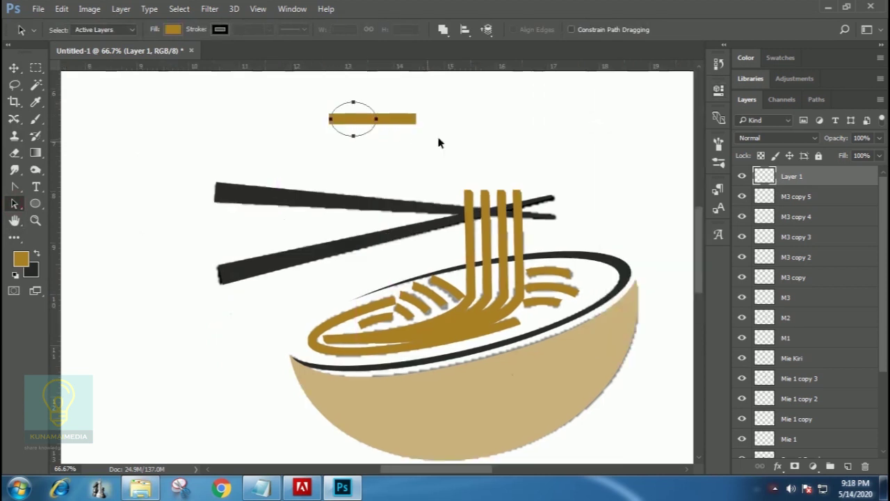
- Convert the ellipse to a selection, invert it and erase the bar's left end outside the curve to round it off
{"action": "key", "text": "ctrl+Return"}
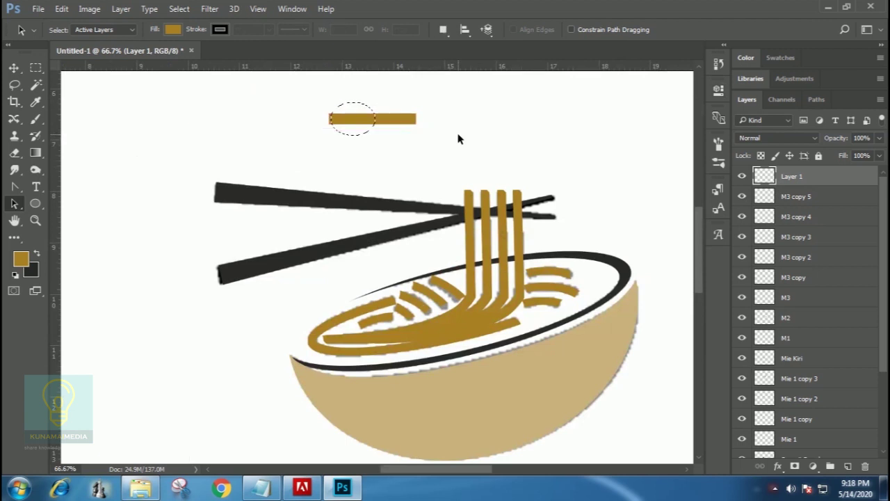
{"action": "left_click", "coordinate": [179, 9]}
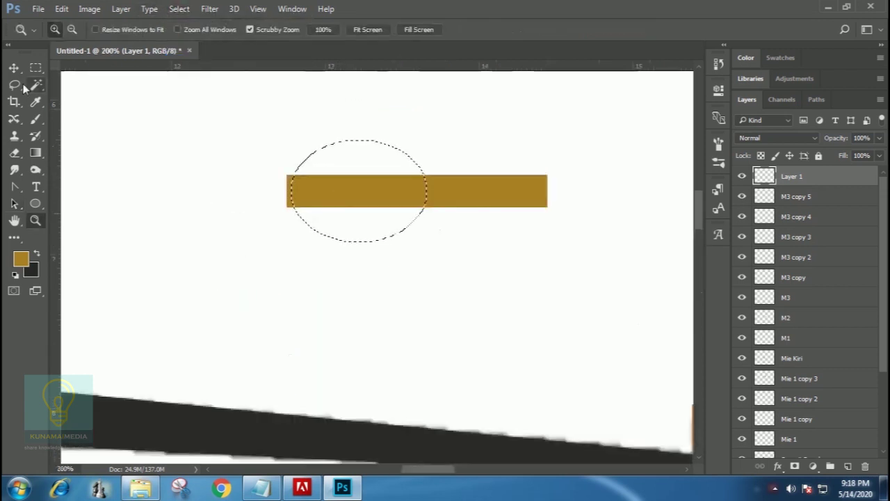
{"action": "left_click", "coordinate": [14, 152]}
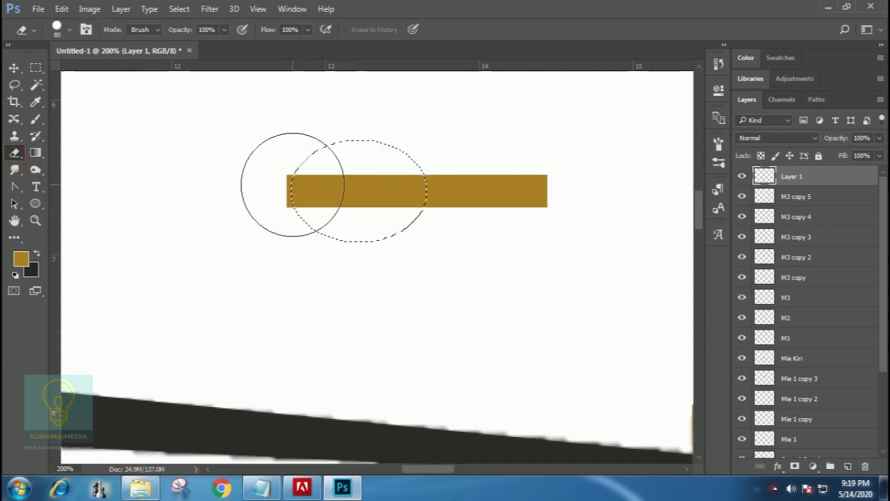
{"action": "left_click_drag", "start_coordinate": [302, 189], "coordinate": [297, 218]}
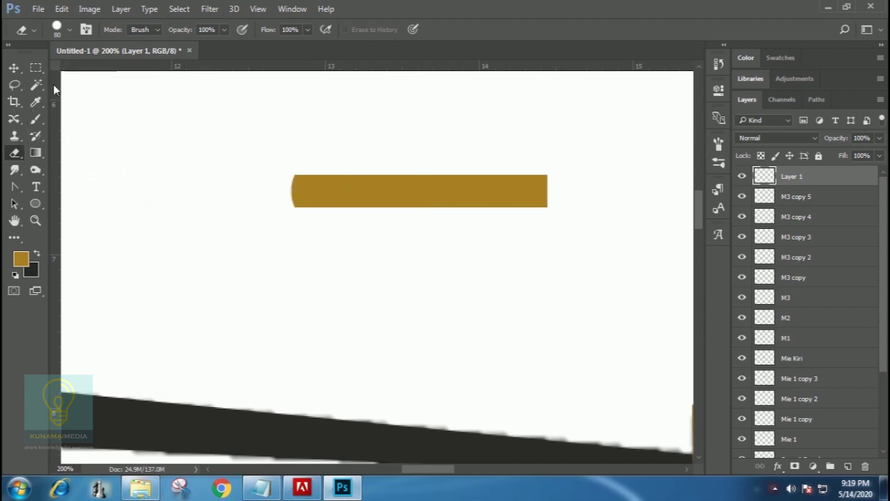
- Draw a tall rectangular selection over the bar's rounded end, fill it with the foreground brown on a new layer and deselect
{"action": "left_click", "coordinate": [36, 67]}
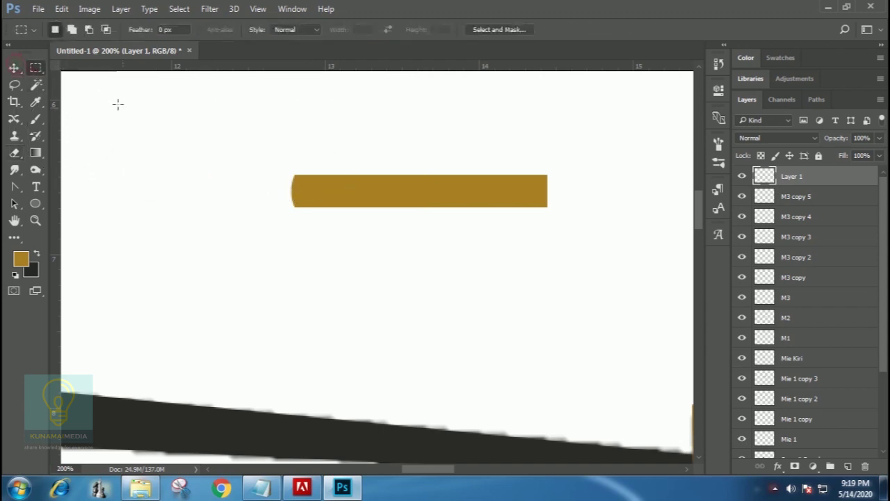
{"action": "left_click_drag", "start_coordinate": [212, 119], "coordinate": [330, 269]}
{"action": "left_click", "coordinate": [849, 466]}
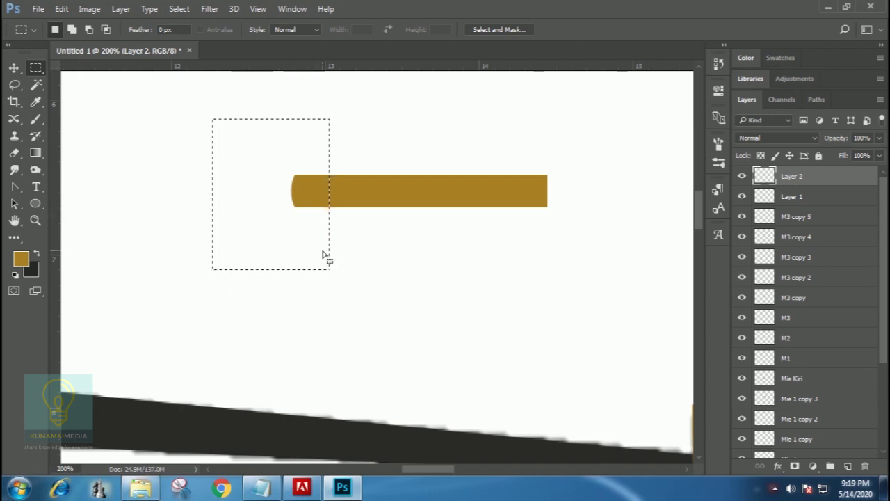
{"action": "key", "text": "alt+BackSpace"}
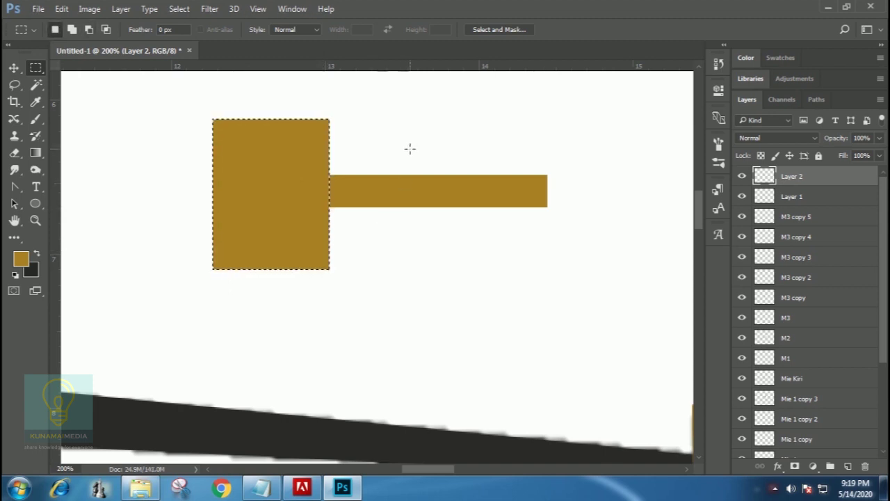
{"action": "key", "text": "ctrl+d"}
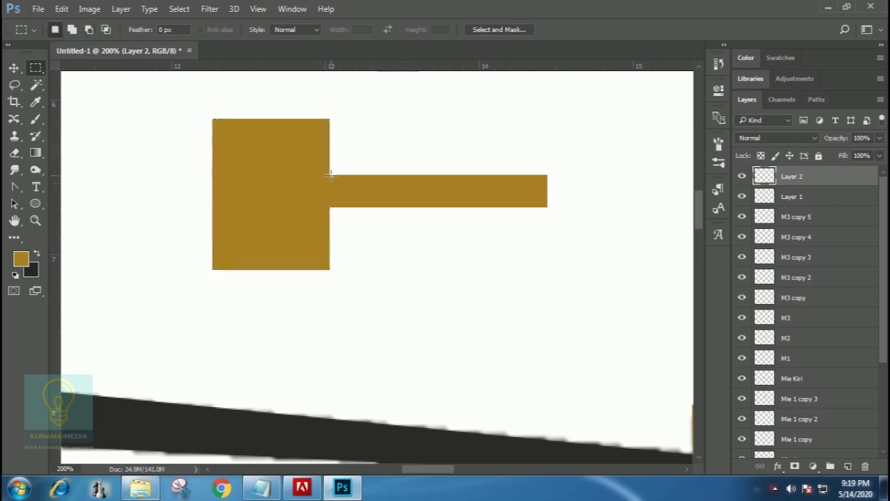
- Cut the rounded bar's outline out of the block on Layer 2, and delete Layer 1
{"action": "left_click", "coordinate": [791, 200]}
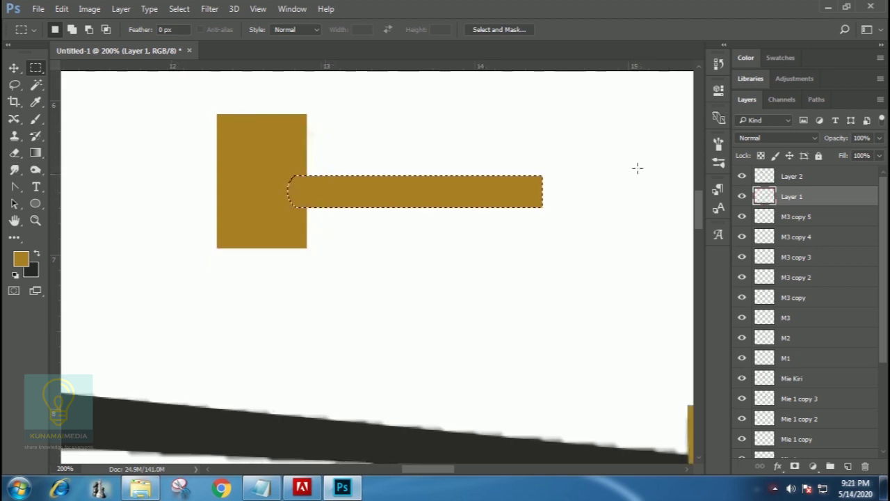
{"action": "left_click", "coordinate": [782, 178]}
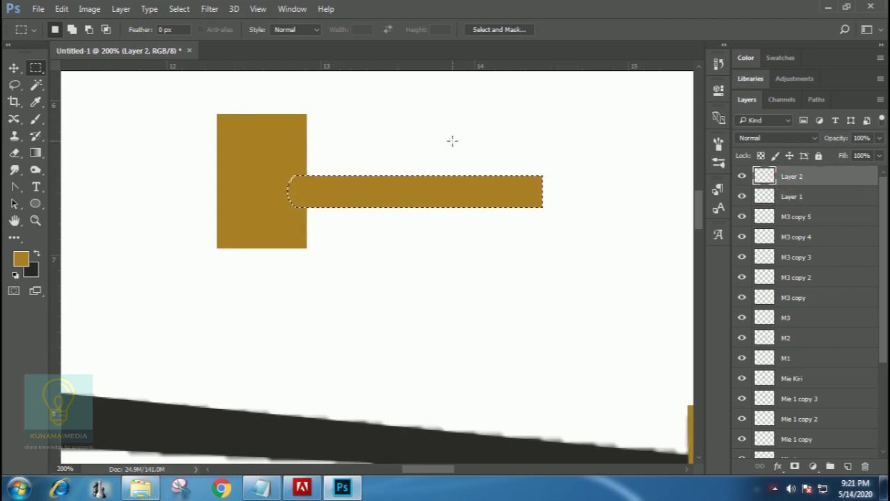
{"action": "left_click", "coordinate": [741, 199]}
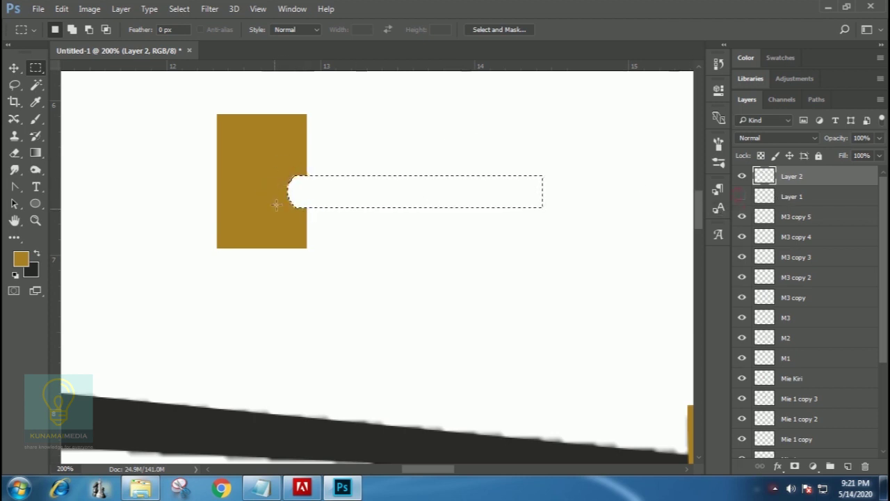
{"action": "left_click", "coordinate": [796, 197]}
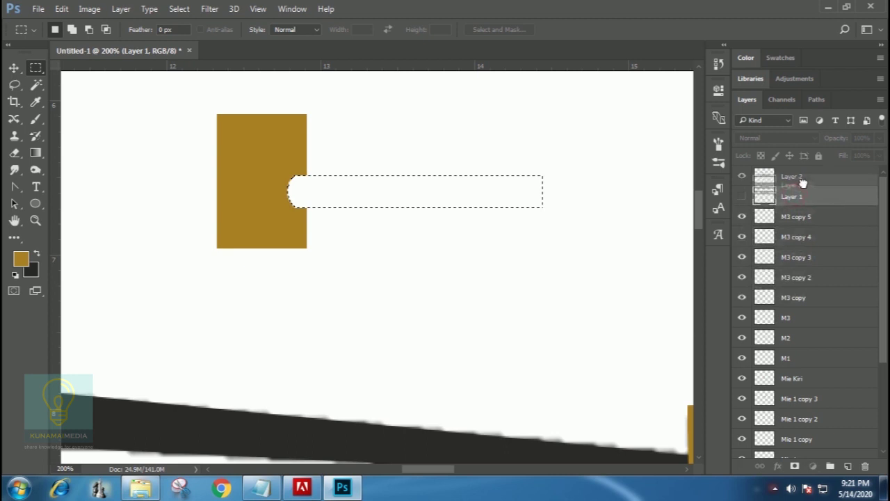
{"action": "left_click_drag", "start_coordinate": [798, 196], "coordinate": [865, 465]}
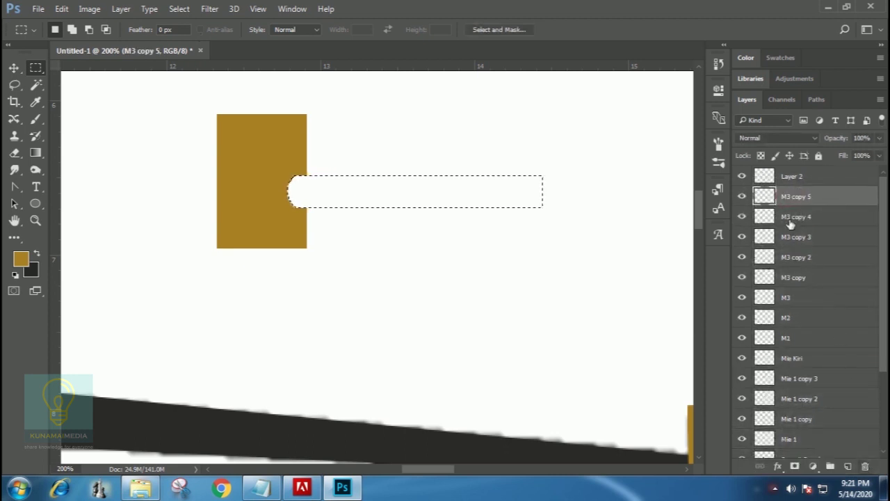
{"action": "left_click", "coordinate": [795, 178]}
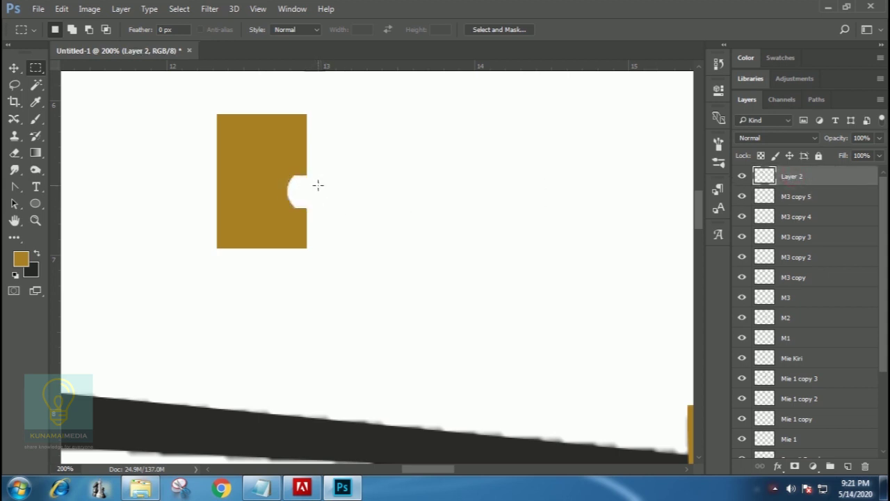
- Move the notched block down to the slanted noodles in the bowl and hide the Logo Mie Ayam layer
{"action": "left_click", "coordinate": [14, 68]}
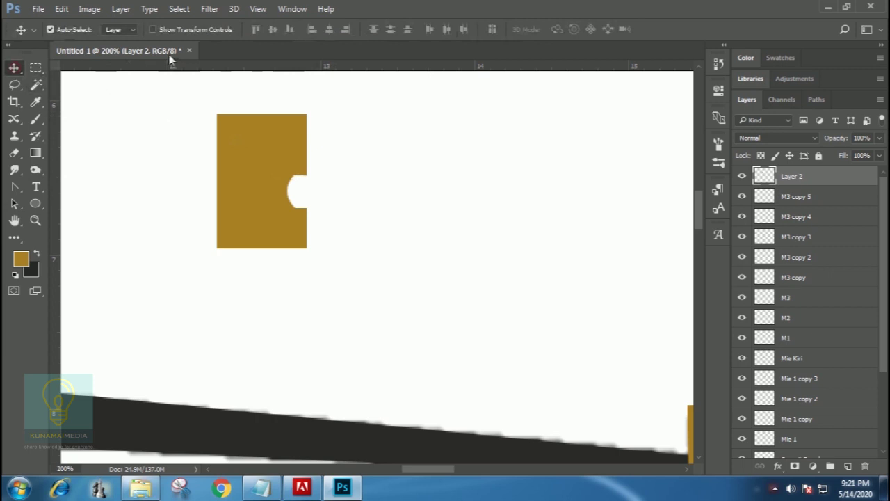
{"action": "left_click", "coordinate": [35, 221]}
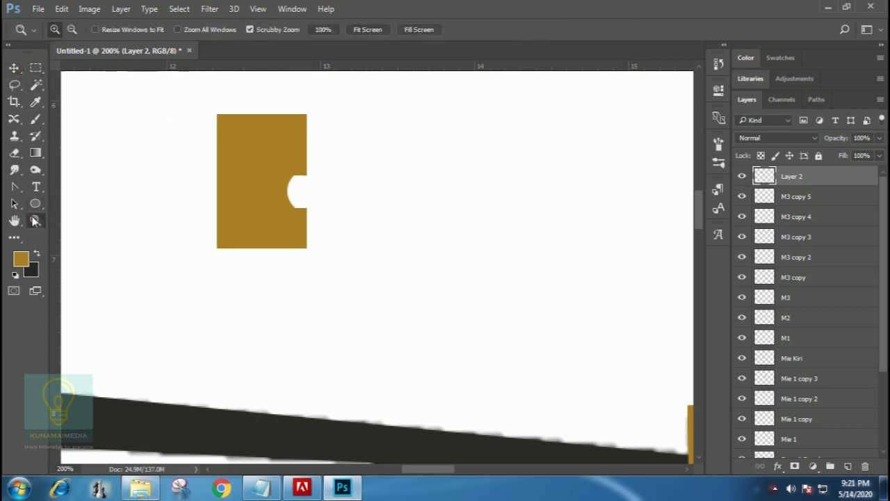
{"action": "left_click", "coordinate": [368, 30]}
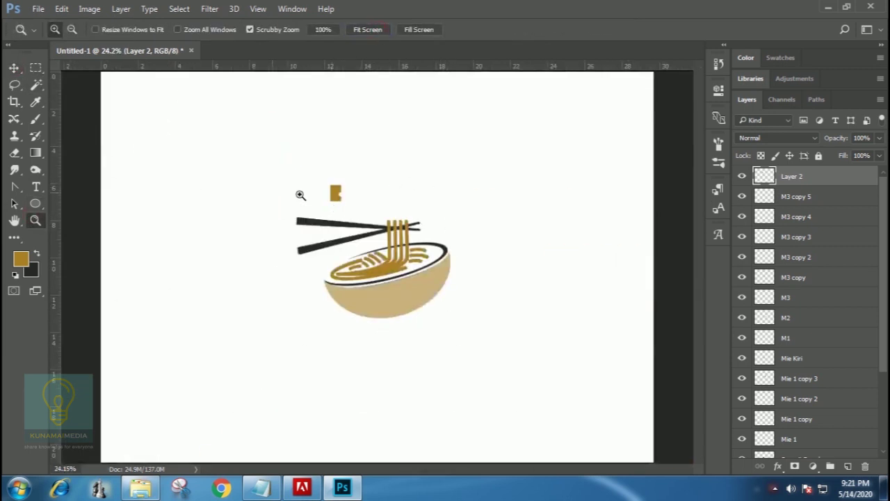
{"action": "left_click", "coordinate": [14, 68]}
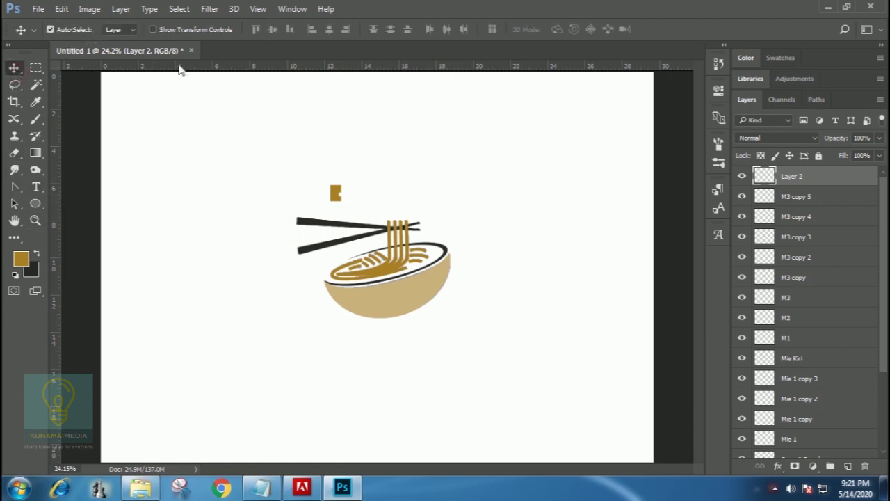
{"action": "left_click_drag", "start_coordinate": [335, 199], "coordinate": [361, 253]}
{"action": "scroll", "coordinate": [884, 361], "scroll_direction": "down", "scroll_amount": 5}
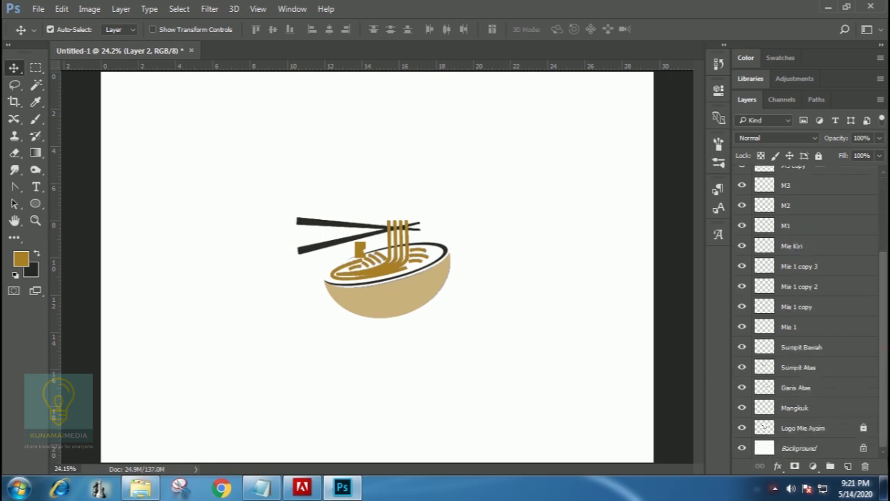
{"action": "left_click", "coordinate": [742, 429]}
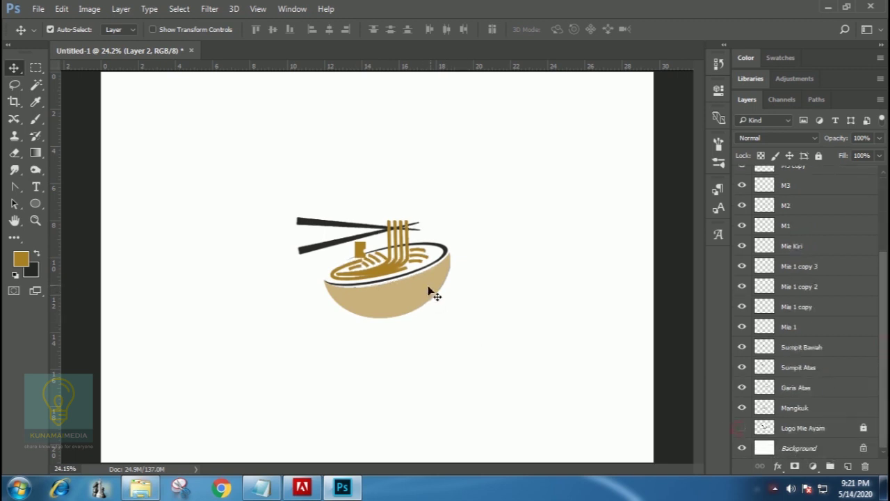
- Rotate the notched block about 15° and fit its notch over the upper end of the slanted noodle nearest the lifted strands
{"action": "left_click", "coordinate": [34, 220]}
{"action": "left_click_drag", "start_coordinate": [354, 234], "coordinate": [466, 312]}
{"action": "left_click_drag", "start_coordinate": [537, 363], "coordinate": [433, 213]}
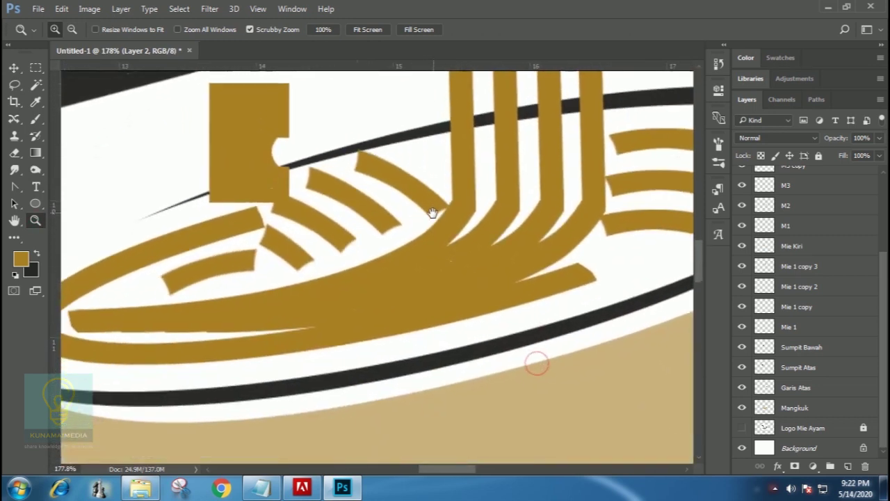
{"action": "left_click", "coordinate": [14, 68]}
{"action": "left_click_drag", "start_coordinate": [252, 107], "coordinate": [345, 113]}
{"action": "key", "text": "ctrl+t"}
{"action": "left_click_drag", "start_coordinate": [396, 80], "coordinate": [414, 93]}
{"action": "mouse_move", "coordinate": [354, 136]}
{"action": "left_mouse_down"}
{"action": "mouse_move", "coordinate": [340, 126]}
{"action": "mouse_move", "coordinate": [353, 131]}
{"action": "left_mouse_up"}
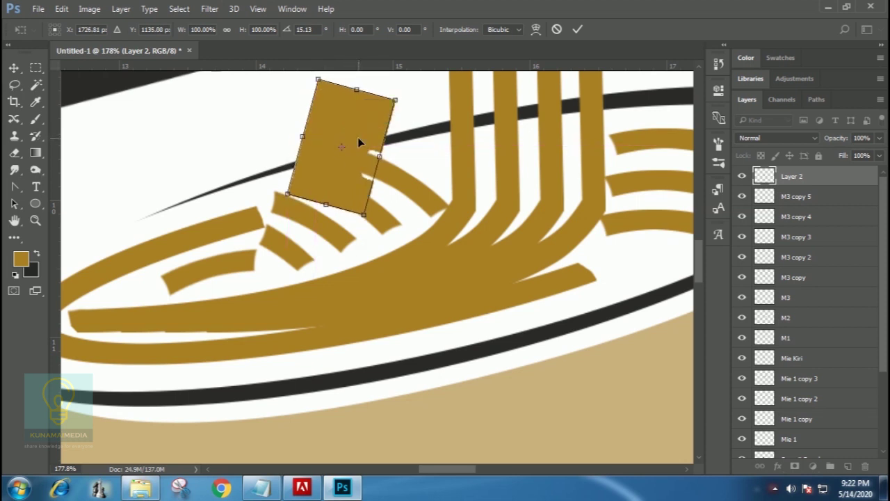
{"action": "key", "text": "Return"}
- Use the notched block's outline as a selection to trim the end of the M3 copy noodle into a rounded tip, and deselect
{"action": "left_click", "coordinate": [768, 178], "text": "ctrl"}
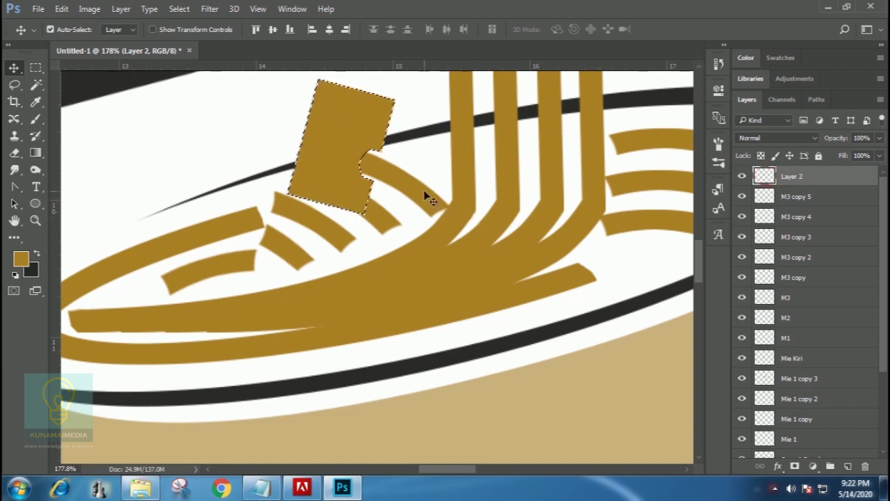
{"action": "left_click", "coordinate": [791, 282]}
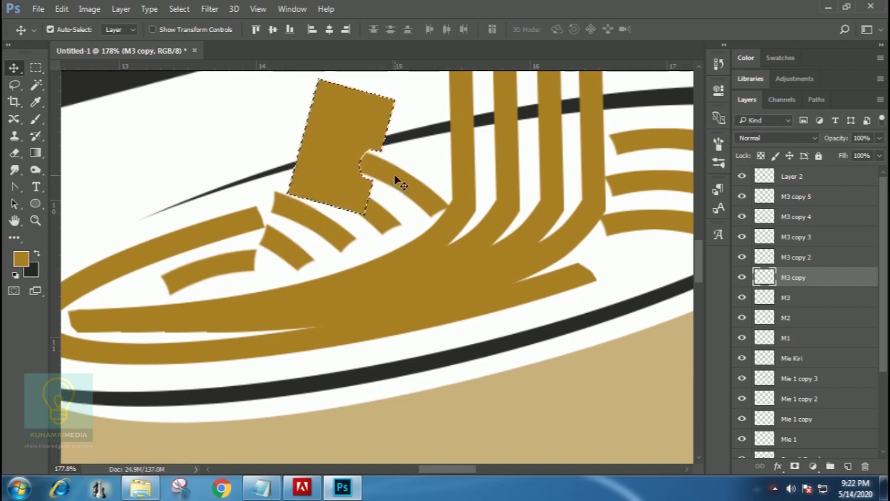
{"action": "key", "text": "ctrl+d"}
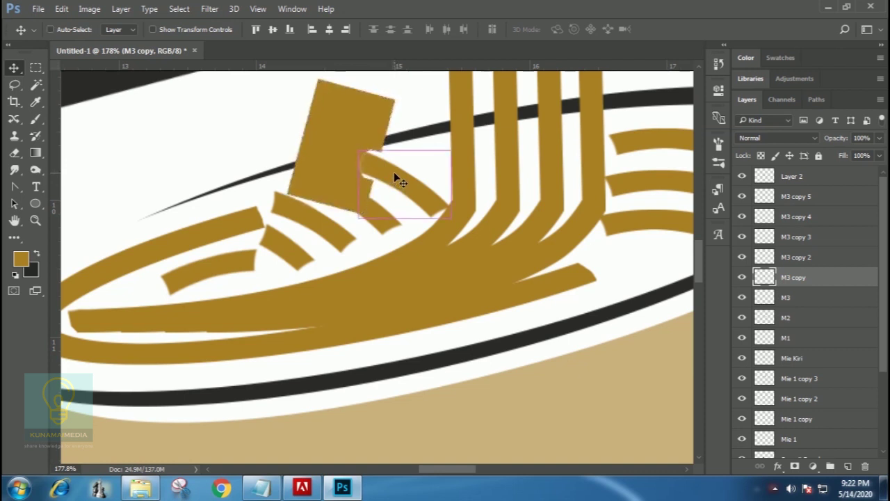
- Fit the notched block, rotated about 4.4°, over the upper end of the M3 copy 2 noodle and trim that end with its outline
{"action": "left_click_drag", "start_coordinate": [354, 119], "coordinate": [290, 115]}
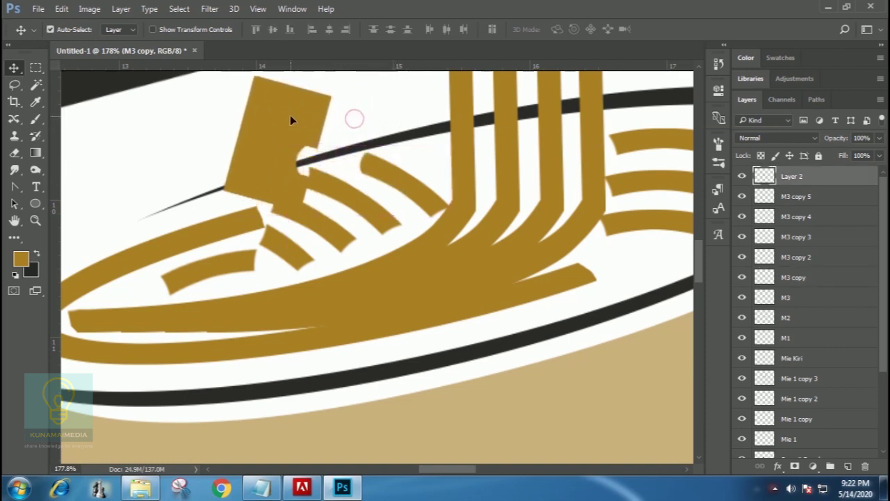
{"action": "left_click_drag", "start_coordinate": [322, 144], "coordinate": [306, 151]}
{"action": "key", "text": "ctrl+t"}
{"action": "left_click_drag", "start_coordinate": [366, 105], "coordinate": [373, 105]}
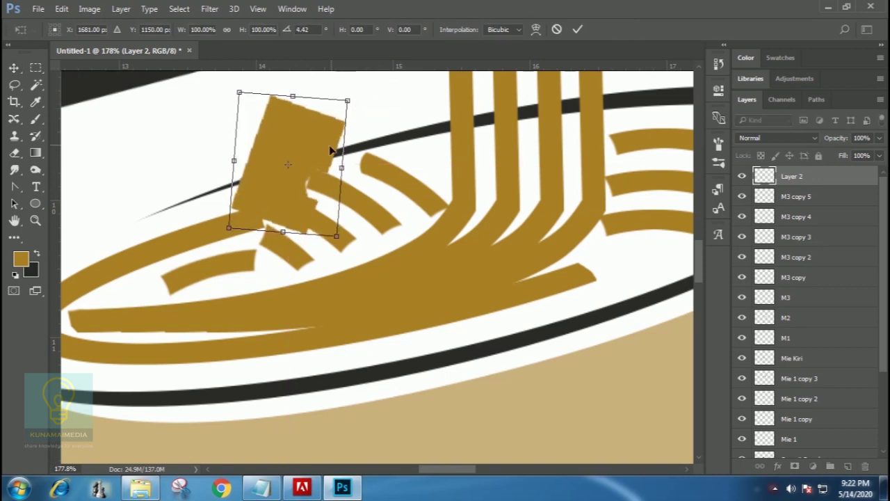
{"action": "left_click_drag", "start_coordinate": [320, 154], "coordinate": [328, 145]}
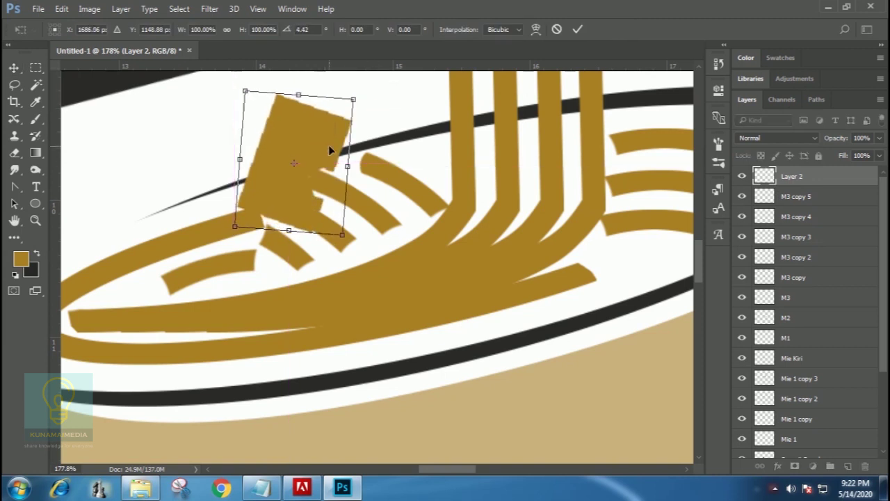
{"action": "key", "text": "Return"}
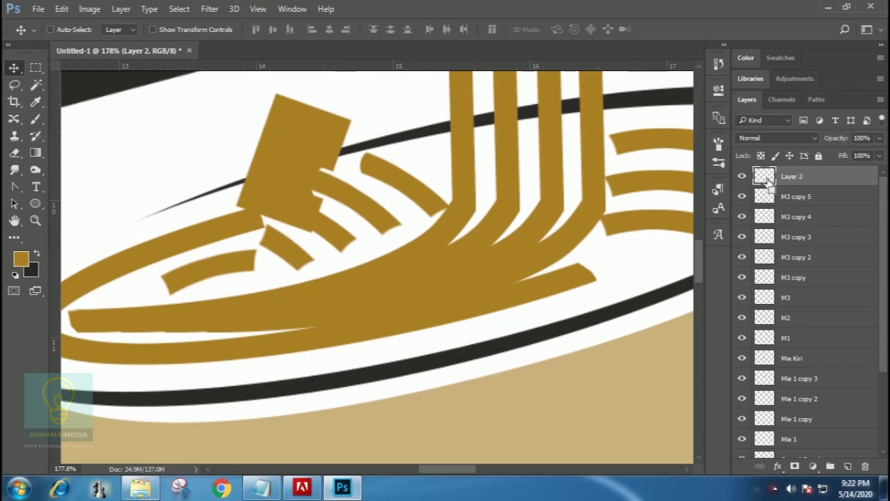
{"action": "left_click", "coordinate": [765, 177], "text": "ctrl"}
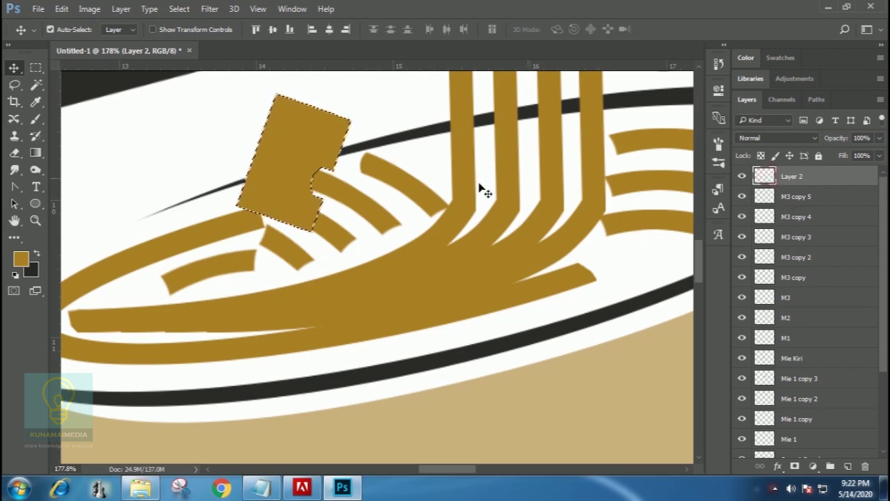
{"action": "left_click", "coordinate": [351, 191], "text": "ctrl"}
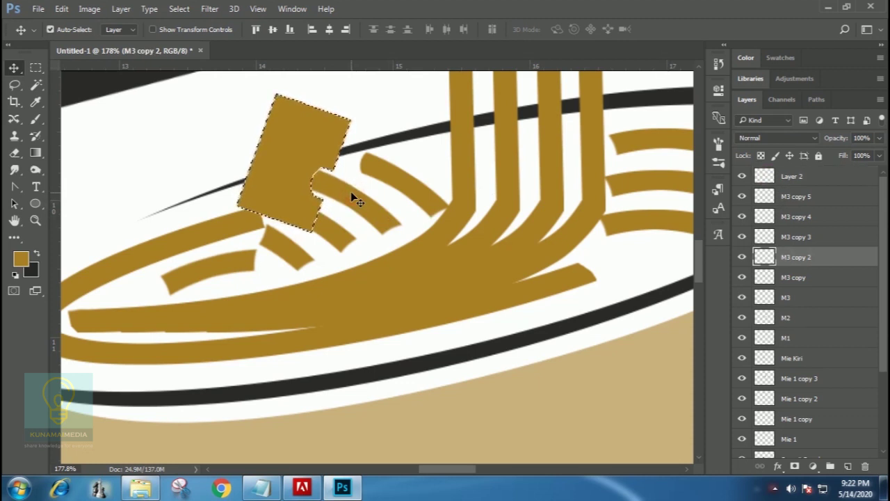
- Shift the notched block onto the upper end of the M3 copy 3 noodle, trim that end with its outline, and deselect
{"action": "left_click_drag", "start_coordinate": [304, 162], "coordinate": [268, 183]}
{"action": "left_click", "coordinate": [766, 177], "text": "ctrl"}
{"action": "left_click", "coordinate": [335, 231]}
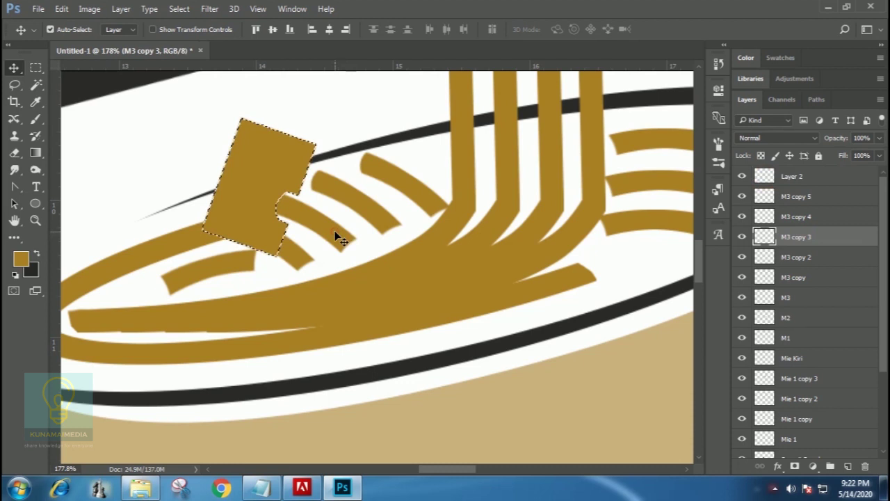
{"action": "key", "text": "Delete"}
{"action": "key", "text": "ctrl+d"}
- Fit the notched block, rotated about 4°, over the upper end of the short M3 copy 4 noodle and trim that end round
{"action": "left_click_drag", "start_coordinate": [255, 183], "coordinate": [276, 209]}
{"action": "key", "text": "ctrl+t"}
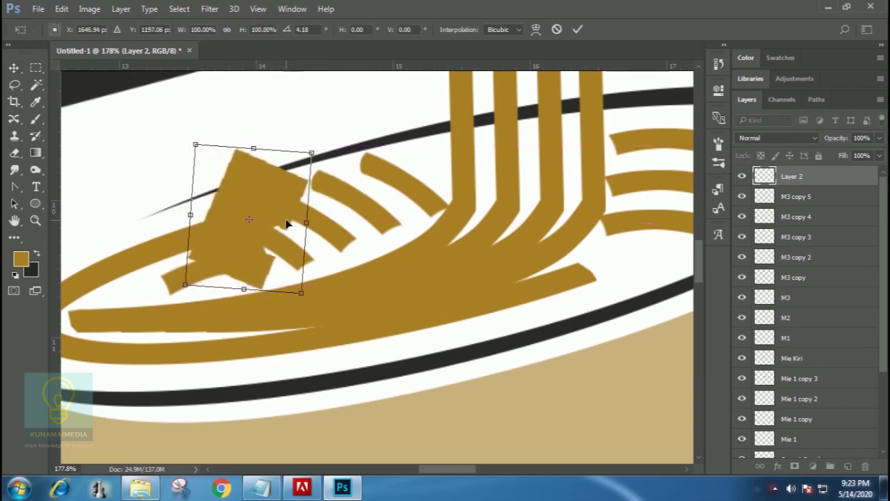
{"action": "key", "text": "Return"}
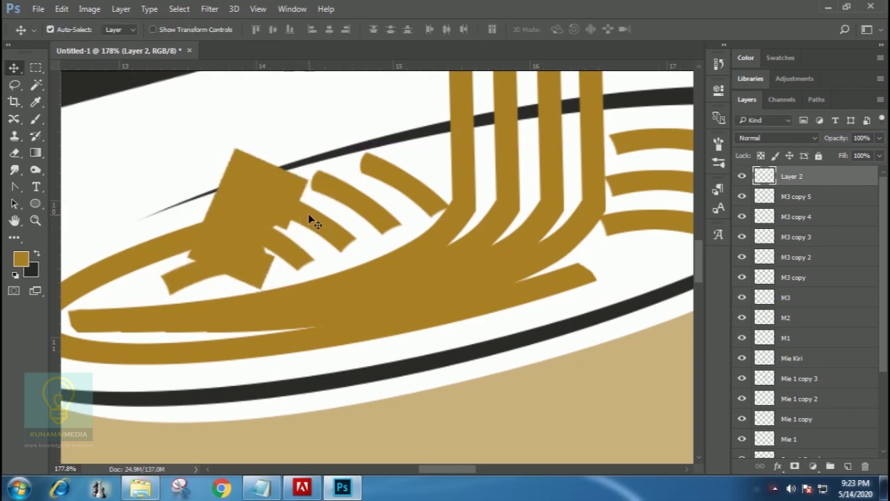
{"action": "left_click", "coordinate": [766, 177], "text": "ctrl"}
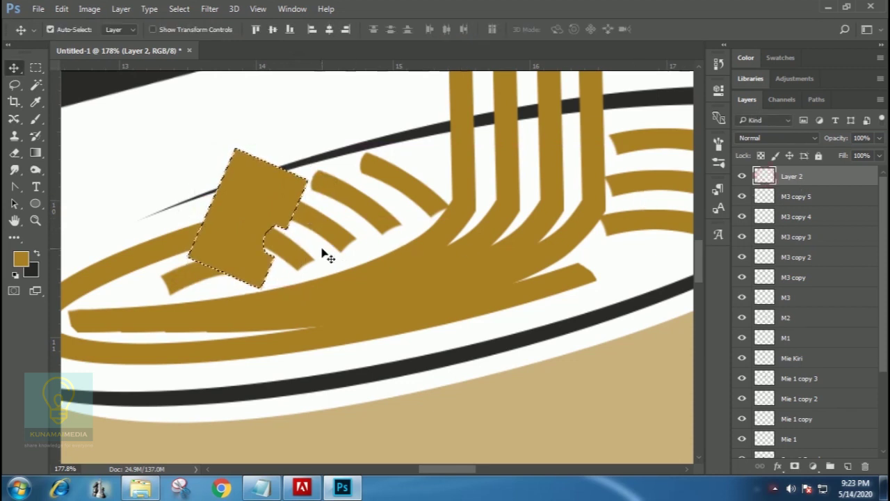
{"action": "left_click", "coordinate": [293, 261], "text": "ctrl"}
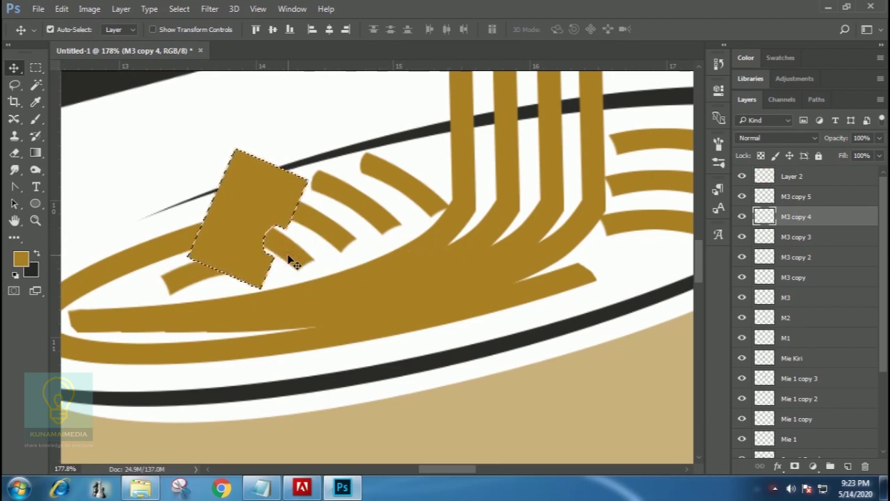
{"action": "key", "text": "ctrl+d"}
- Turn the notched block around, fit it over the right end of the long outer noodle above M3 copy 5, and trim that end round
{"action": "left_click_drag", "start_coordinate": [263, 222], "coordinate": [230, 202]}
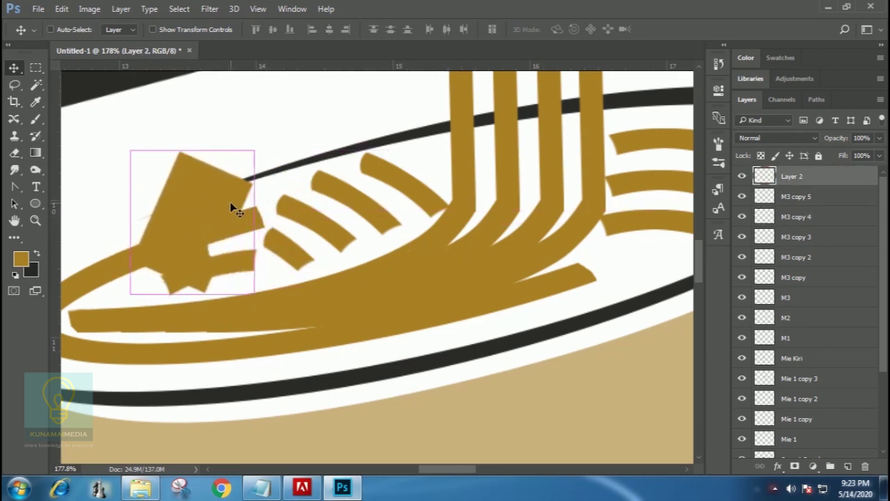
{"action": "key", "text": "ctrl+t"}
{"action": "left_click_drag", "start_coordinate": [304, 137], "coordinate": [157, 301]}
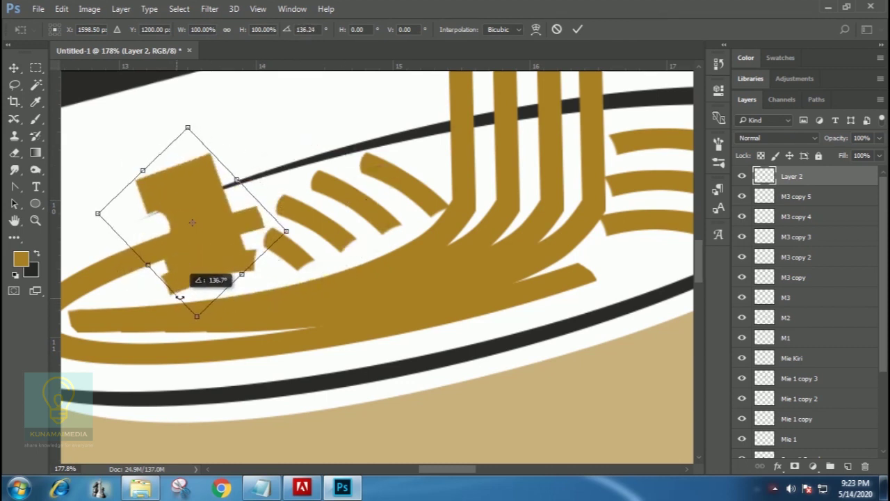
{"action": "left_click_drag", "start_coordinate": [212, 228], "coordinate": [290, 221]}
{"action": "left_click_drag", "start_coordinate": [381, 240], "coordinate": [307, 231]}
{"action": "key", "text": "Return"}
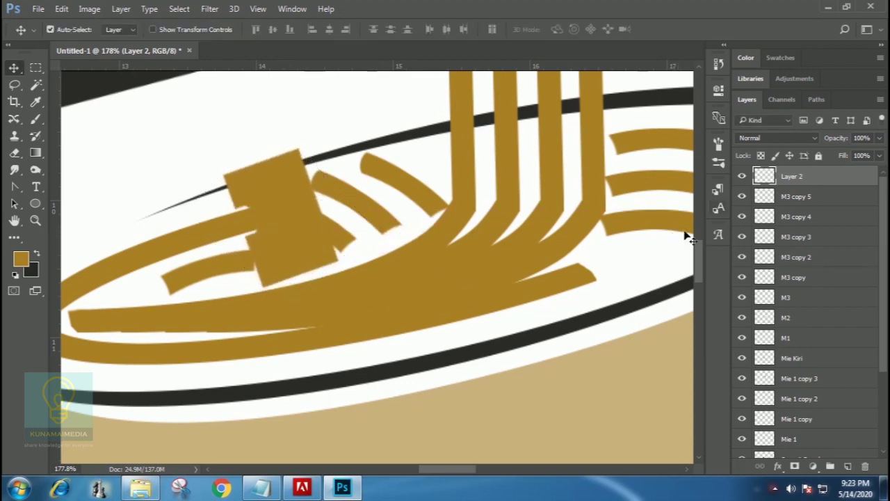
{"action": "left_click", "coordinate": [765, 176], "text": "ctrl"}
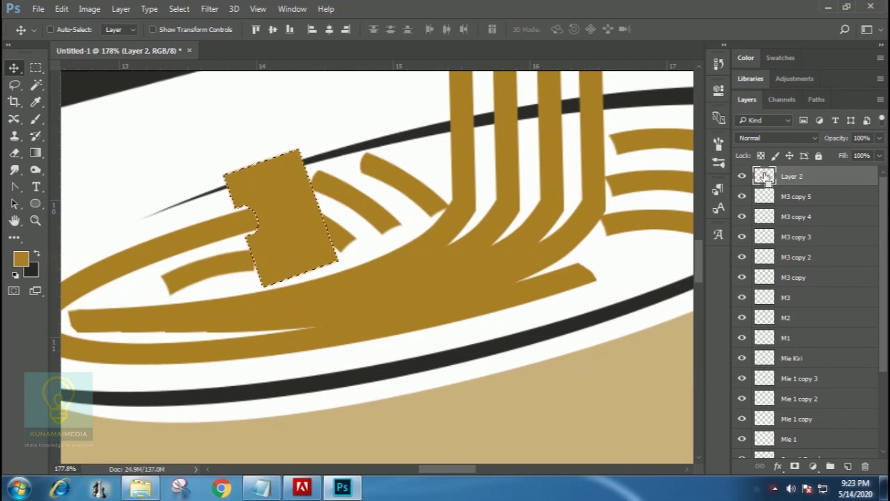
{"action": "left_click", "coordinate": [243, 227], "text": "ctrl"}
- Move the notched block down and rotate it about 9° so its notch fits the right end of the M3 copy 5 noodle
{"action": "left_click_drag", "start_coordinate": [306, 207], "coordinate": [293, 257]}
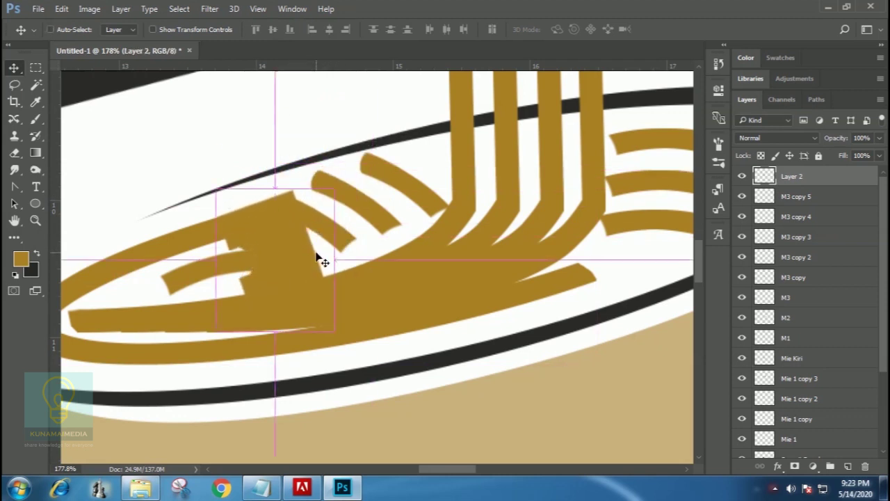
{"action": "key", "text": "ctrl+t"}
{"action": "left_click_drag", "start_coordinate": [362, 233], "coordinate": [373, 244]}
{"action": "left_click_drag", "start_coordinate": [313, 248], "coordinate": [306, 248]}
{"action": "left_click_drag", "start_coordinate": [362, 248], "coordinate": [361, 254]}
{"action": "left_click_drag", "start_coordinate": [306, 252], "coordinate": [304, 252]}
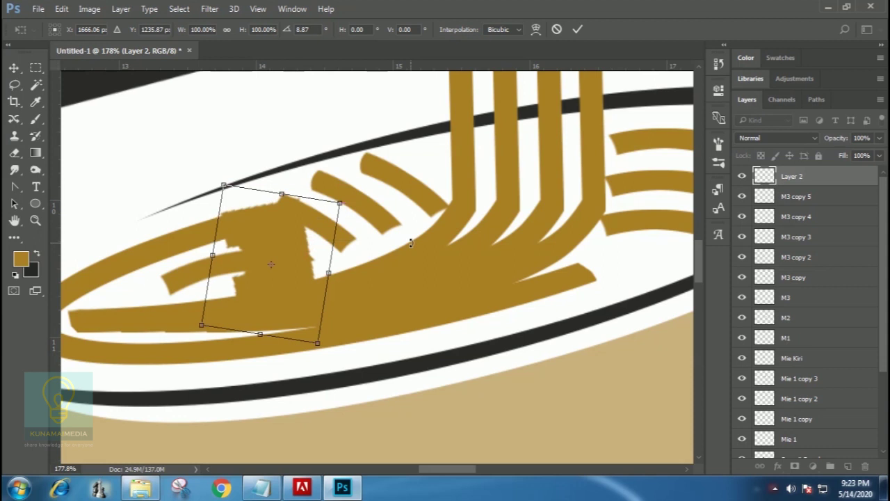
{"action": "key", "text": "Return"}
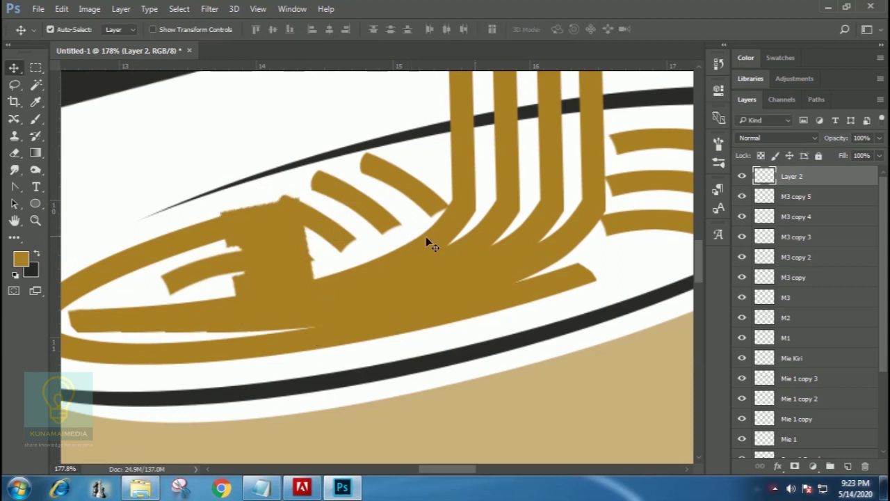
- Trim the right end of the M3 copy 5 noodle with the notched block's outline and deselect
{"action": "left_click", "coordinate": [765, 179], "text": "ctrl"}
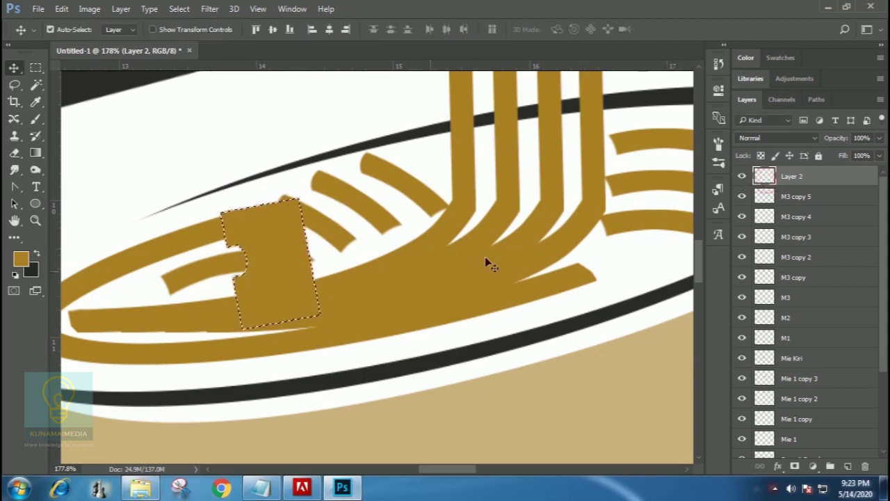
{"action": "left_click", "coordinate": [228, 275], "text": "ctrl"}
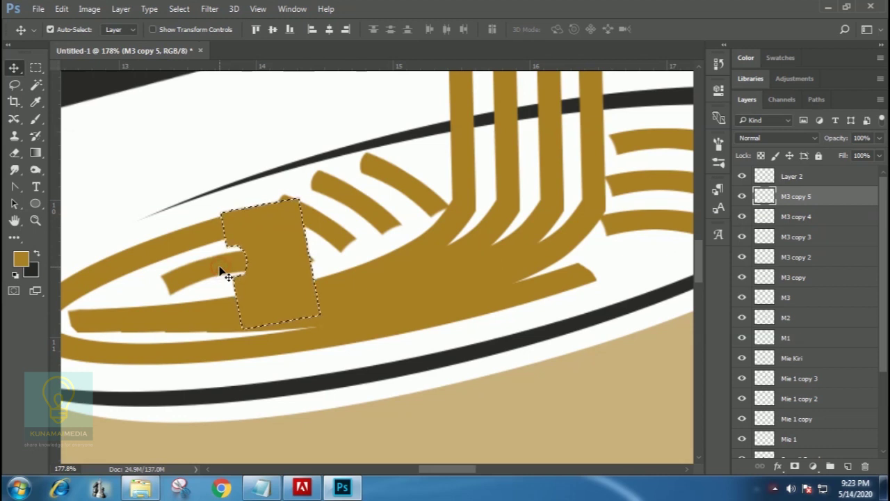
{"action": "key", "text": "ctrl+d"}
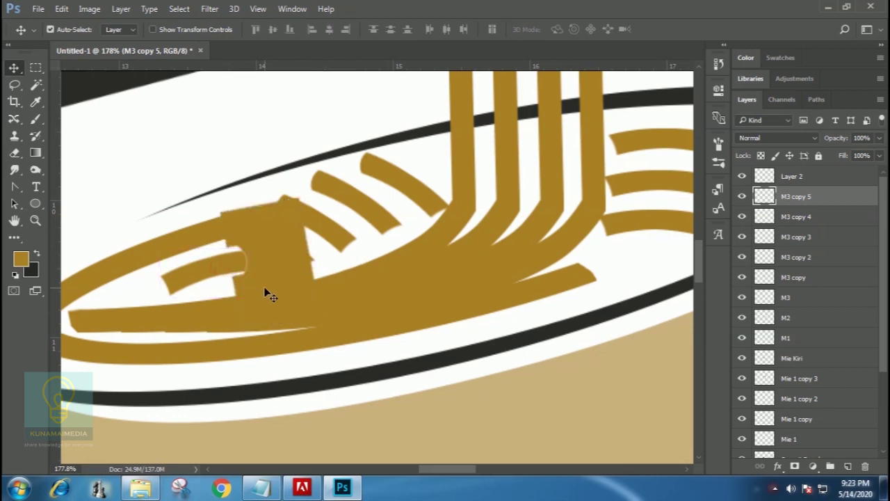
- Turn the notched block to face the other way and fit its notch over the left end of the M3 copy 5 noodle
{"action": "left_click", "coordinate": [282, 285], "text": "ctrl"}
{"action": "key", "text": "ctrl+t"}
{"action": "left_click_drag", "start_coordinate": [374, 246], "coordinate": [175, 250]}
{"action": "left_click_drag", "start_coordinate": [256, 247], "coordinate": [250, 219]}
{"action": "left_click_drag", "start_coordinate": [203, 267], "coordinate": [159, 265]}
{"action": "key", "text": "Return"}
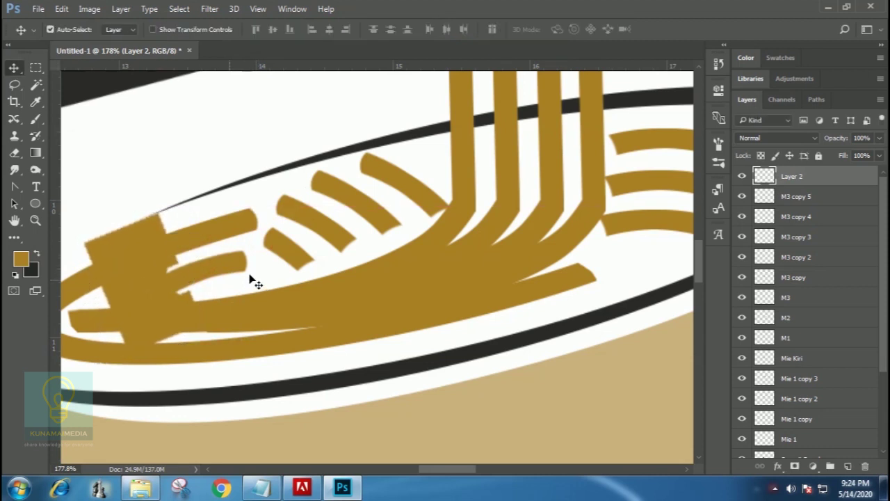
- Trim the left end of the M3 copy 5 noodle with the block's outline, deselect, and move the block off the noodle
{"action": "left_click", "coordinate": [755, 180], "text": "ctrl"}
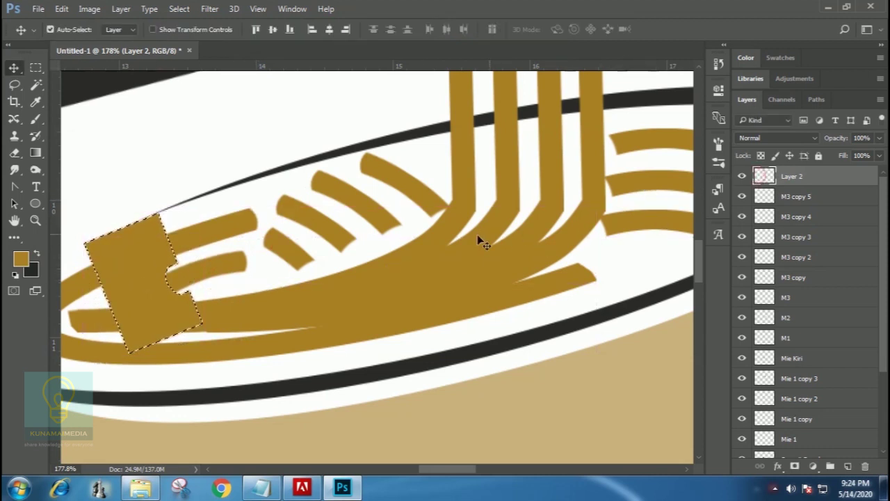
{"action": "left_click", "coordinate": [231, 265], "text": "ctrl"}
{"action": "key", "text": "Delete"}
{"action": "key", "text": "ctrl+d"}
{"action": "mouse_move", "coordinate": [137, 265]}
{"action": "left_mouse_down"}
{"action": "mouse_move", "coordinate": [430, 236]}
{"action": "mouse_move", "coordinate": [331, 274]}
{"action": "mouse_move", "coordinate": [330, 202]}
{"action": "mouse_move", "coordinate": [284, 152]}
{"action": "left_mouse_up"}
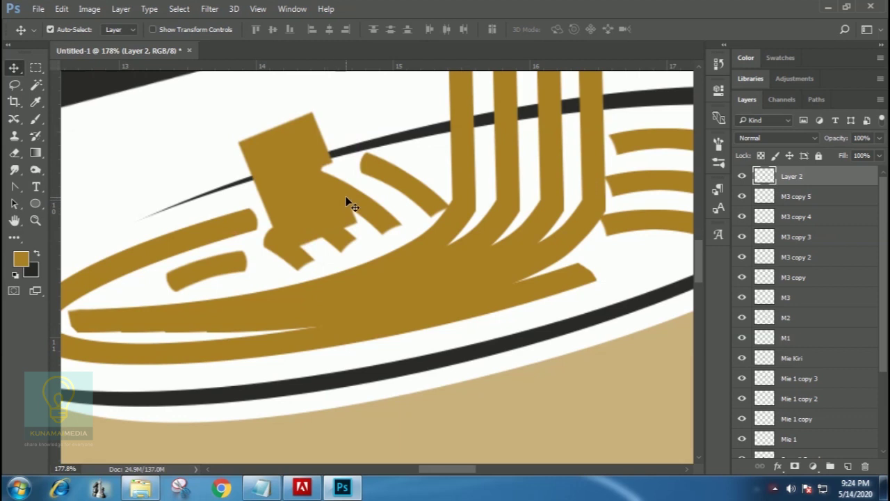
- Rename the notched block's layer, Layer 2, as Cetakan and hide it
{"action": "left_click", "coordinate": [35, 220]}
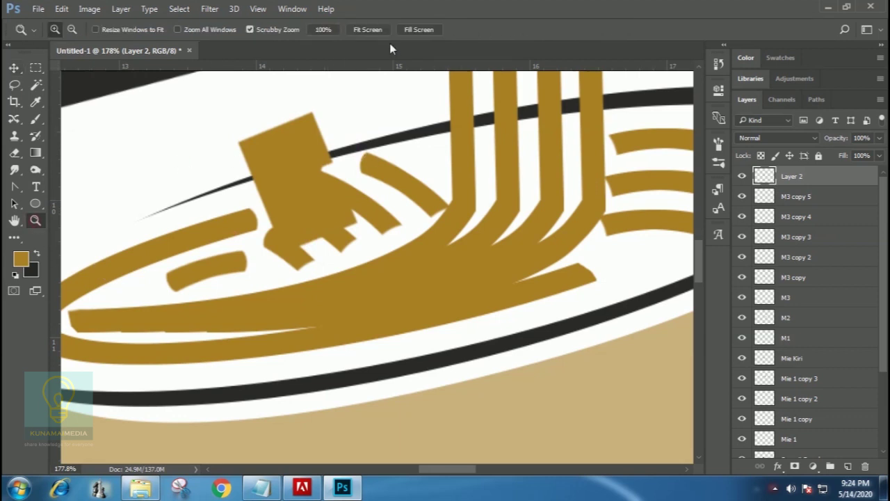
{"action": "left_click", "coordinate": [369, 32]}
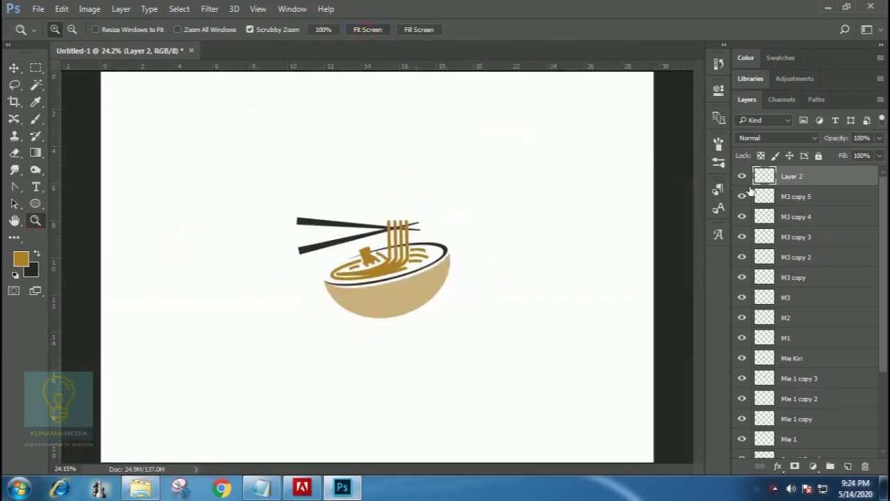
{"action": "double_click", "coordinate": [793, 177]}
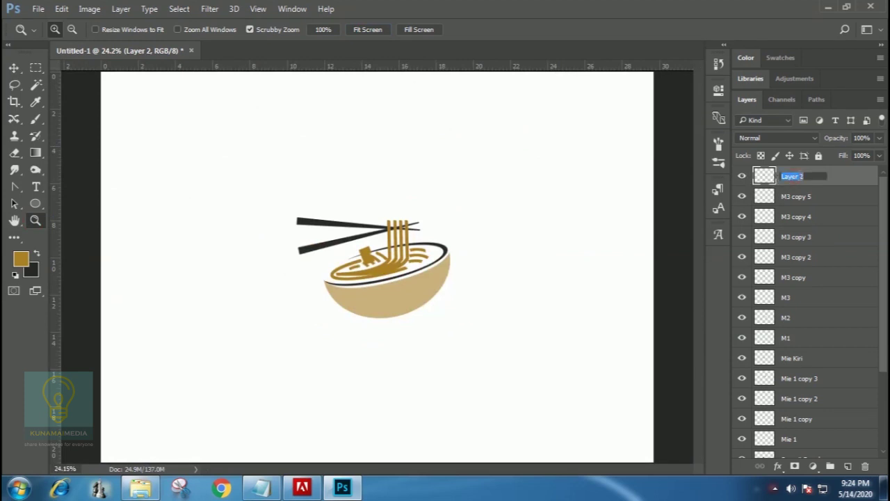
{"action": "type", "text": "Cetakan"}
{"action": "key", "text": "Return"}
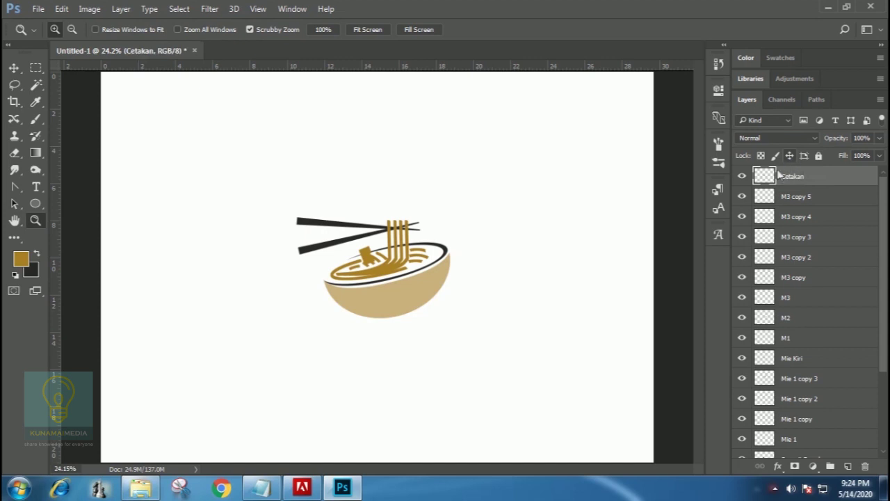
{"action": "left_click", "coordinate": [742, 178]}
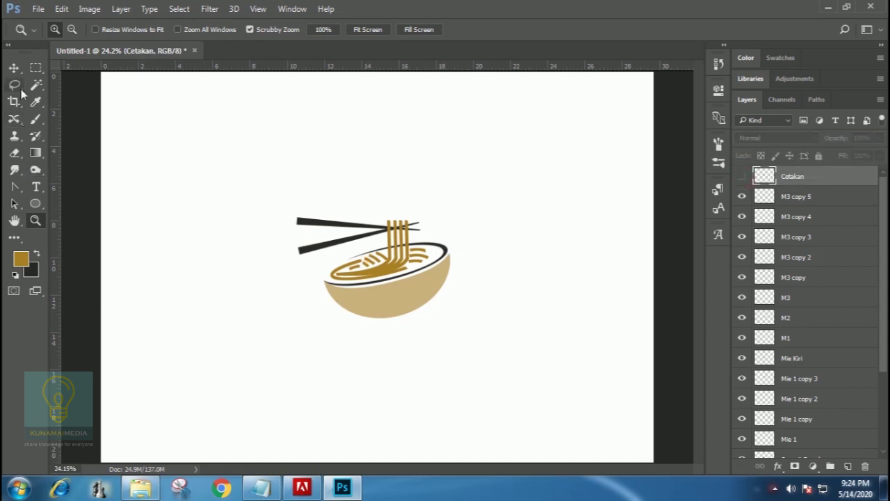
- Set the Type tool's text color to a dark brown
{"action": "left_click", "coordinate": [14, 68]}
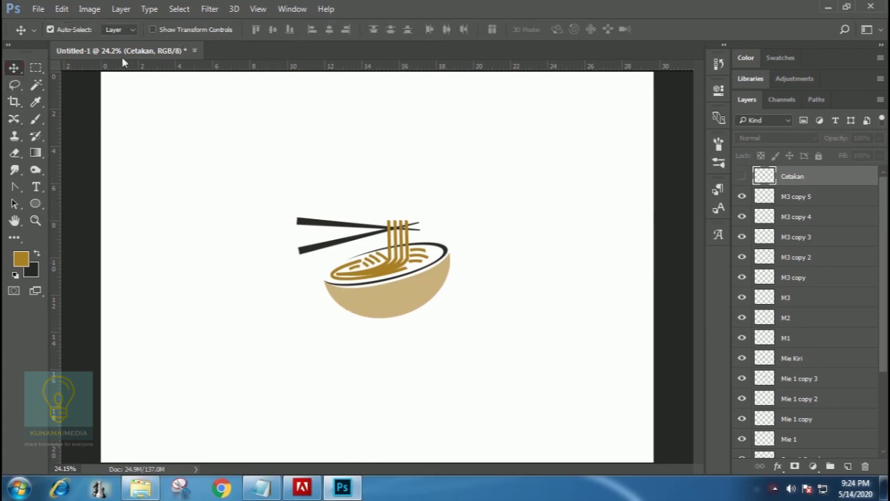
{"action": "left_click", "coordinate": [36, 187]}
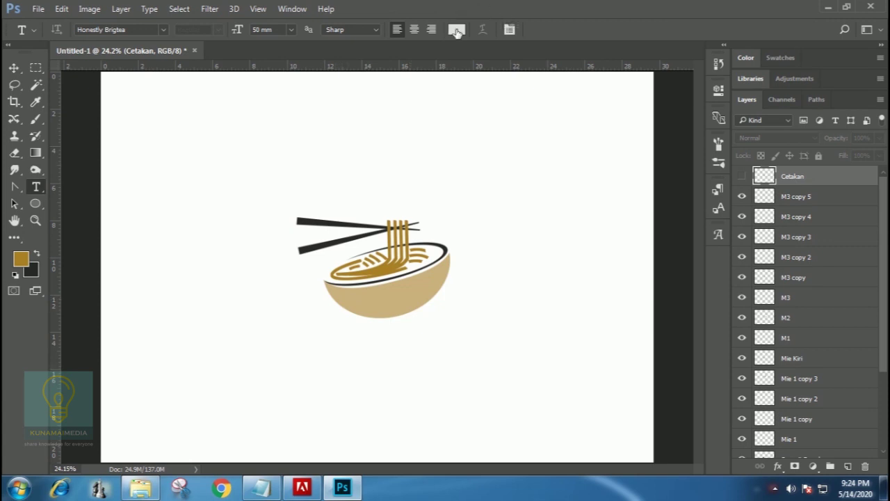
{"action": "left_click", "coordinate": [457, 31]}
{"action": "left_click", "coordinate": [588, 229]}
{"action": "left_click", "coordinate": [591, 224]}
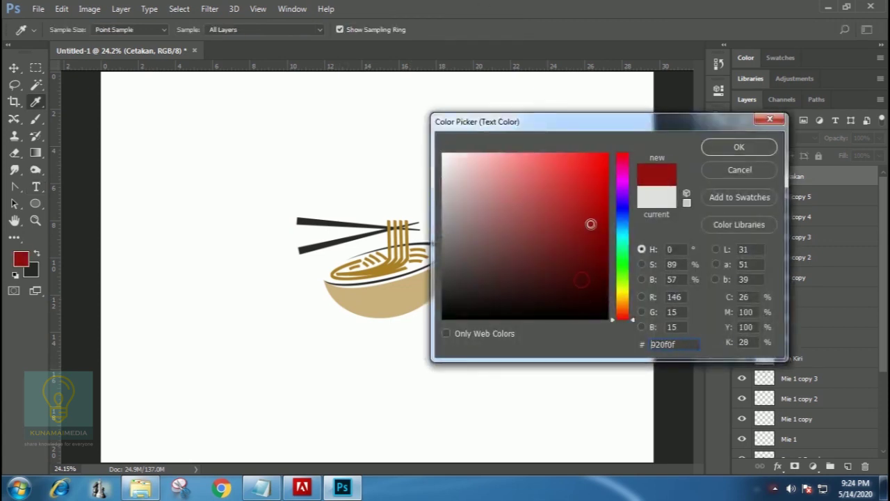
{"action": "left_click", "coordinate": [601, 275]}
{"action": "left_click", "coordinate": [624, 308]}
{"action": "left_click", "coordinate": [577, 281]}
{"action": "left_click_drag", "start_coordinate": [578, 281], "coordinate": [577, 272]}
{"action": "left_click", "coordinate": [739, 147]}
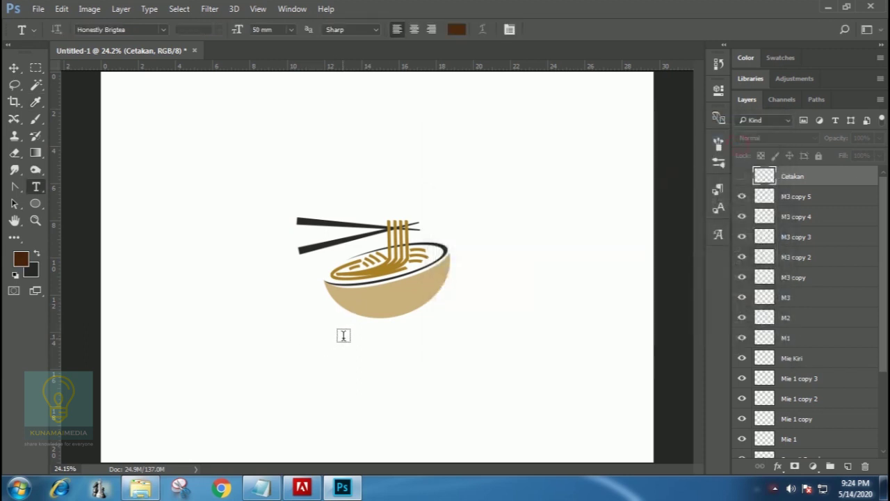
- Add the text "Mie Ayam" starting below the bowl, in Honestly Brigtea at 50 mm
{"action": "left_click", "coordinate": [341, 336]}
{"action": "type", "text": "Mie"}
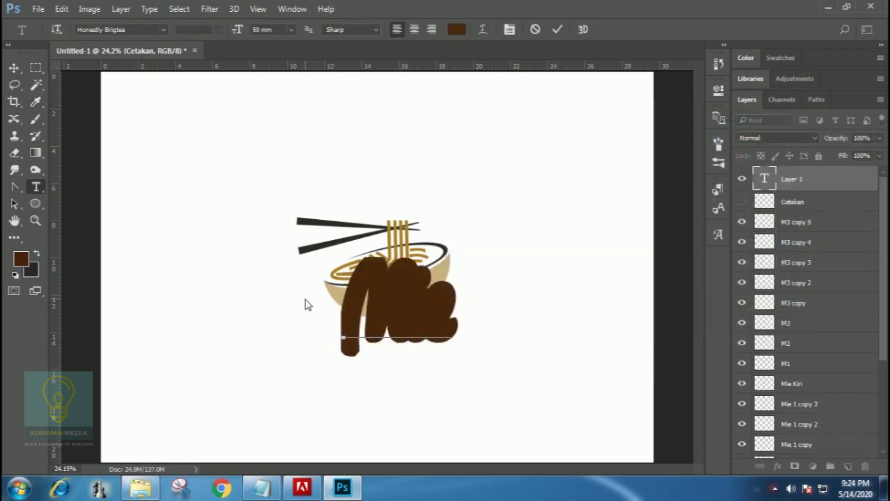
{"action": "type", "text": " Ayam"}
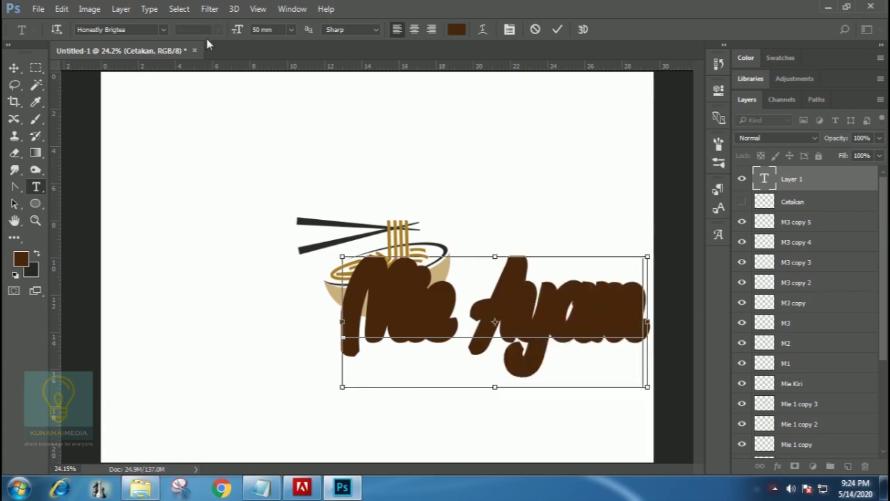
- Set the "Mie Ayam" text size to 25 mm and move the lettering left, just below the bowl
{"action": "key", "text": "ctrl+a"}
{"action": "left_click", "coordinate": [291, 29]}
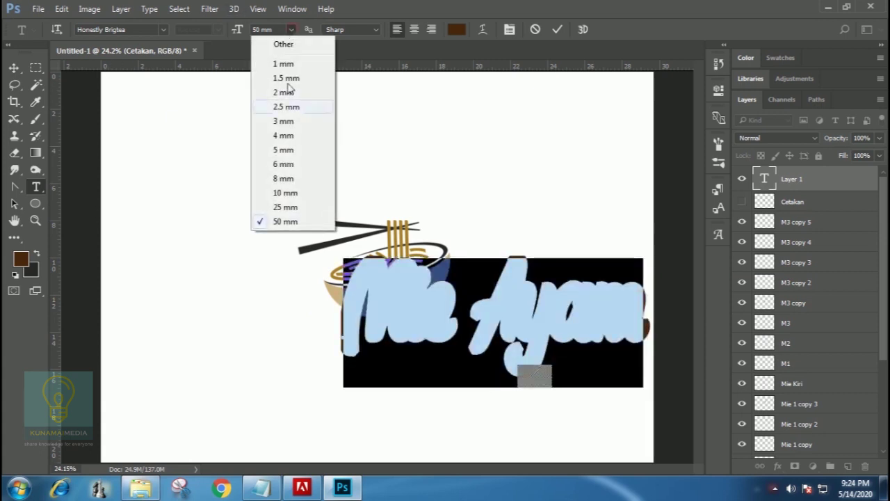
{"action": "left_click", "coordinate": [285, 207]}
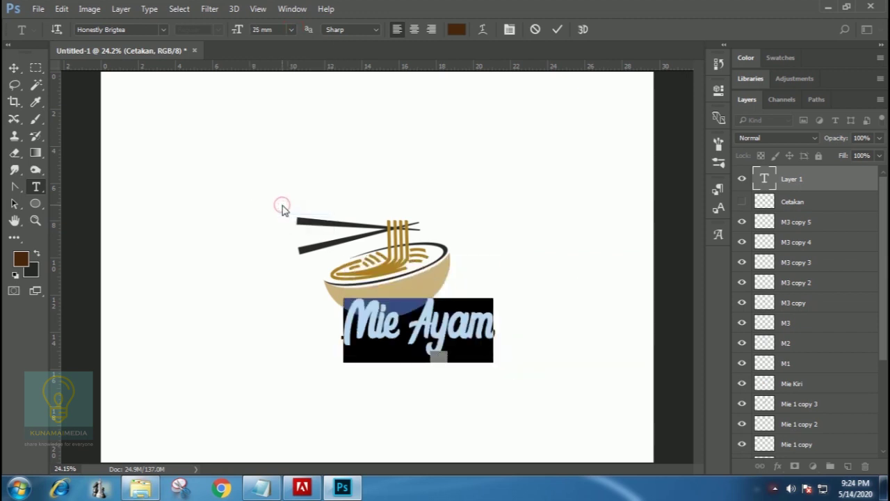
{"action": "left_click", "coordinate": [14, 68]}
{"action": "left_click_drag", "start_coordinate": [441, 337], "coordinate": [369, 353]}
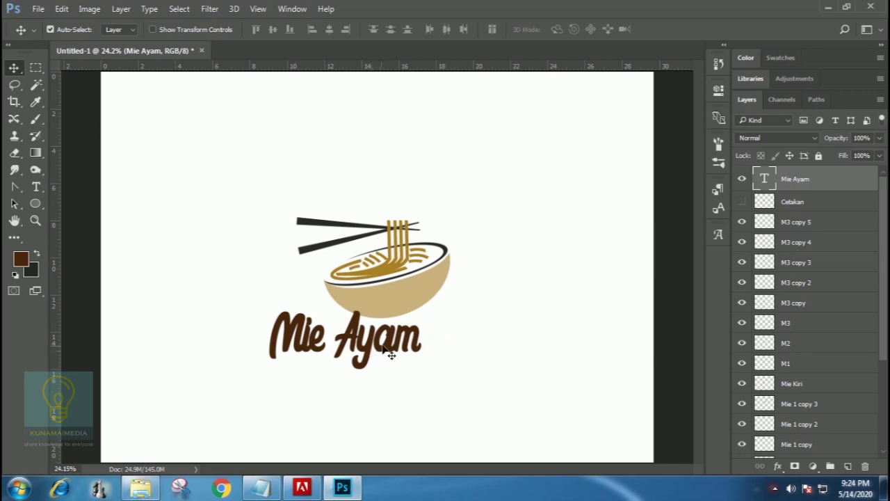
- Extend the lettering below the bowl to read "Mie Ayam Ceban"
{"action": "key", "text": "t"}
{"action": "left_click", "coordinate": [416, 331]}
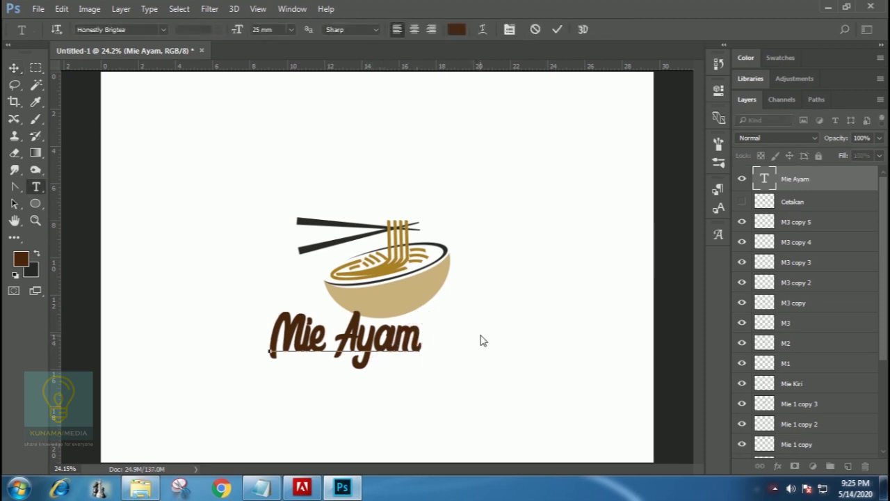
{"action": "type", "text": "Ceban"}
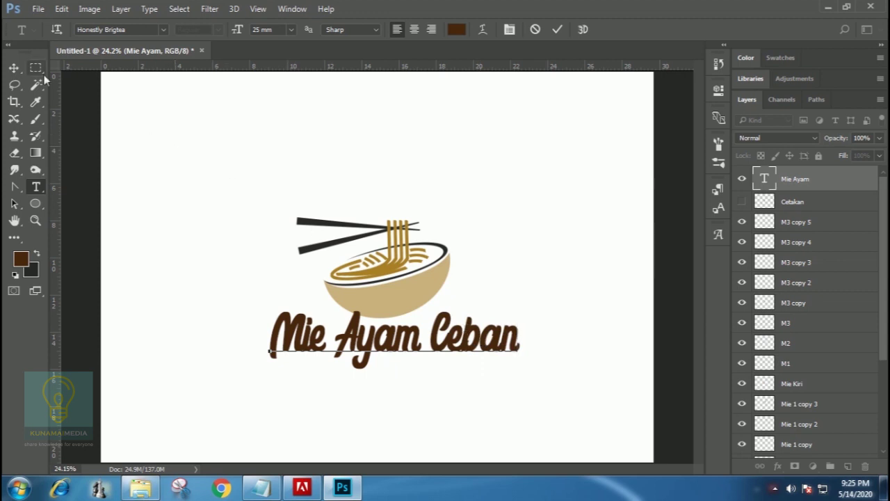
{"action": "left_click", "coordinate": [13, 67]}
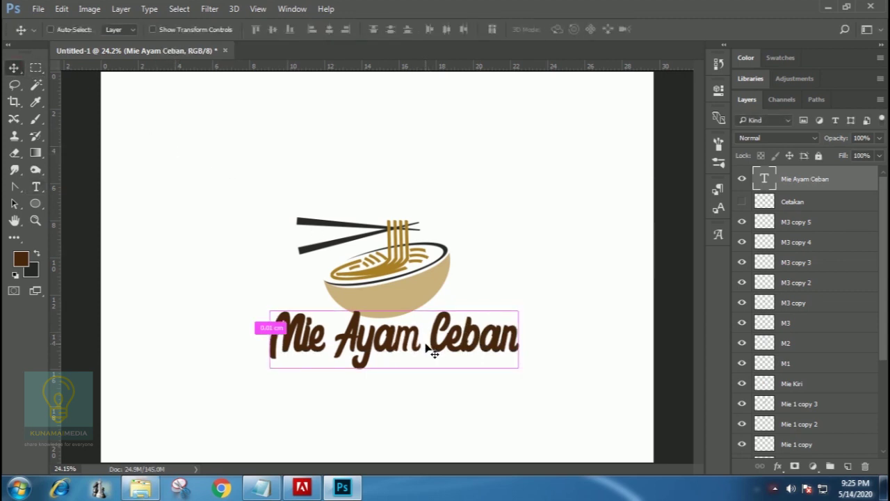
- Reapply the Honestly Brigtea font to the whole "Mie Ayam Ceban" text
{"action": "key", "text": "t"}
{"action": "left_click", "coordinate": [376, 342]}
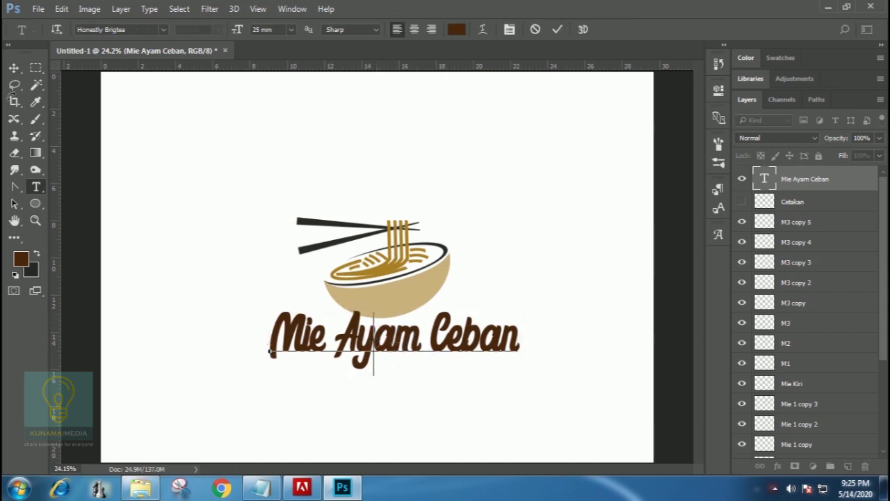
{"action": "key", "text": "ctrl"}
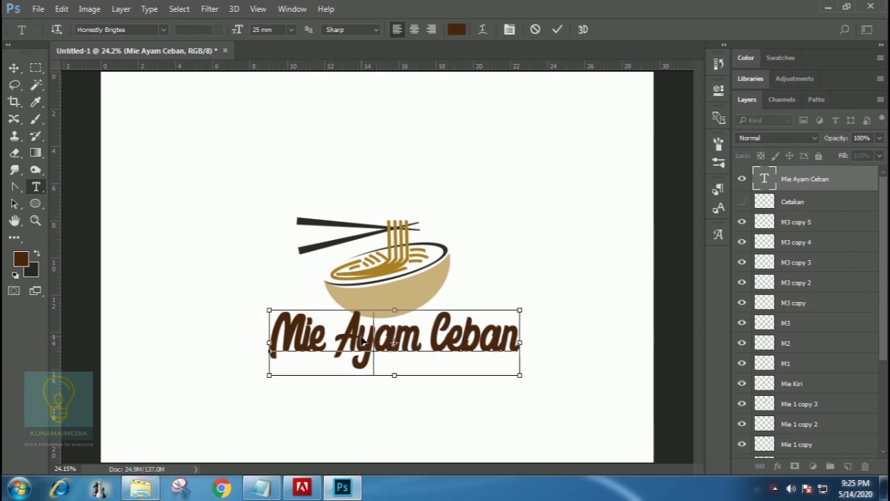
{"action": "key", "text": "ctrl+a"}
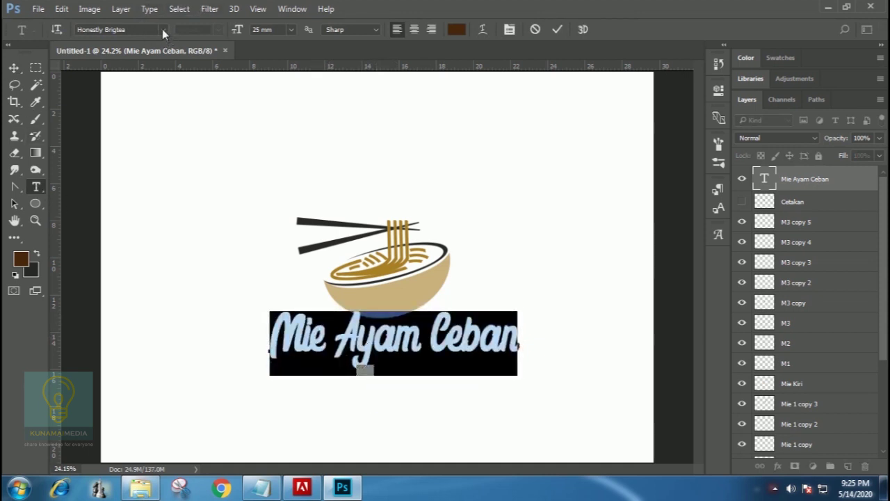
{"action": "left_click", "coordinate": [162, 30]}
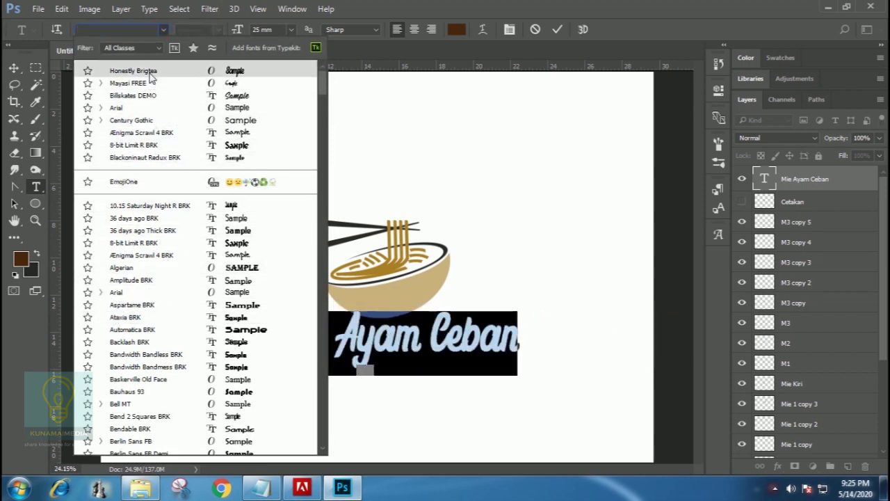
{"action": "type", "text": "H"}
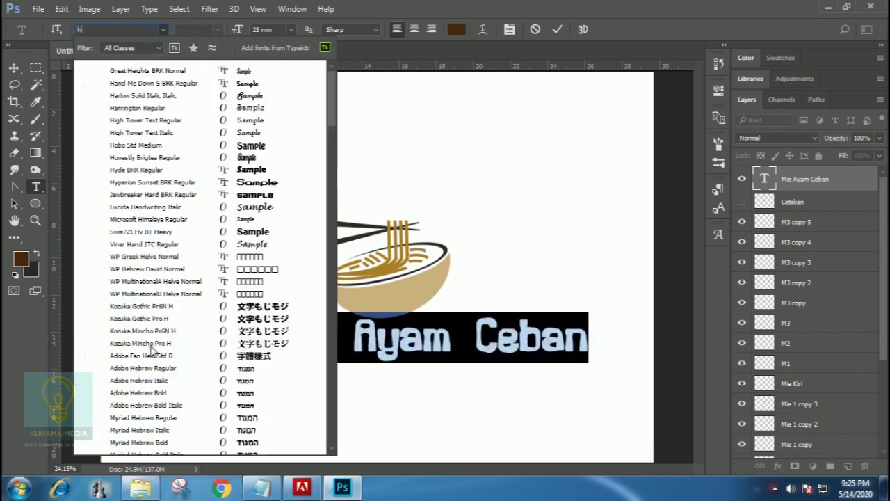
{"action": "left_click", "coordinate": [145, 158]}
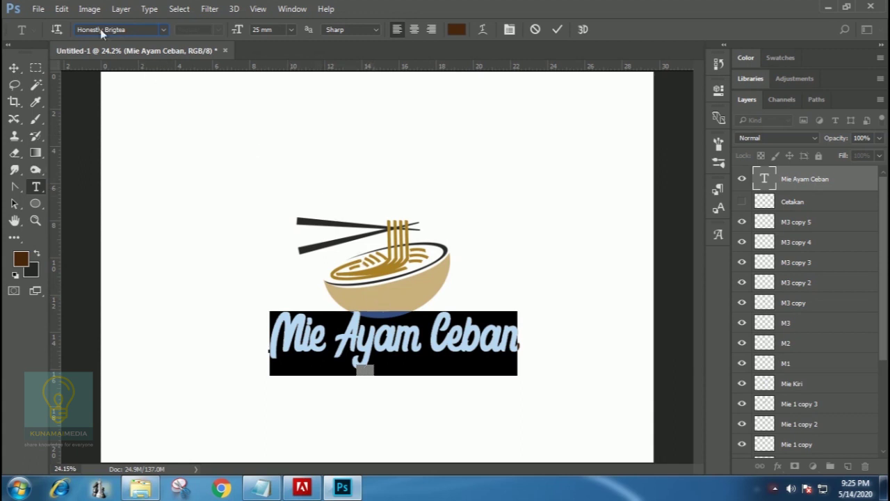
{"action": "left_click", "coordinate": [162, 30]}
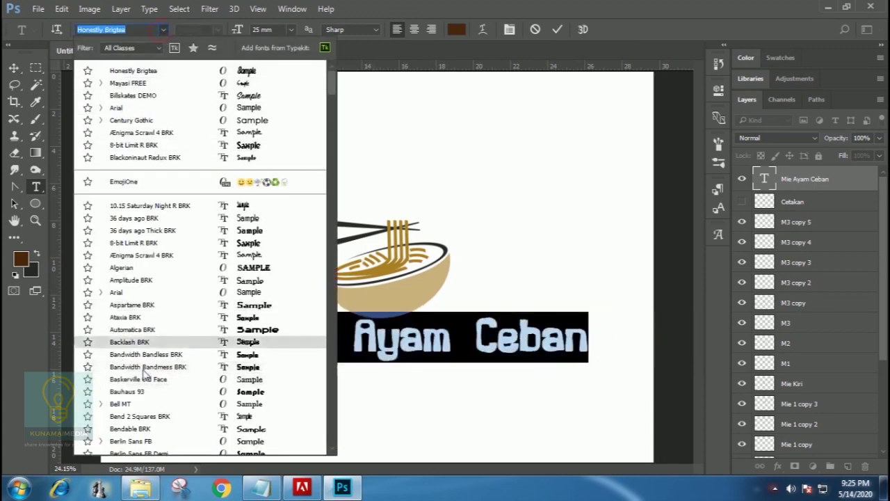
{"action": "left_click", "coordinate": [165, 29]}
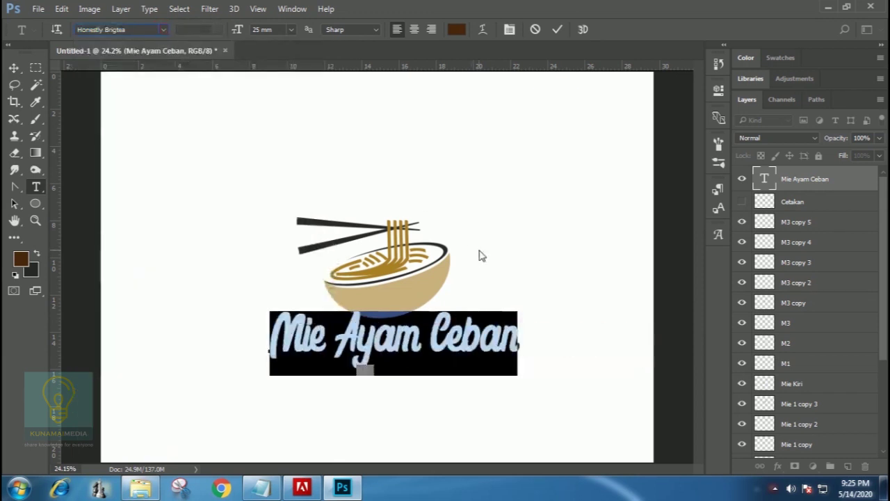
- Move the "Mie Ayam Ceban" lettering slightly up and to the right against the bowl's base
{"action": "left_click", "coordinate": [14, 68]}
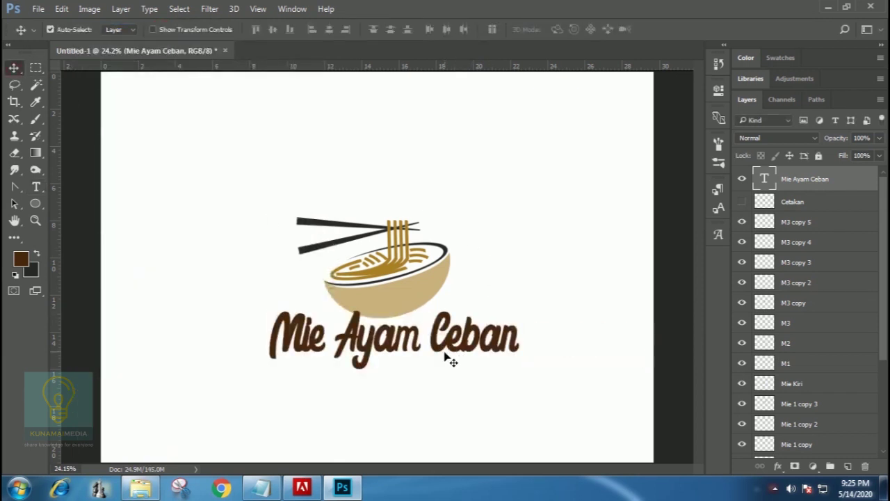
{"action": "mouse_move", "coordinate": [451, 344]}
{"action": "left_mouse_down"}
{"action": "mouse_move", "coordinate": [480, 338]}
{"action": "mouse_move", "coordinate": [457, 336]}
{"action": "left_mouse_up"}
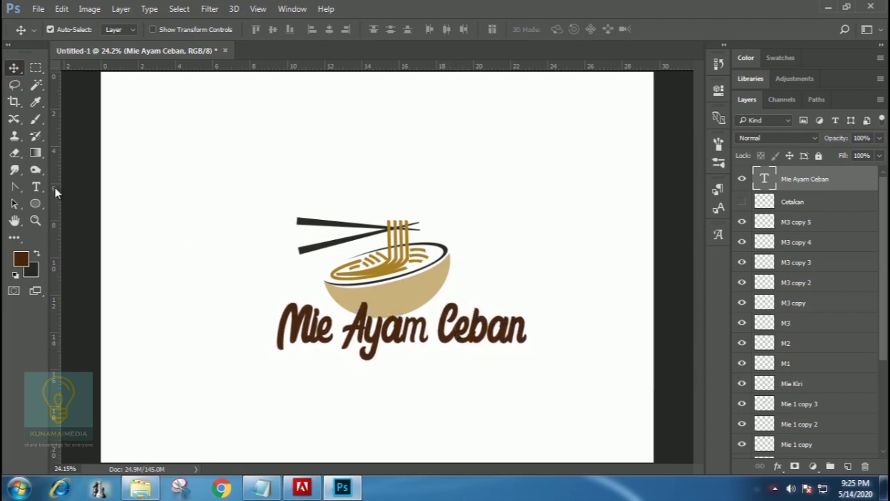
{"action": "left_click", "coordinate": [36, 186]}
{"action": "left_click_drag", "start_coordinate": [284, 322], "coordinate": [550, 324]}
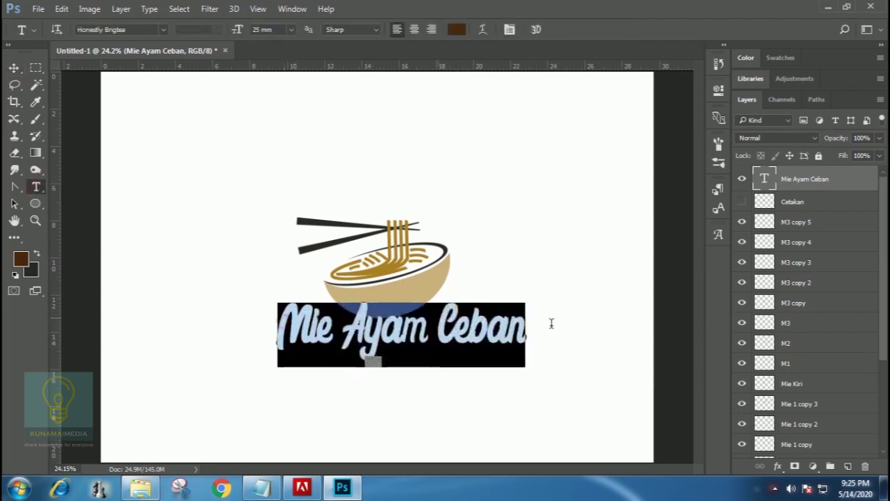
{"action": "left_click", "coordinate": [291, 31]}
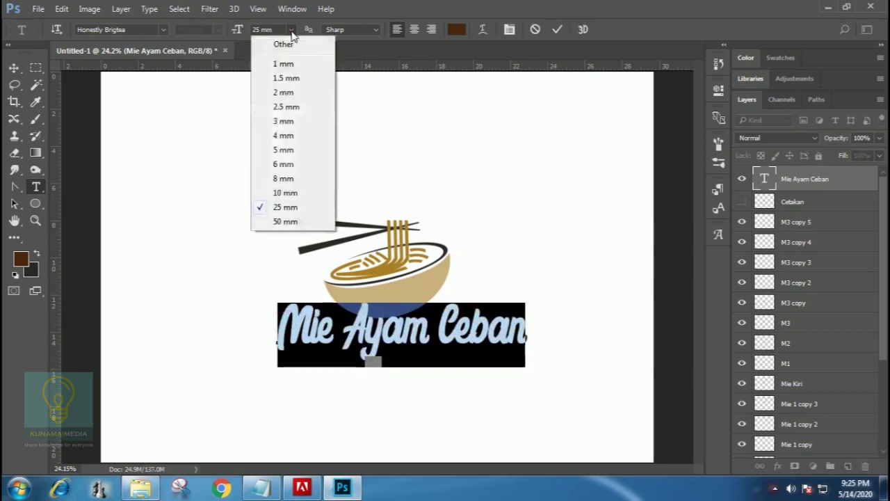
{"action": "left_click", "coordinate": [371, 3]}
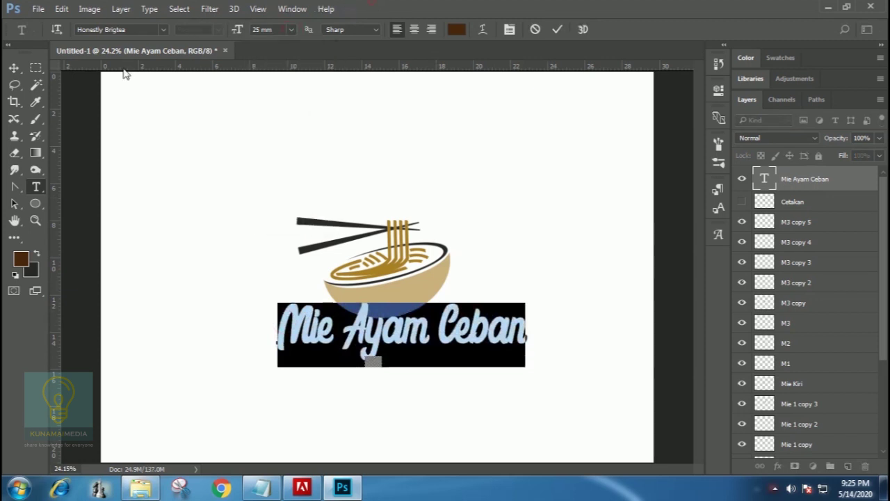
- Scale the "Mie Ayam Ceban" lettering down to about two thirds and place it just below the bowl
{"action": "left_click", "coordinate": [15, 69]}
{"action": "left_click_drag", "start_coordinate": [380, 321], "coordinate": [382, 324]}
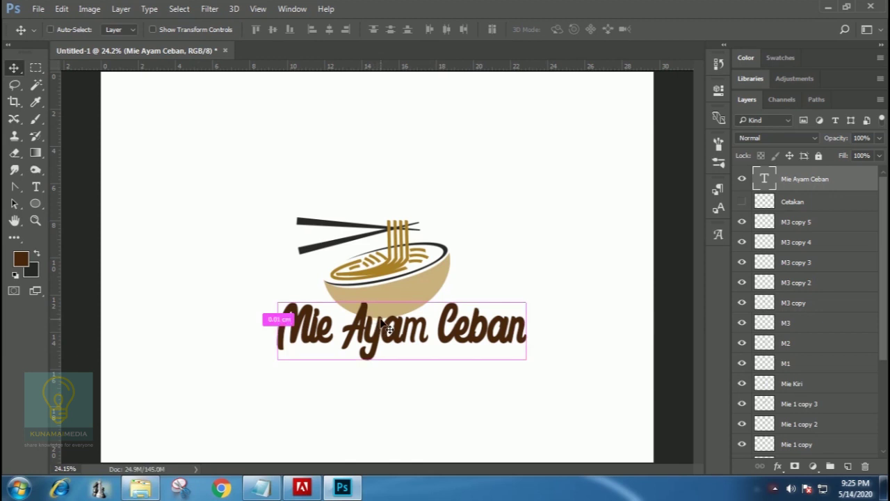
{"action": "key", "text": "ctrl+t"}
{"action": "left_click_drag", "start_coordinate": [526, 304], "coordinate": [443, 335]}
{"action": "key", "text": "Return"}
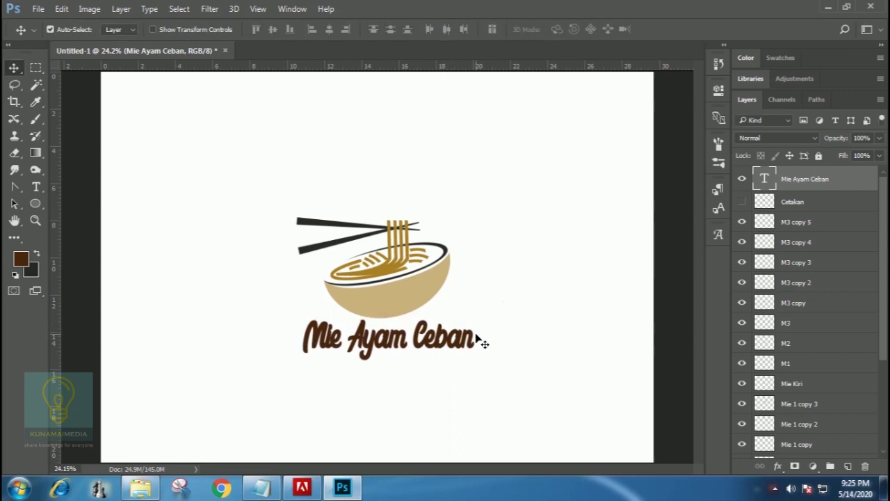
- Add the tagline "RASA MIE AYAM SEJATI" below the lettering in Century Gothic Regular at 10 mm
{"action": "left_click", "coordinate": [36, 187]}
{"action": "left_click", "coordinate": [321, 375]}
{"action": "left_click", "coordinate": [290, 29]}
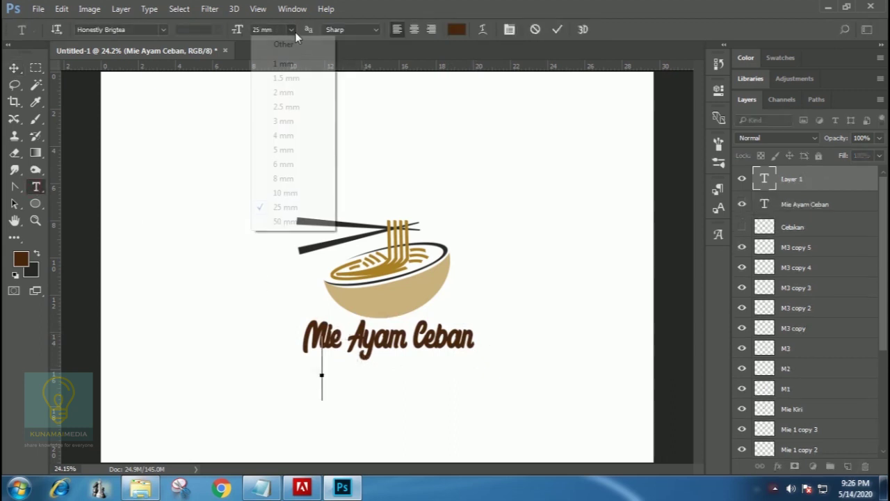
{"action": "left_click", "coordinate": [285, 194]}
{"action": "left_click", "coordinate": [162, 29]}
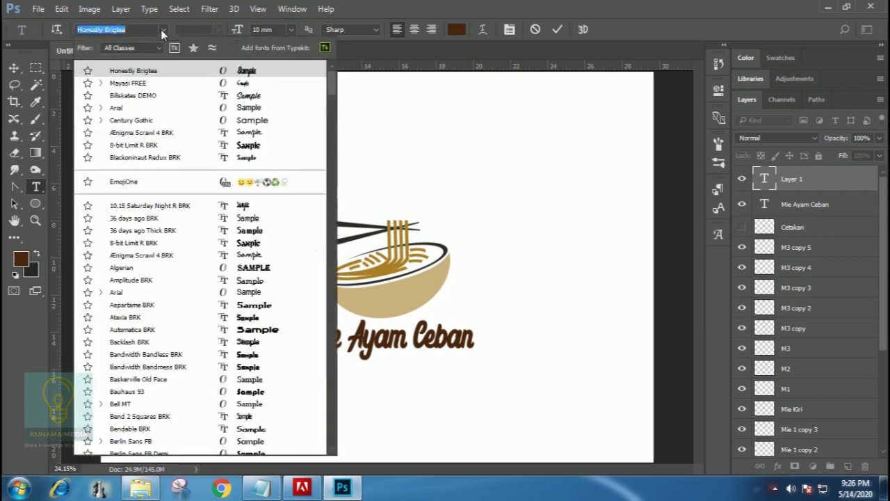
{"action": "left_click", "coordinate": [133, 110]}
{"action": "left_click", "coordinate": [164, 29]}
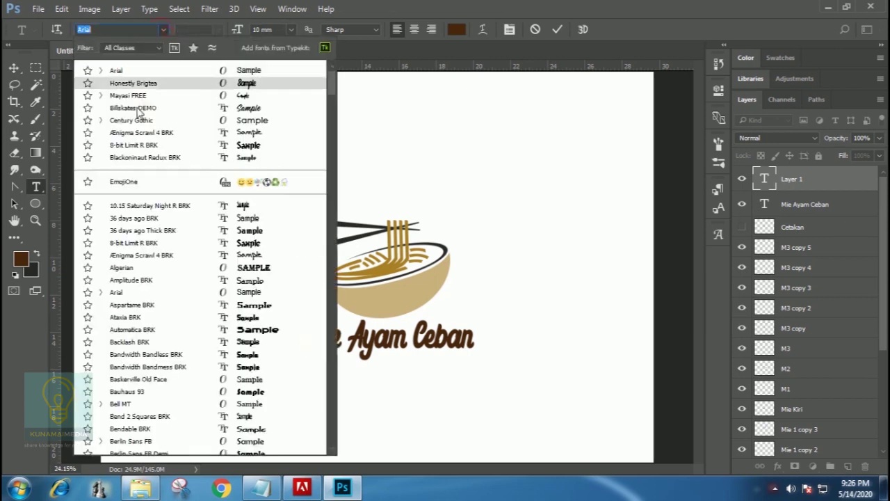
{"action": "left_click", "coordinate": [126, 119]}
{"action": "type", "text": "RASA MIE AYAM SEJATI"}
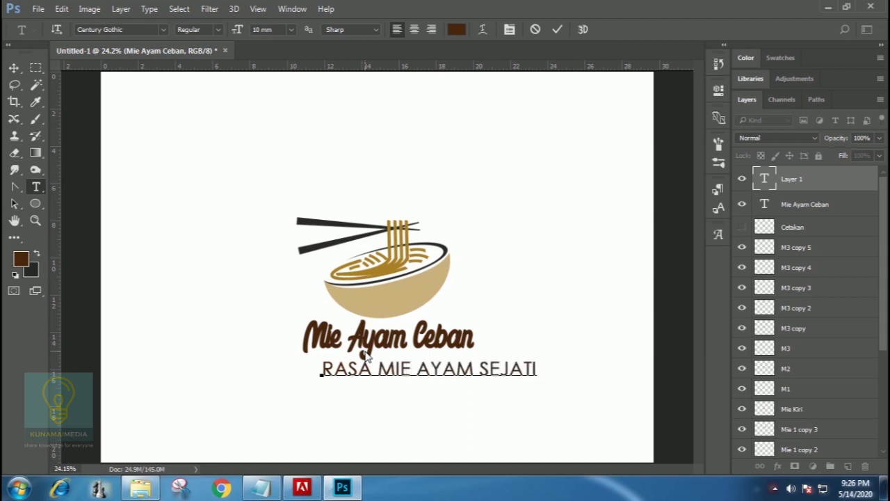
- Recolor the tagline to near-black 120800 and align its left edge with the "Mie Ayam Ceban" lettering
{"action": "key", "text": "ctrl+a"}
{"action": "left_click", "coordinate": [457, 30]}
{"action": "left_click", "coordinate": [605, 307]}
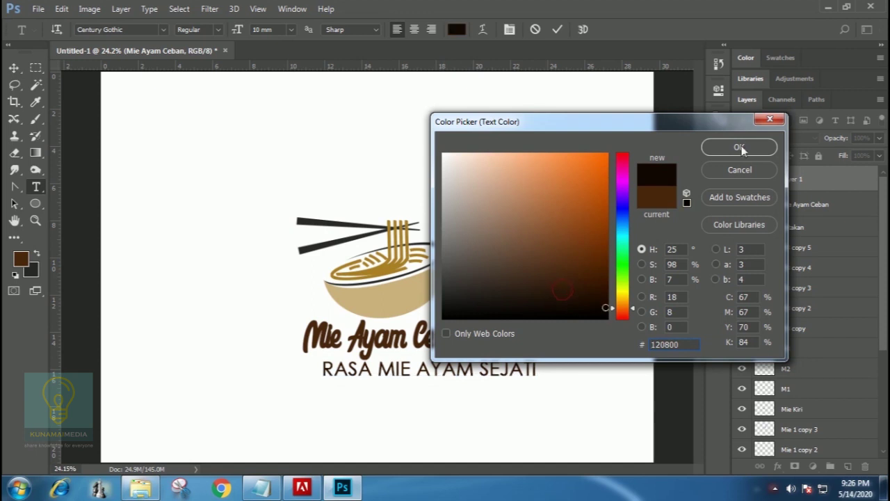
{"action": "left_click", "coordinate": [737, 146]}
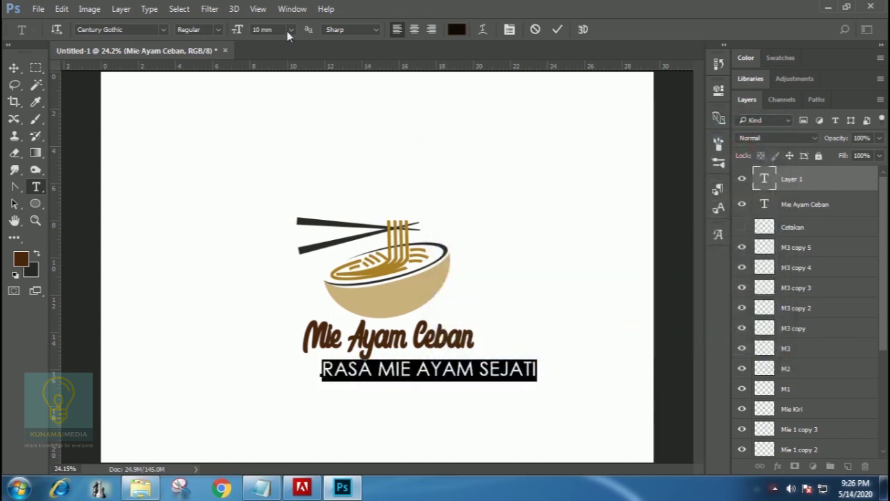
{"action": "left_click", "coordinate": [13, 68]}
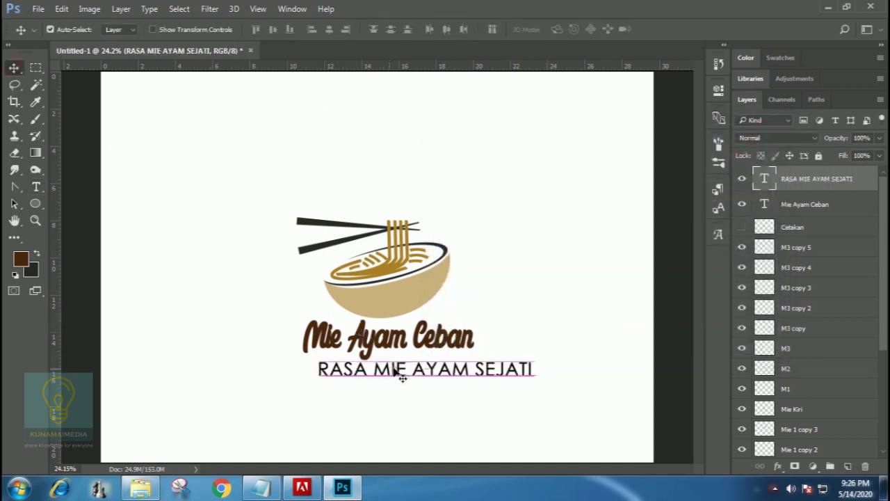
{"action": "left_click_drag", "start_coordinate": [399, 374], "coordinate": [381, 372]}
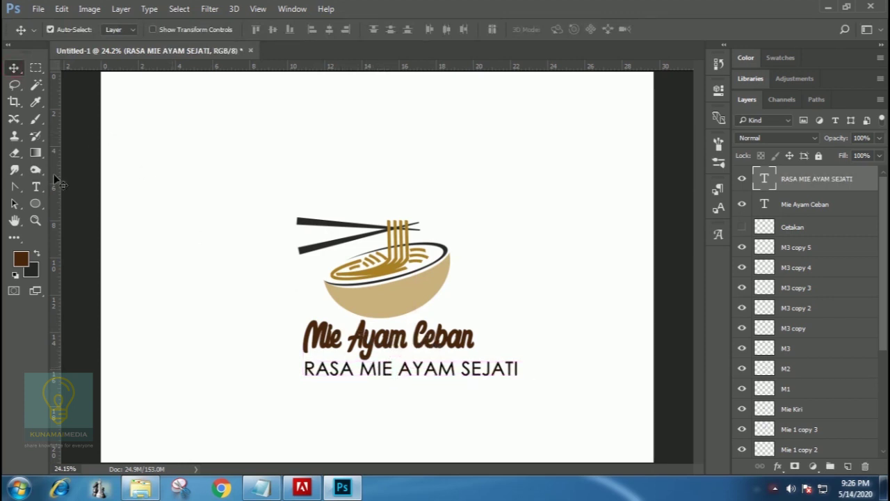
- Select all the text of the "RASA MIE AYAM SEJATI" tagline and open the character formatting settings
{"action": "left_click", "coordinate": [36, 186]}
{"action": "left_click", "coordinate": [376, 371]}
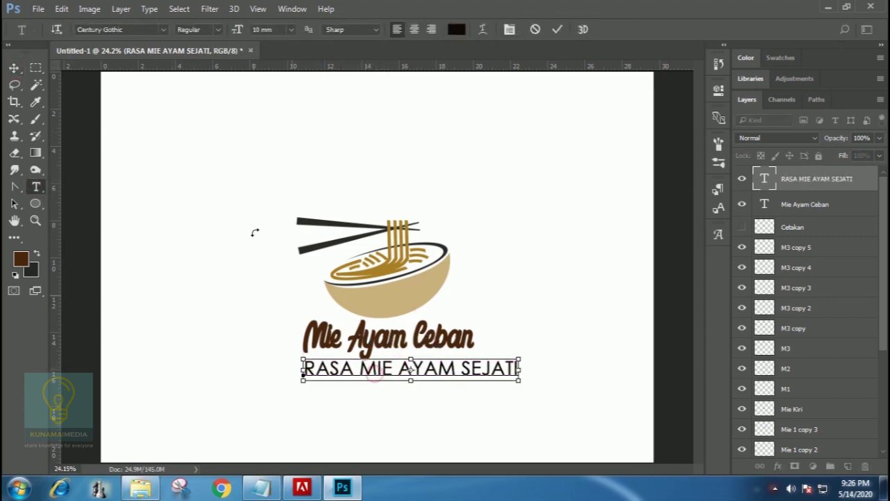
{"action": "key", "text": "ctrl+a"}
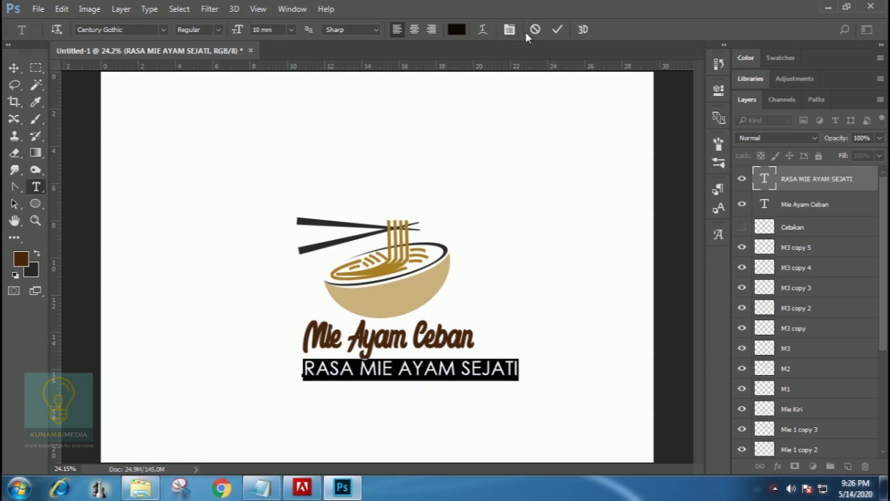
{"action": "left_click", "coordinate": [147, 13]}
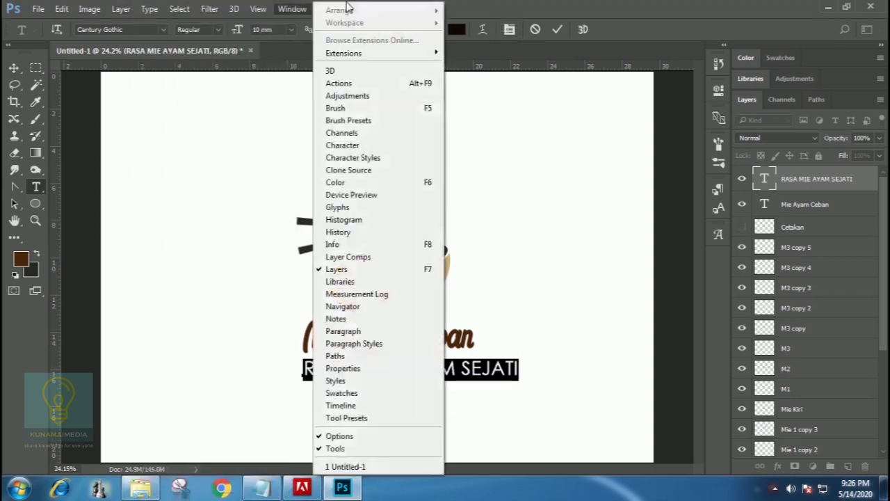
{"action": "mouse_move", "coordinate": [192, 13]}
{"action": "mouse_move", "coordinate": [150, 9]}
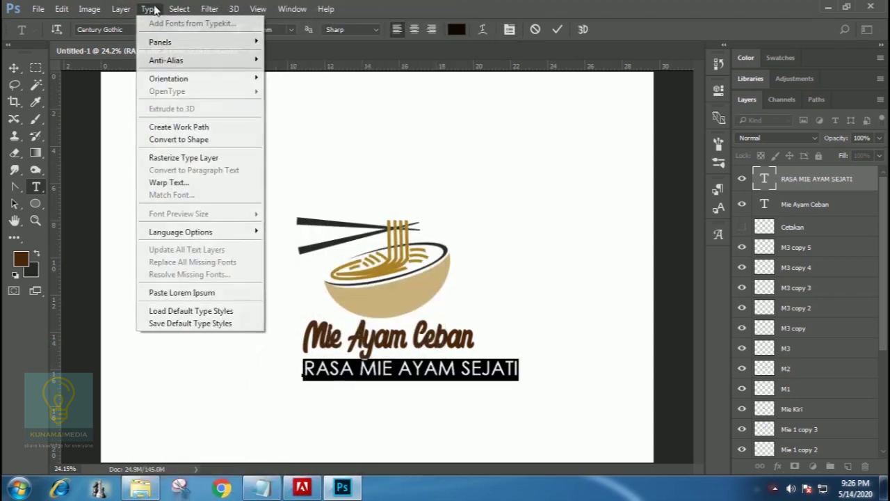
{"action": "mouse_move", "coordinate": [158, 43]}
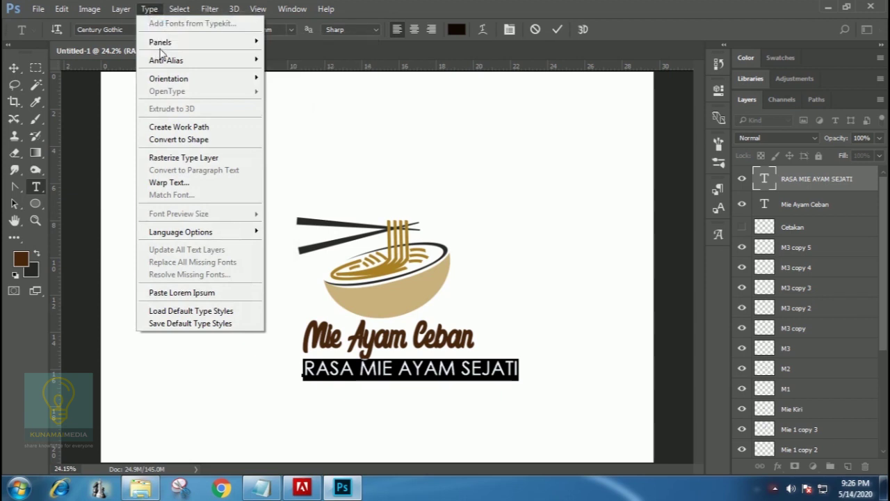
{"action": "left_click", "coordinate": [317, 43]}
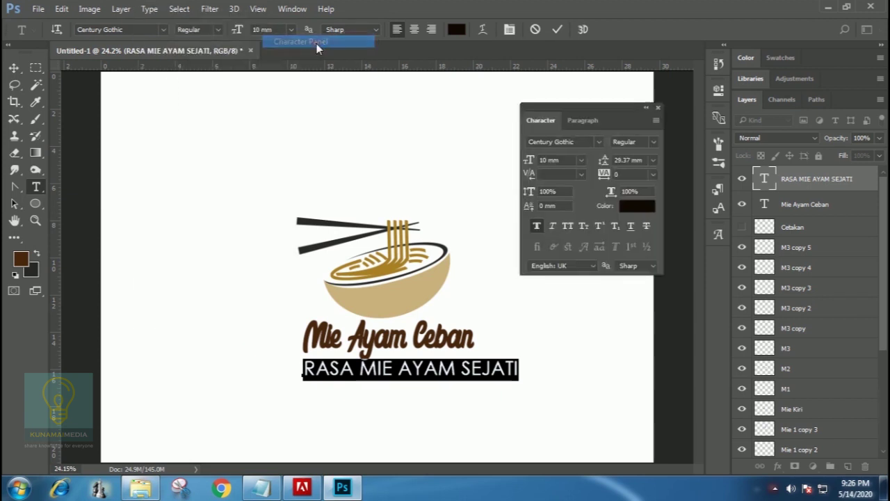
- Tighten the tracking of the selected tagline text to -10
{"action": "left_click", "coordinate": [653, 175]}
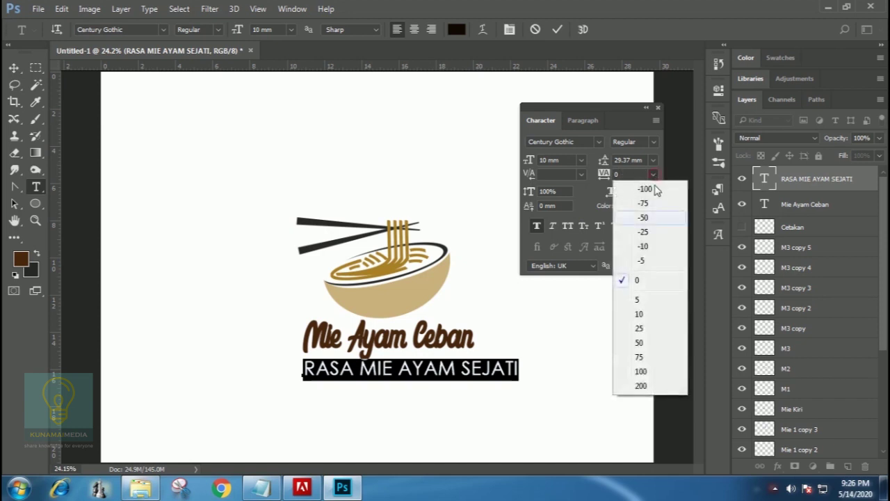
{"action": "left_click", "coordinate": [643, 261]}
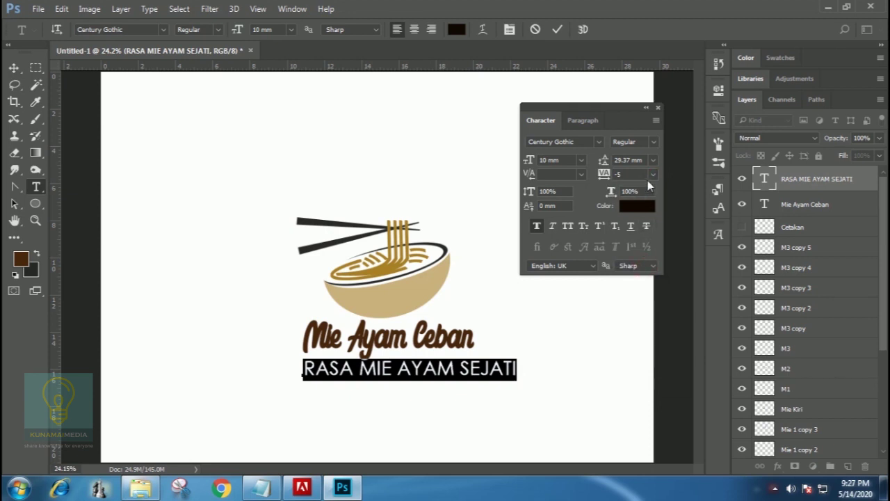
{"action": "left_click", "coordinate": [652, 174]}
{"action": "left_click", "coordinate": [645, 249]}
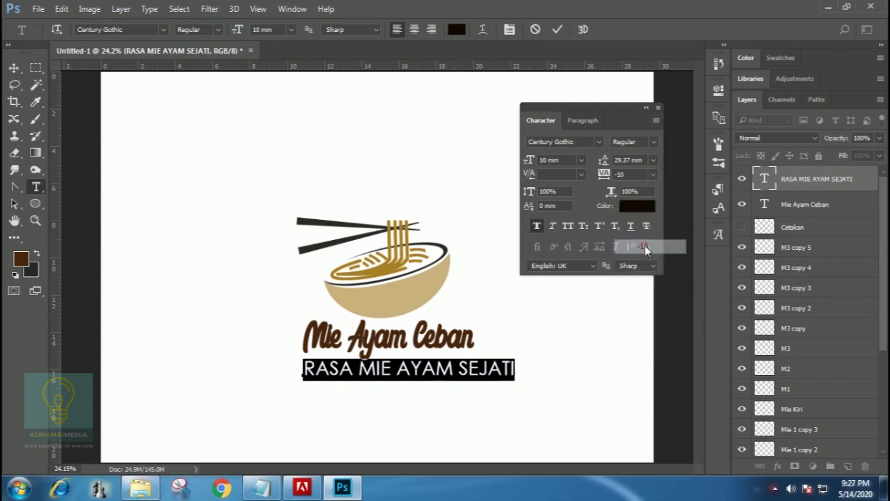
- Scale the tagline down to about half its size, 5.26 mm text, keeping it near the left edge of the lettering
{"action": "left_click", "coordinate": [14, 69]}
{"action": "key", "text": "ctrl+t"}
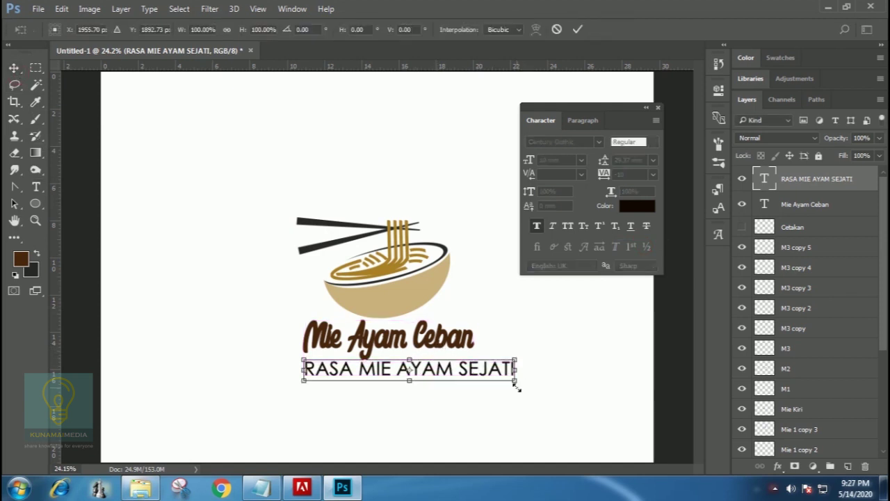
{"action": "left_click_drag", "start_coordinate": [515, 381], "coordinate": [405, 373]}
{"action": "key", "text": "Return"}
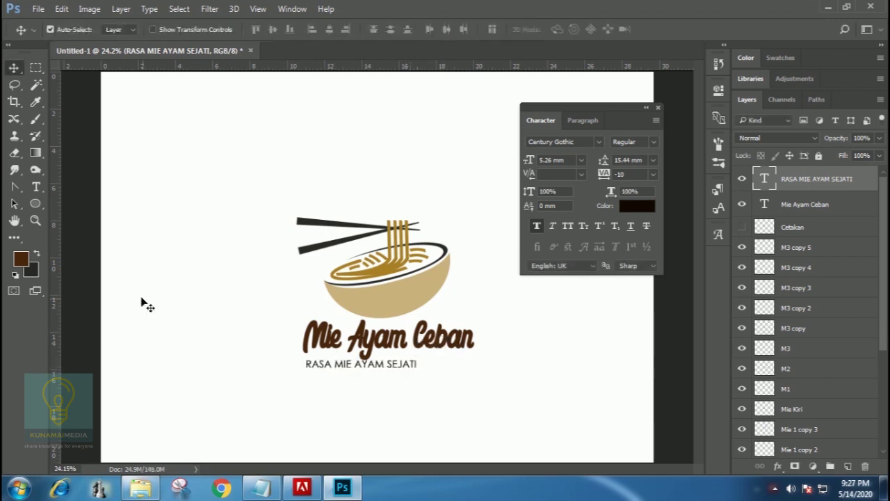
- Widen the tagline's tracking to 290 so it spans the width of the "Mie Ayam Ceban" lettering
{"action": "left_click", "coordinate": [35, 192]}
{"action": "left_click", "coordinate": [329, 367]}
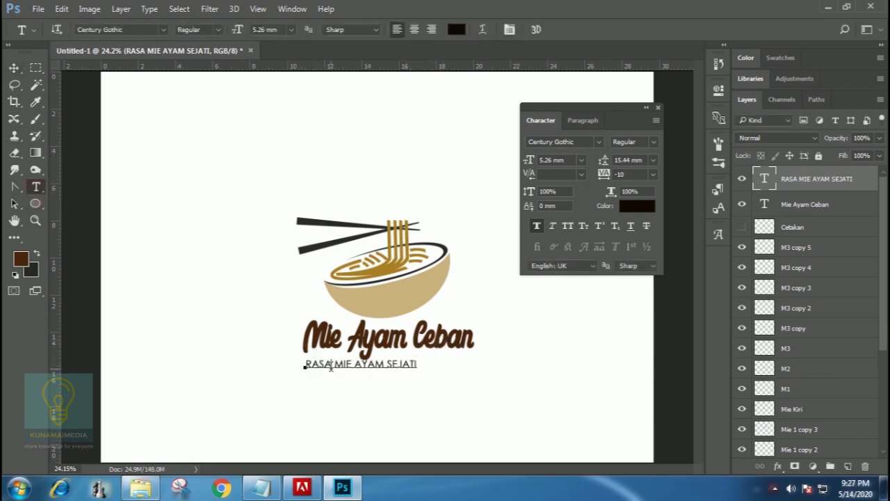
{"action": "key", "text": "ctrl+a"}
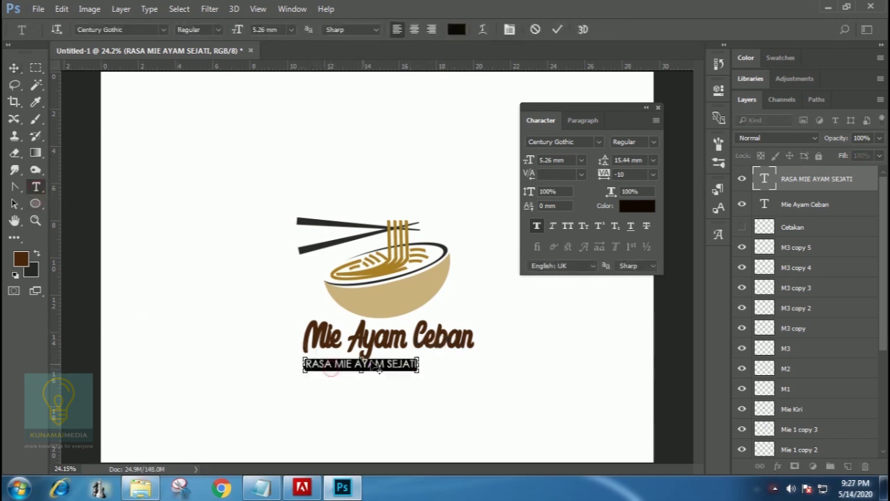
{"action": "left_click", "coordinate": [653, 174]}
{"action": "left_click", "coordinate": [644, 371]}
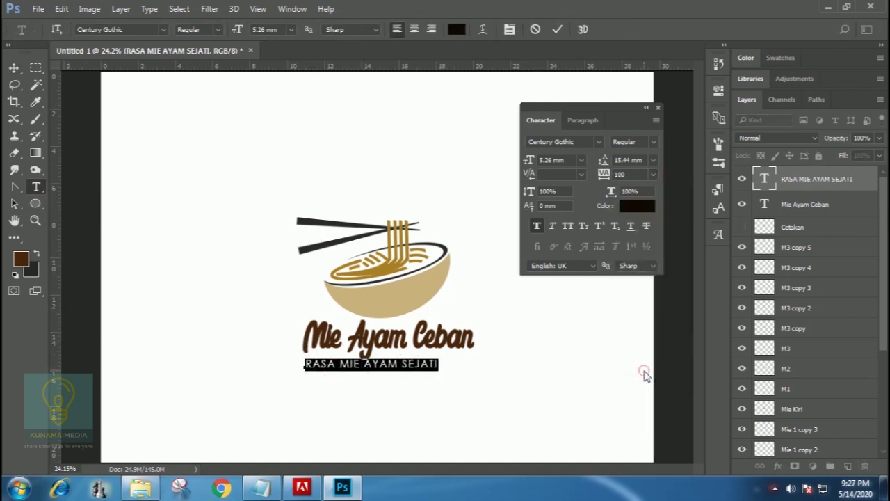
{"action": "left_click", "coordinate": [653, 174]}
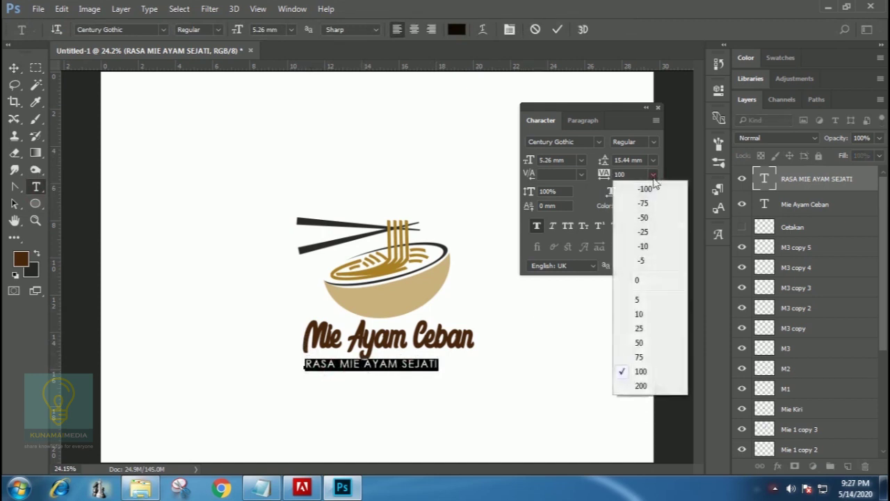
{"action": "left_click", "coordinate": [641, 385]}
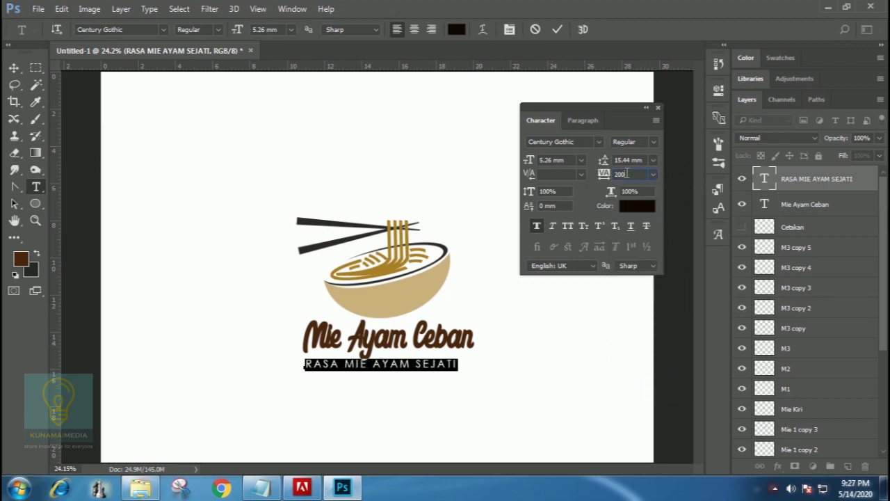
{"action": "type", "text": "250"}
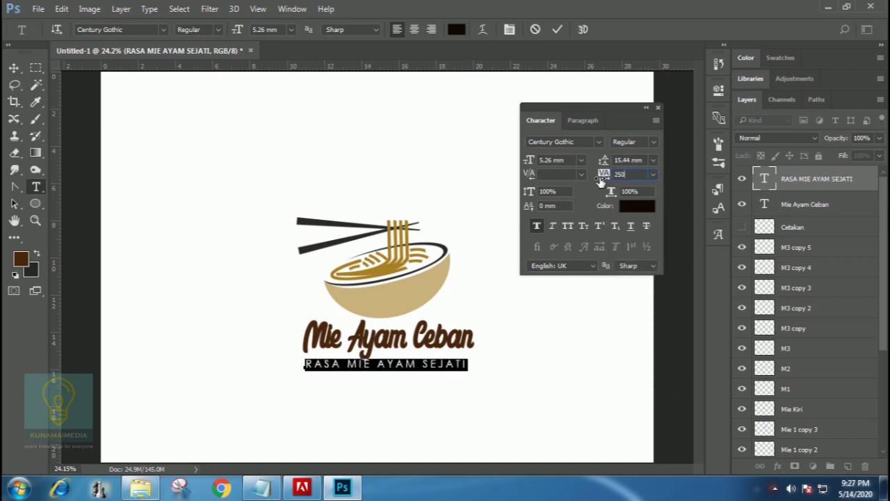
{"action": "type", "text": "280"}
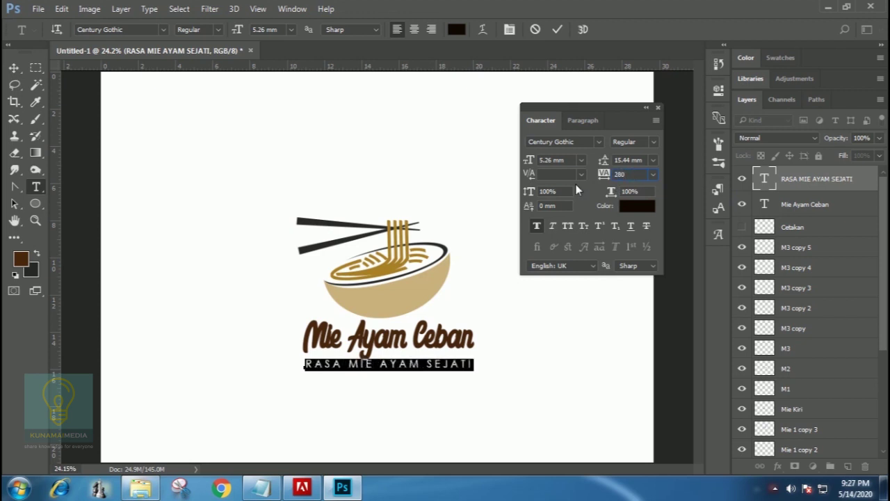
{"action": "type", "text": "290"}
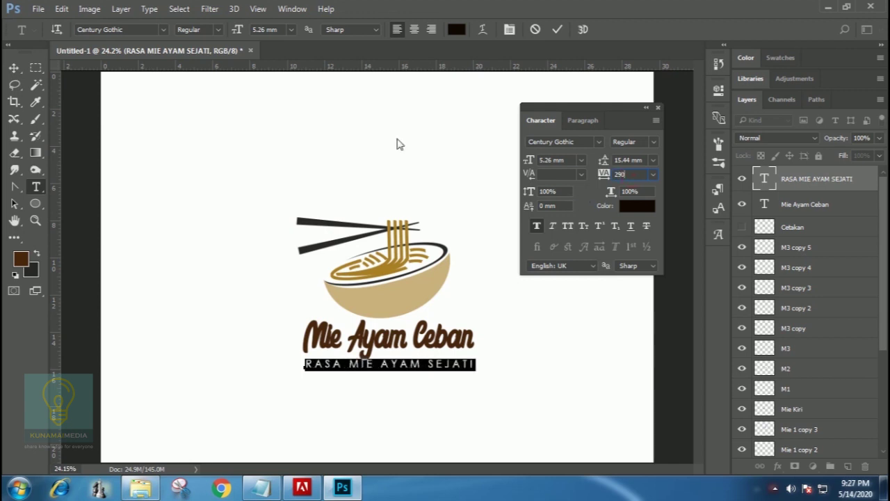
{"action": "left_click", "coordinate": [14, 67]}
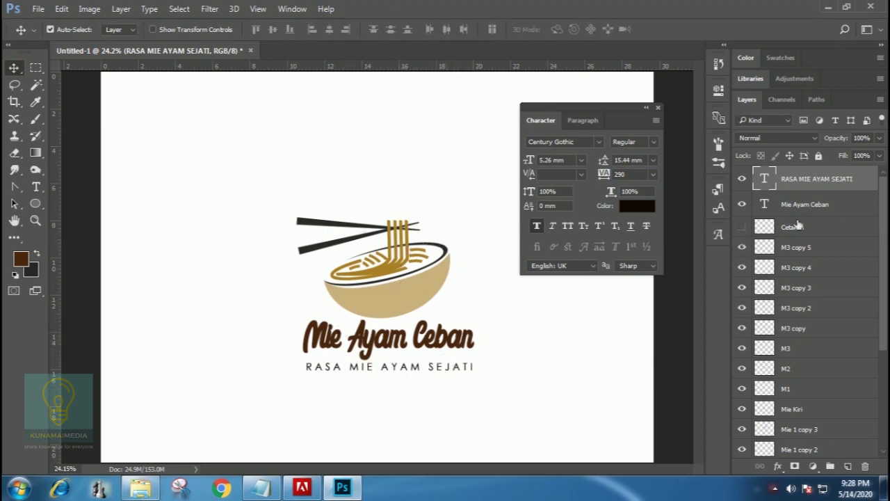
- Create a layer group, move every layer from the tagline down to Mangkuk into it, and collapse the group
{"action": "scroll", "coordinate": [886, 208], "scroll_direction": "down", "scroll_amount": 5}
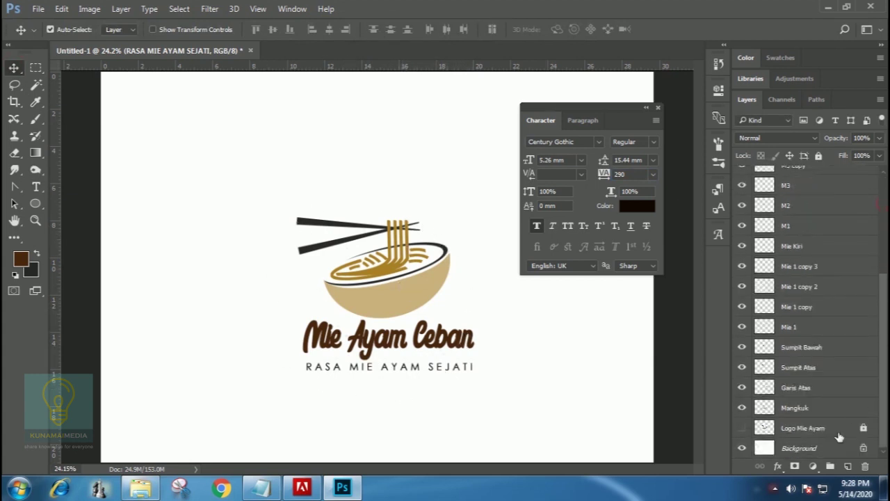
{"action": "left_click", "coordinate": [830, 467]}
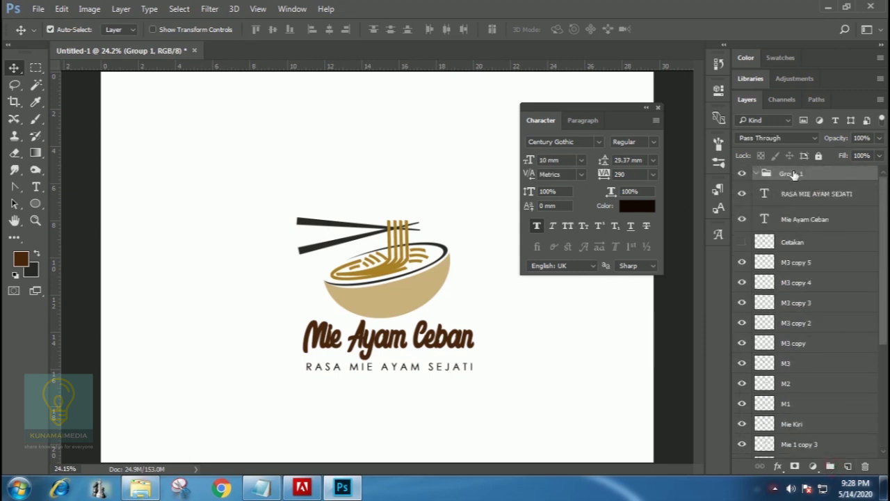
{"action": "left_click", "coordinate": [802, 198]}
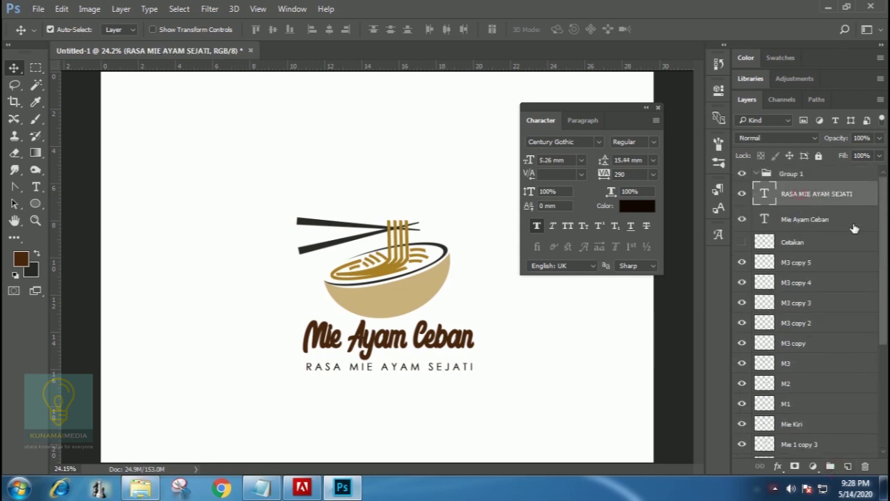
{"action": "left_click_drag", "start_coordinate": [886, 221], "coordinate": [876, 378]}
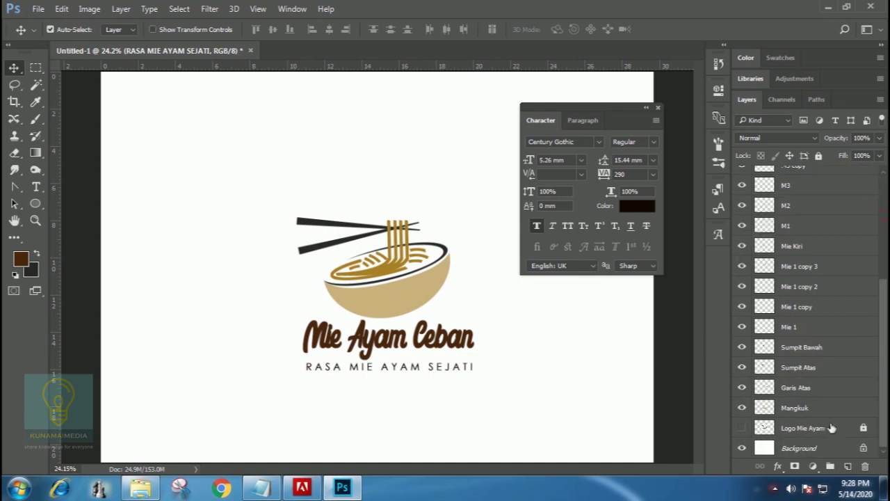
{"action": "left_click", "coordinate": [803, 412], "text": "shift"}
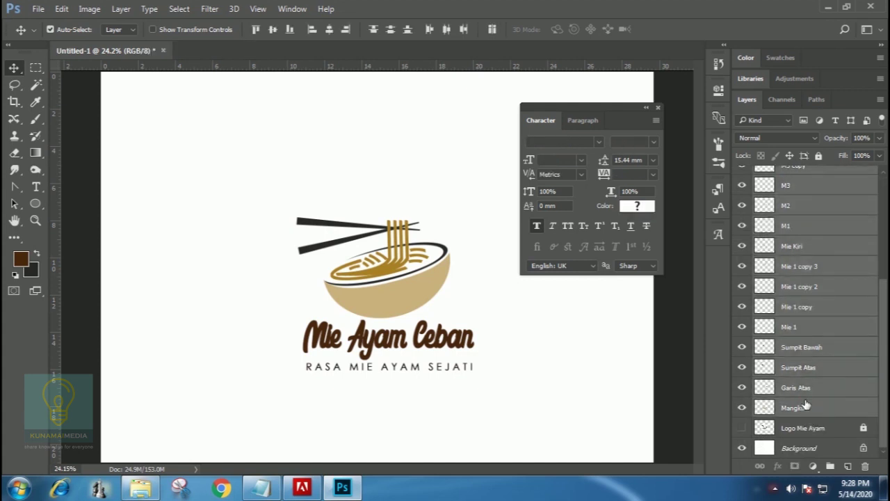
{"action": "key", "text": "ctrl+g"}
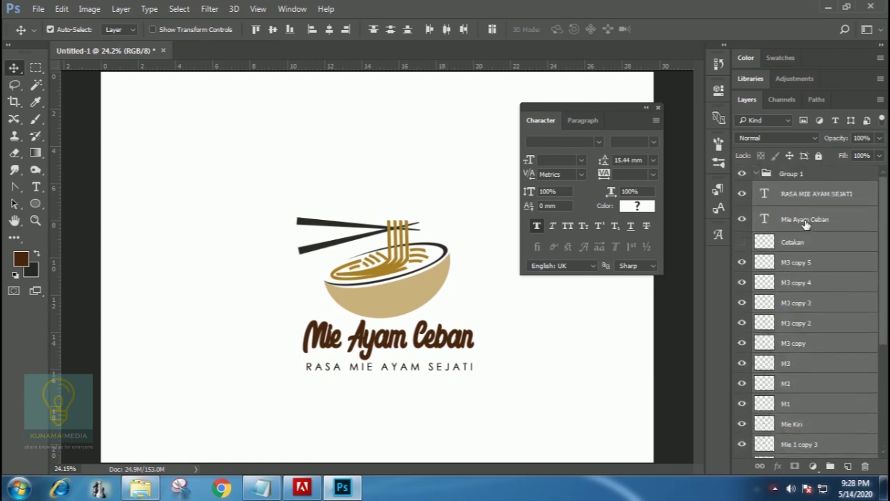
{"action": "left_click_drag", "start_coordinate": [791, 196], "coordinate": [786, 174]}
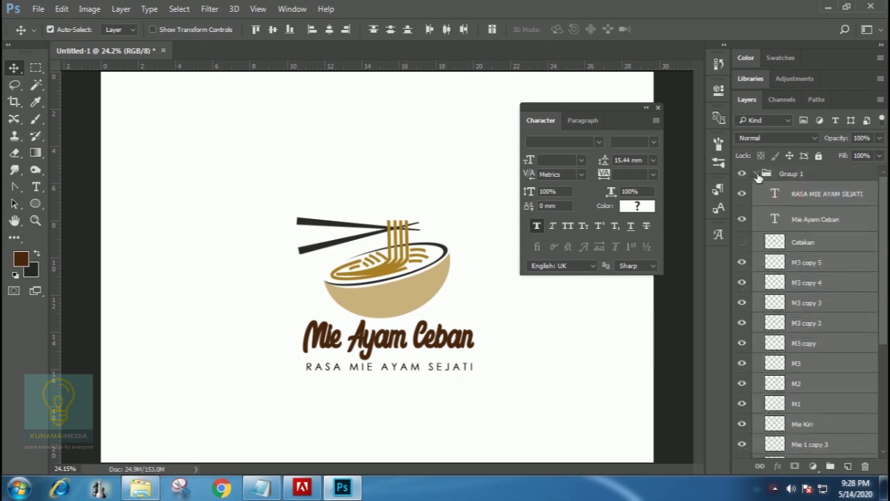
{"action": "left_click", "coordinate": [758, 174]}
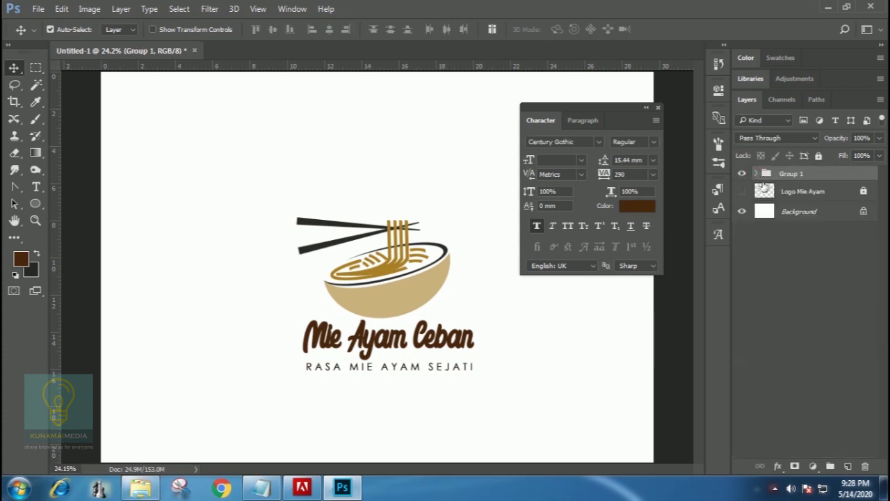
- Unlock the Logo Mie Ayam reference layer and delete it
{"action": "left_click", "coordinate": [801, 193]}
{"action": "left_click_drag", "start_coordinate": [792, 192], "coordinate": [863, 458]}
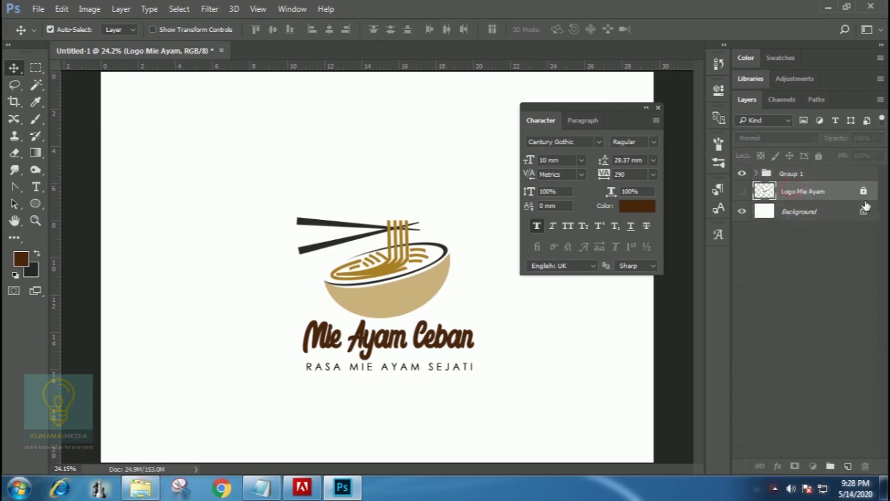
{"action": "left_click", "coordinate": [807, 212]}
{"action": "left_click", "coordinate": [807, 193]}
{"action": "left_click", "coordinate": [742, 193]}
{"action": "left_click", "coordinate": [819, 156]}
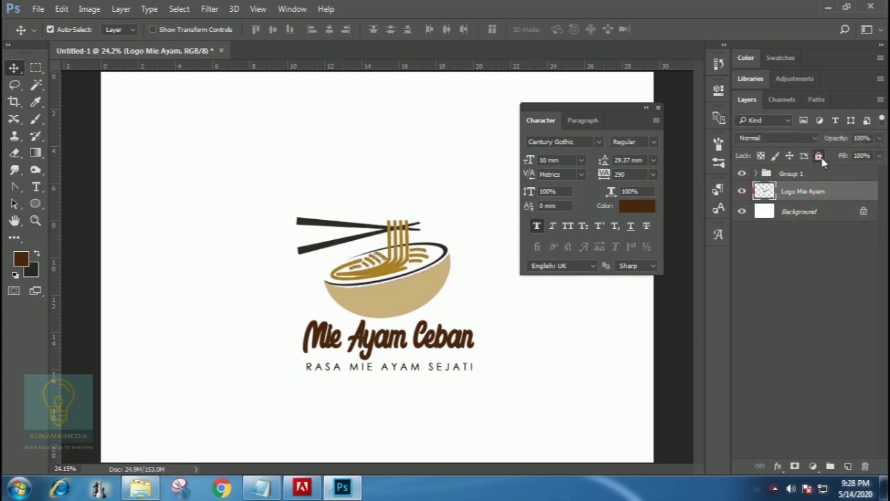
{"action": "left_click_drag", "start_coordinate": [815, 193], "coordinate": [865, 466]}
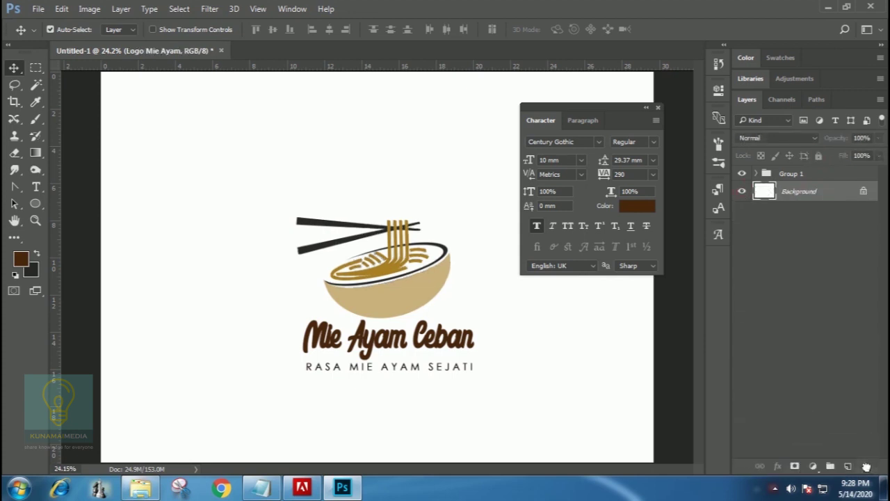
- Turn off Auto-Select and move the whole logo group up and slightly left on the canvas
{"action": "left_click", "coordinate": [788, 178]}
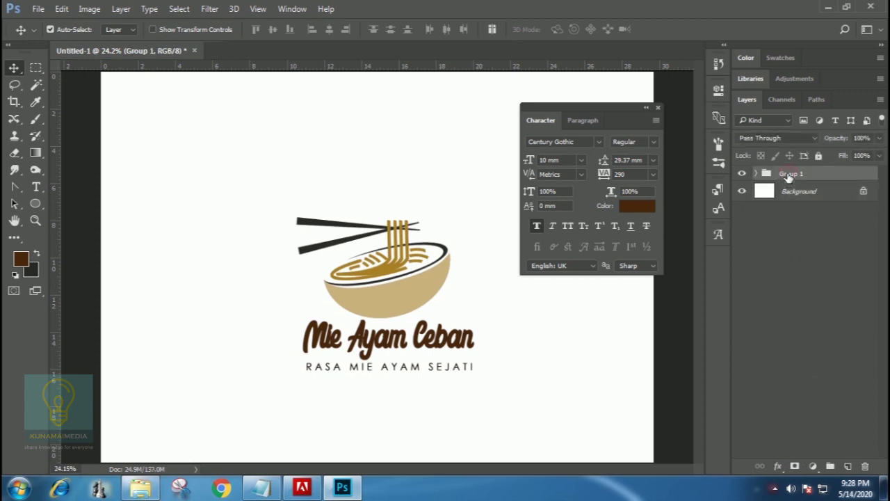
{"action": "left_click", "coordinate": [57, 29]}
{"action": "left_click_drag", "start_coordinate": [393, 293], "coordinate": [392, 243]}
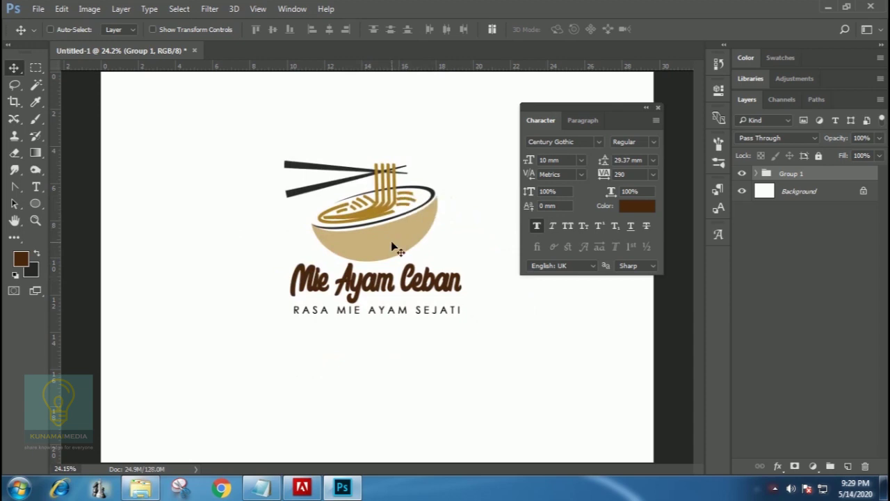